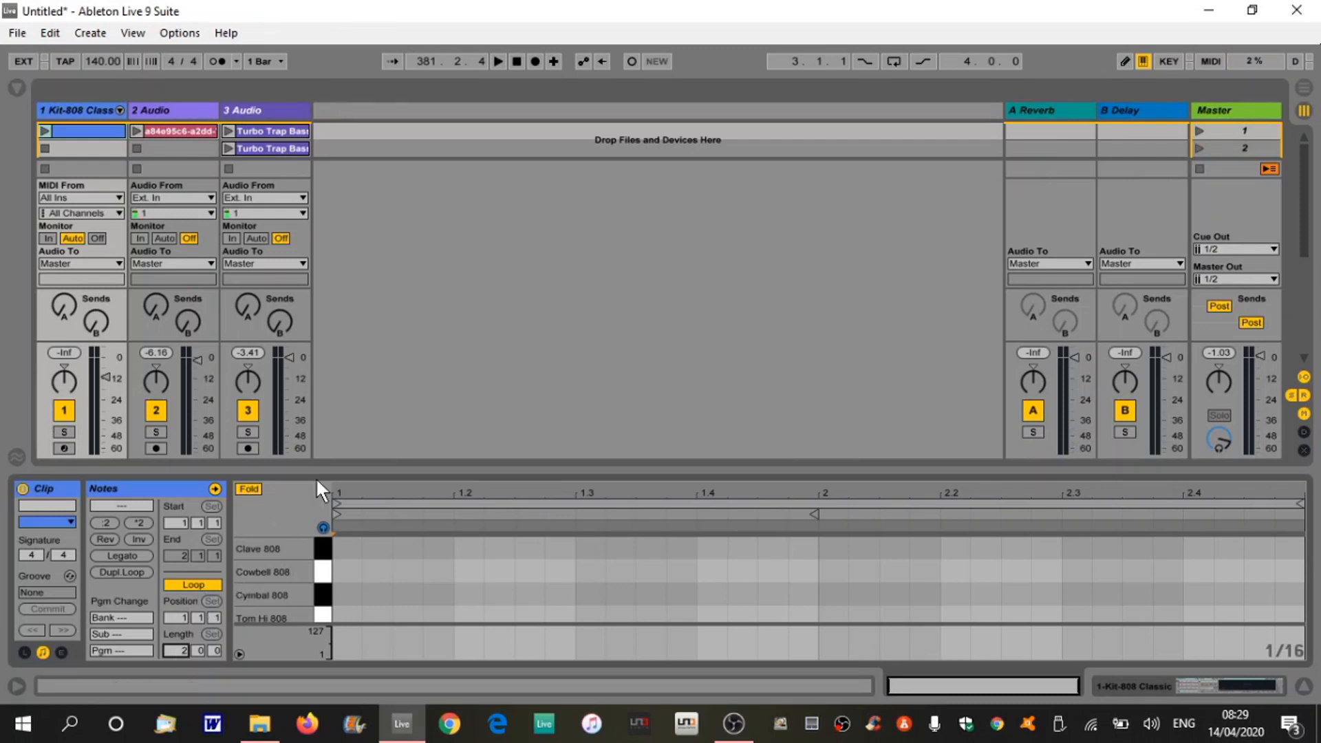
Play the drum loop clip on the 2 Audio track, and stop it after listening
click(136, 128)
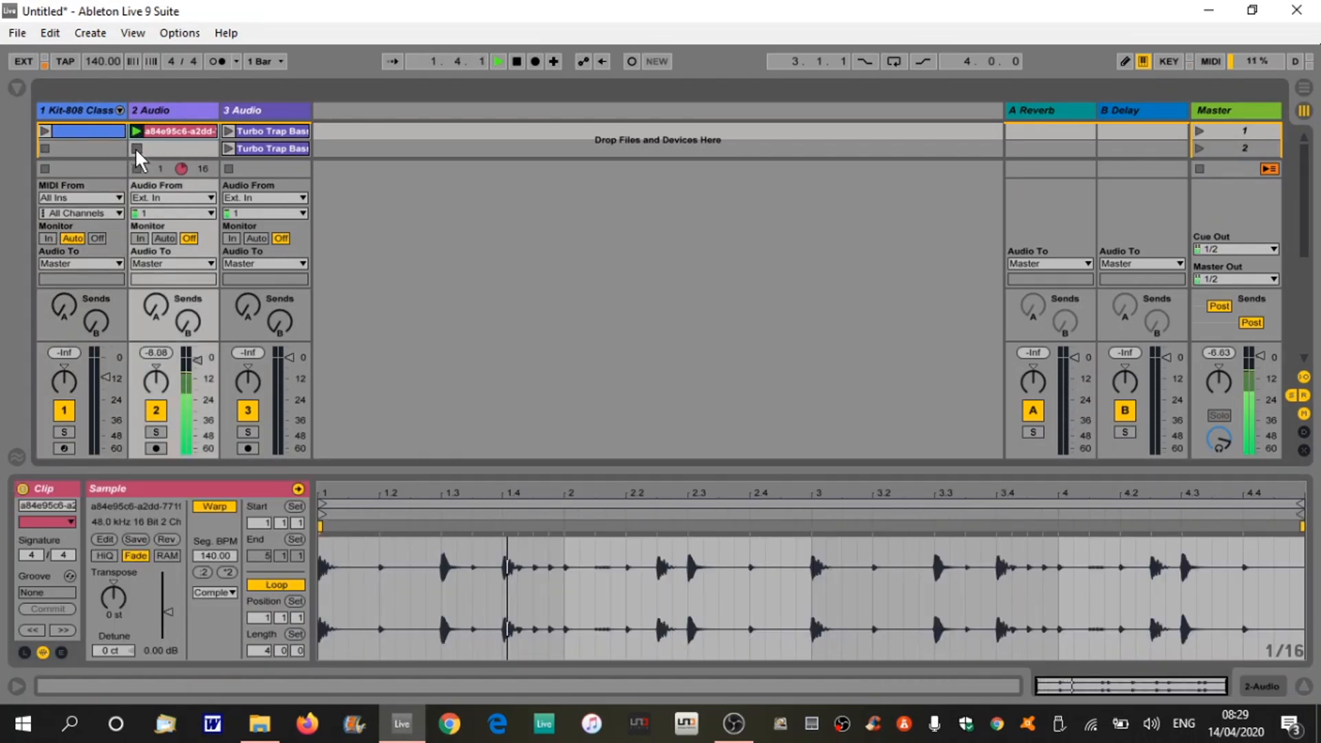
click(136, 148)
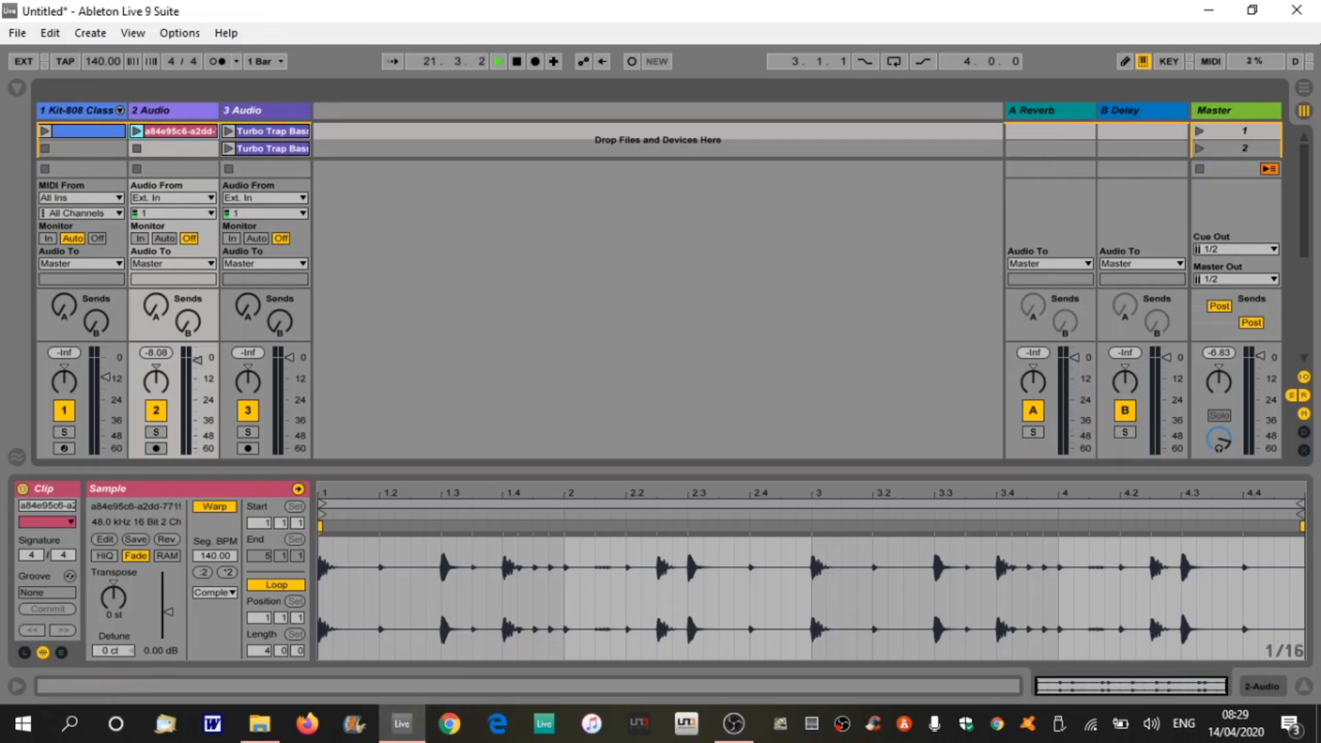
Hide the clip detail view and audition the Turbo Trap clips in scenes 4, 7, 10 and 15 on the 3 Audio track
click(1302, 687)
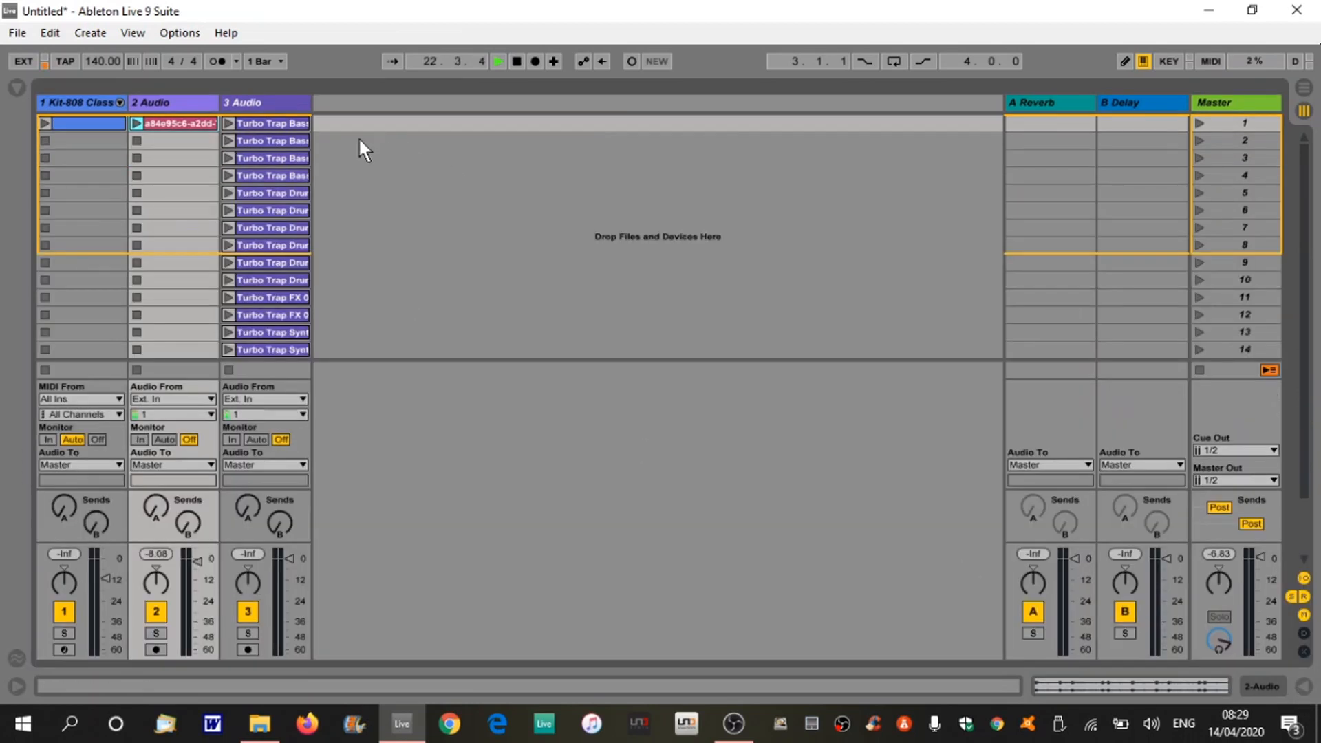
scroll(295, 197, down, 5)
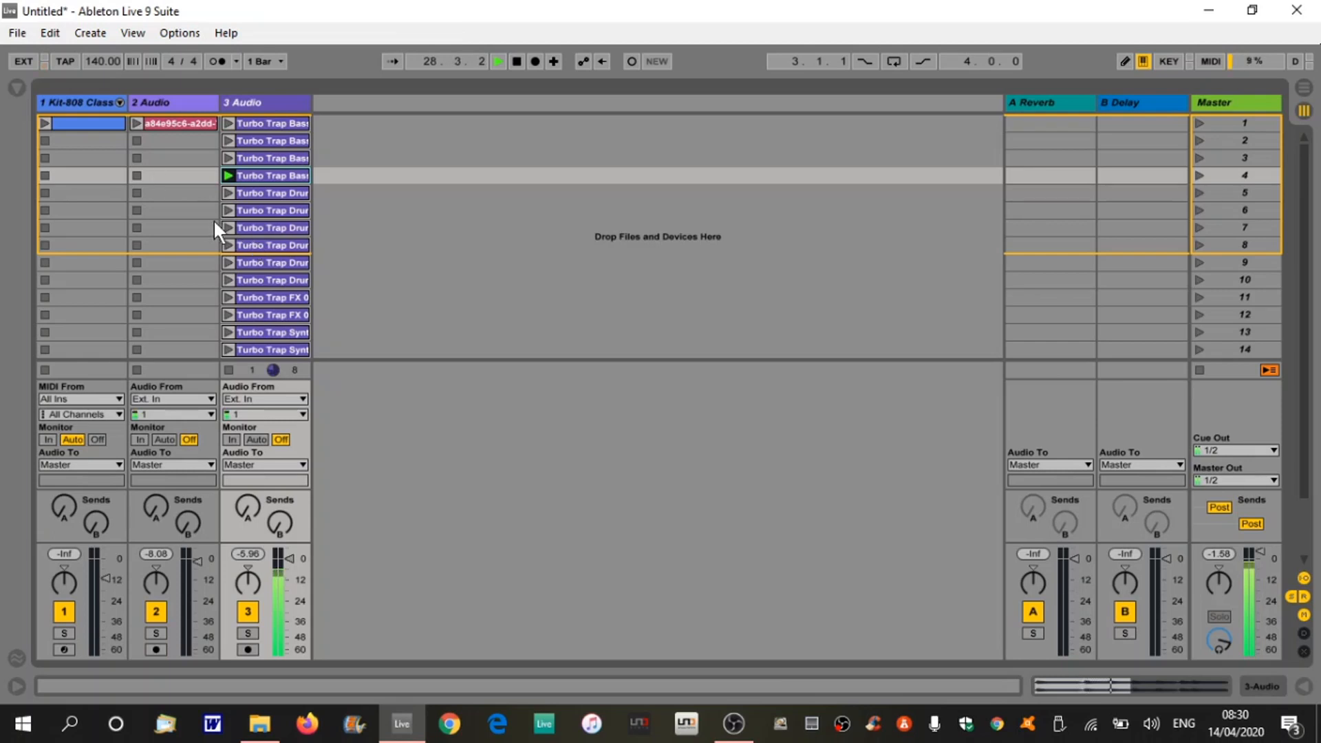
click(228, 227)
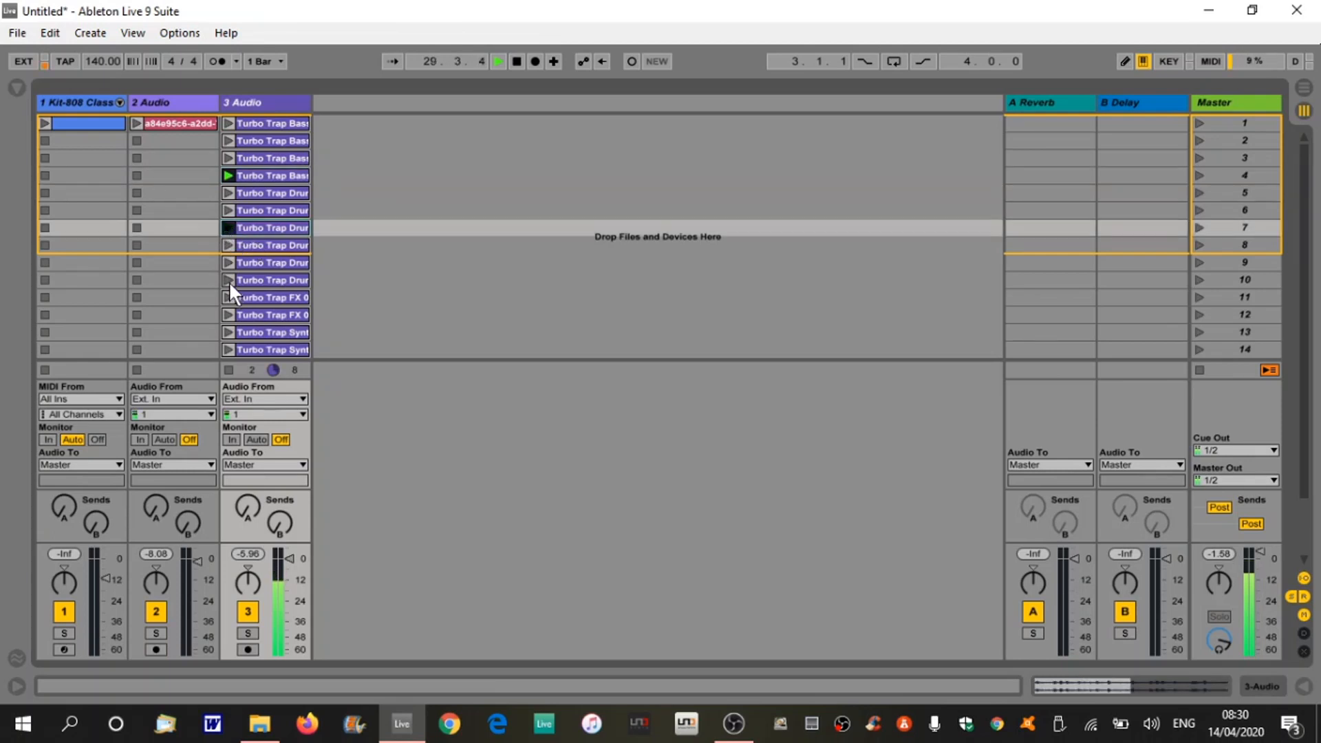
click(228, 280)
scroll(234, 295, down, 4)
scroll(235, 299, down, 1)
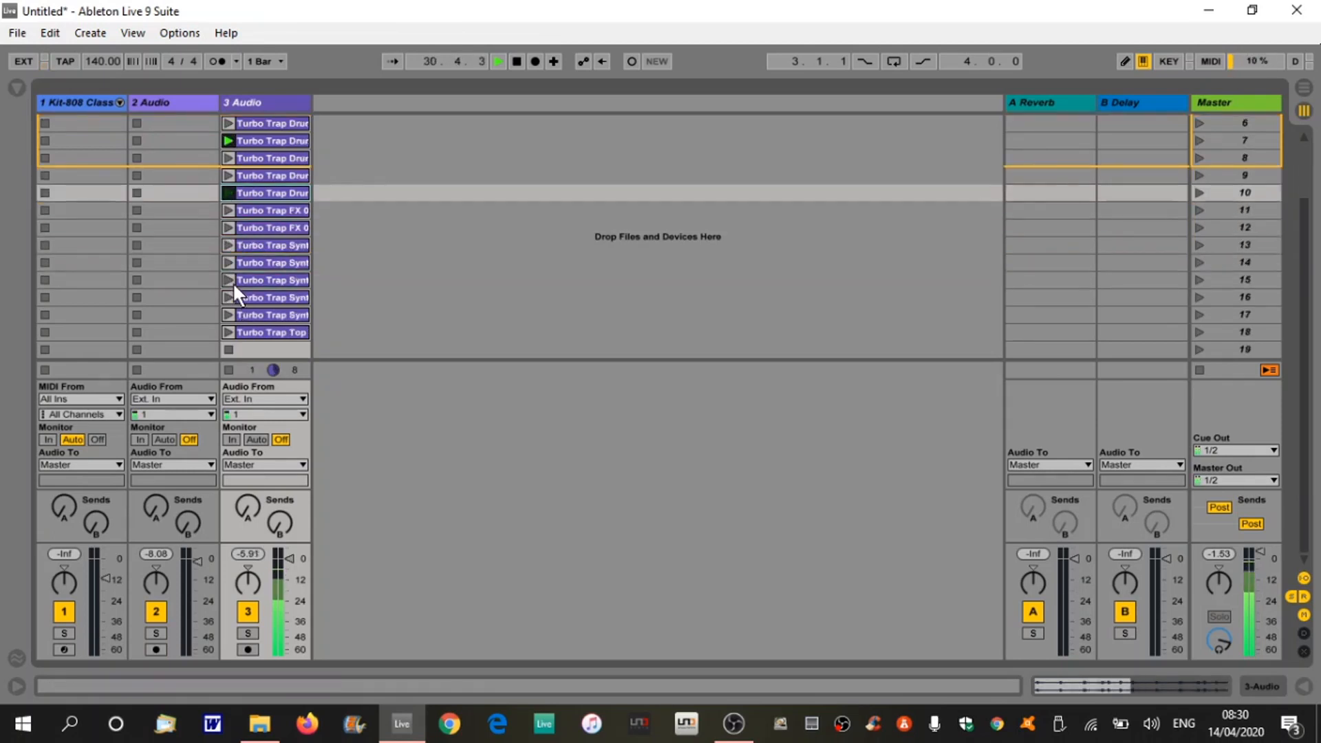
click(228, 281)
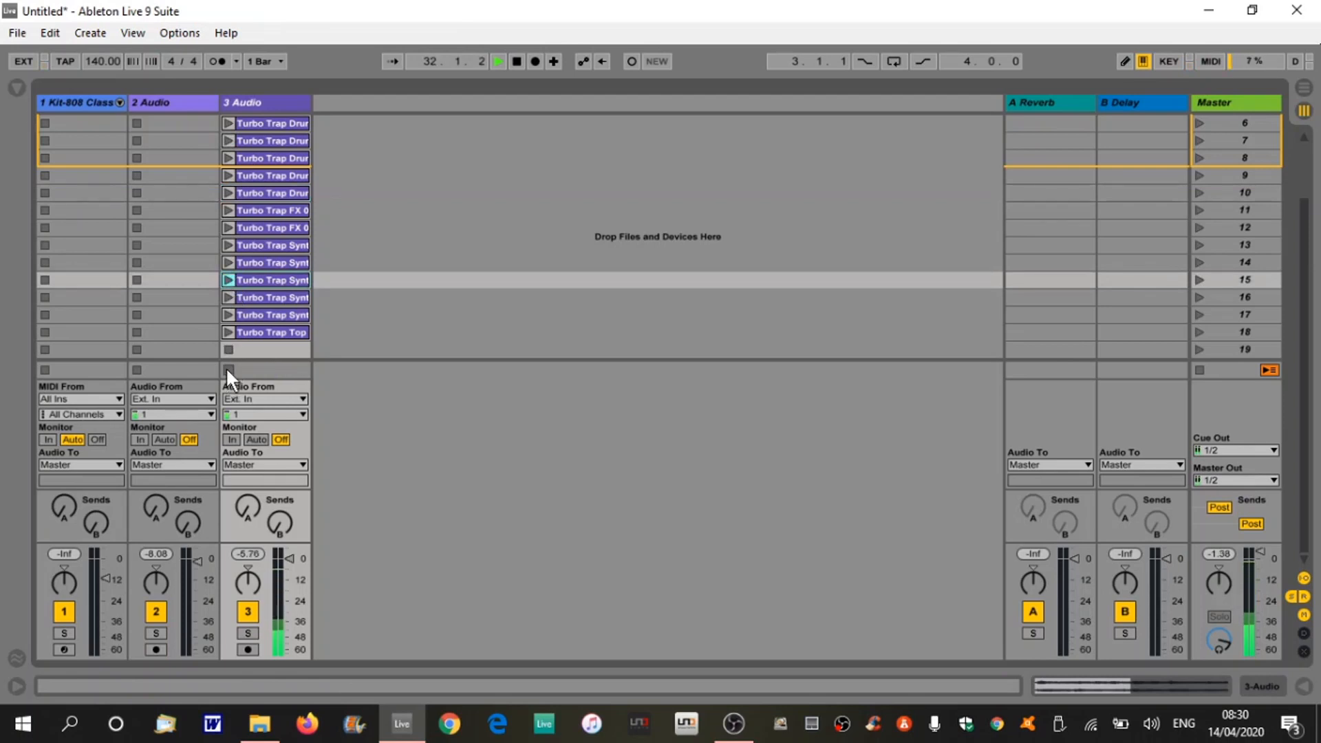
scroll(241, 317, up, 5)
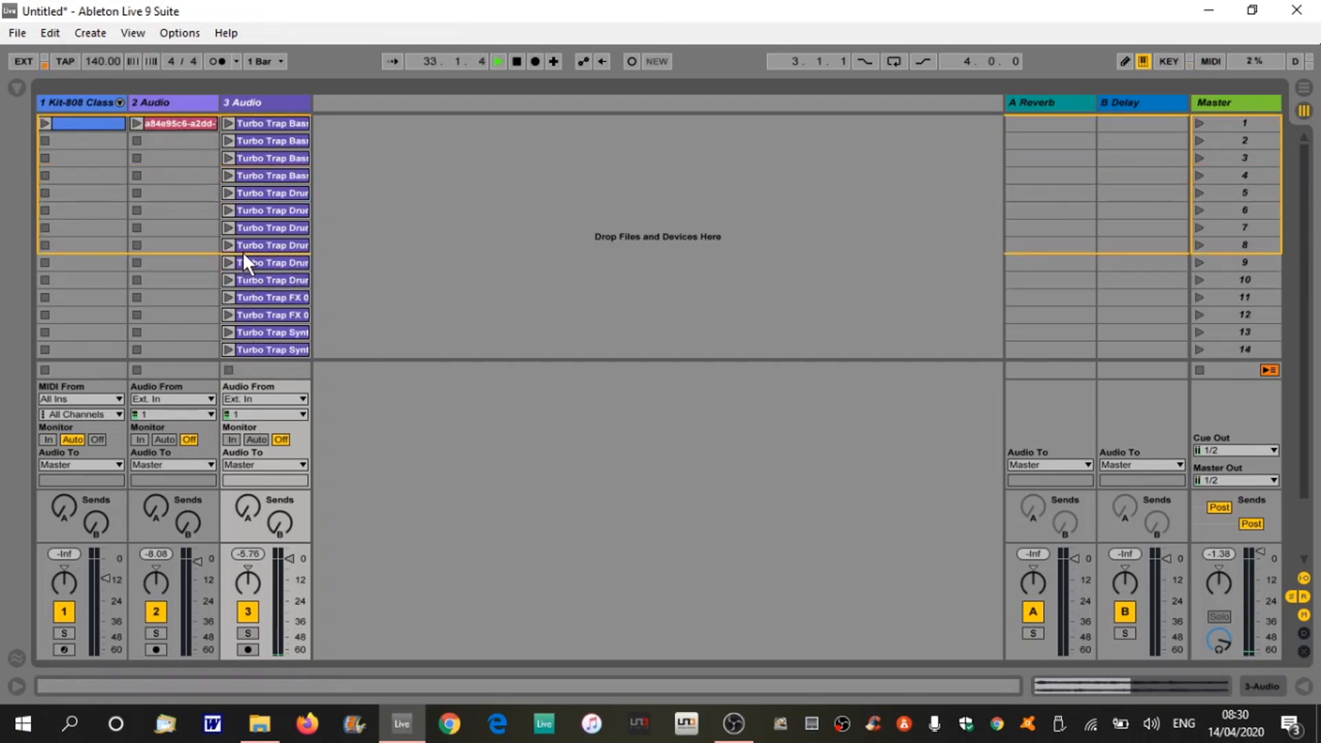
Open the empty Kit-808 MIDI clip and enlarge the note editor to show every drum row from Clave to Kick
double_click(80, 123)
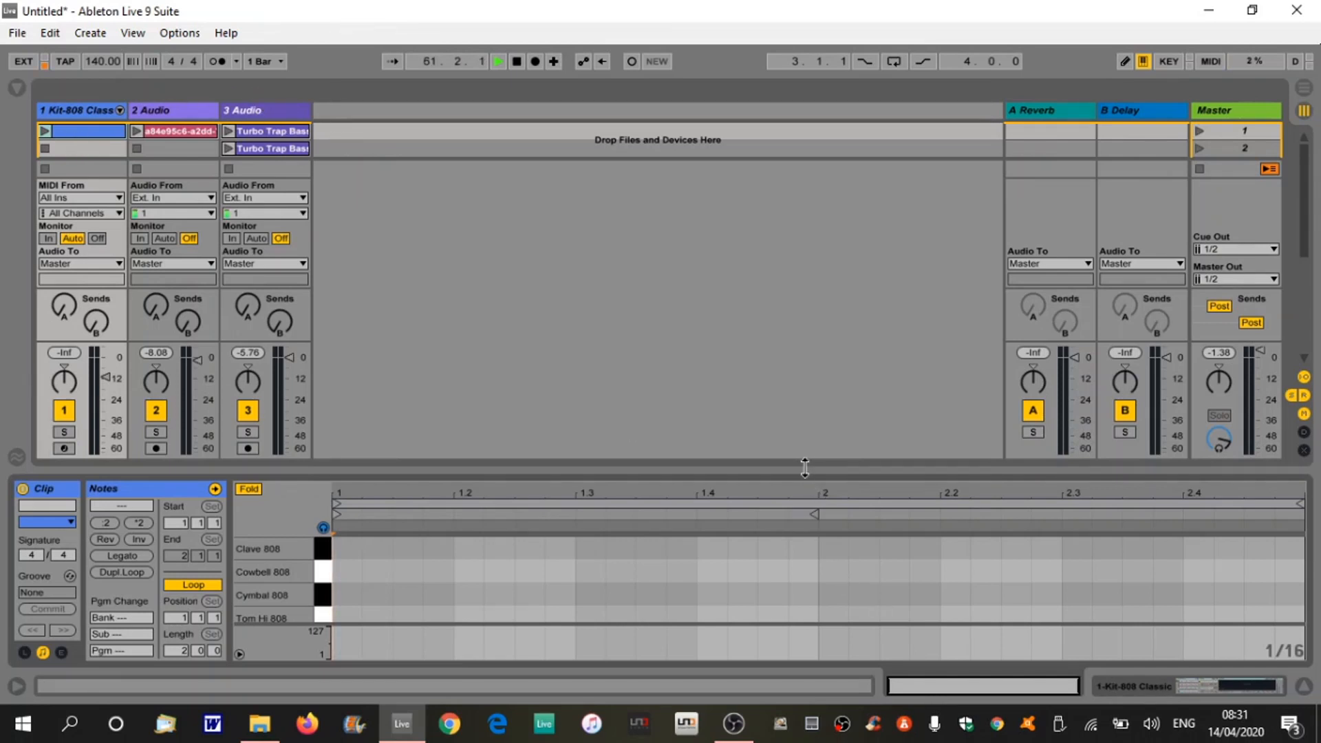
drag(804, 472, 802, 180)
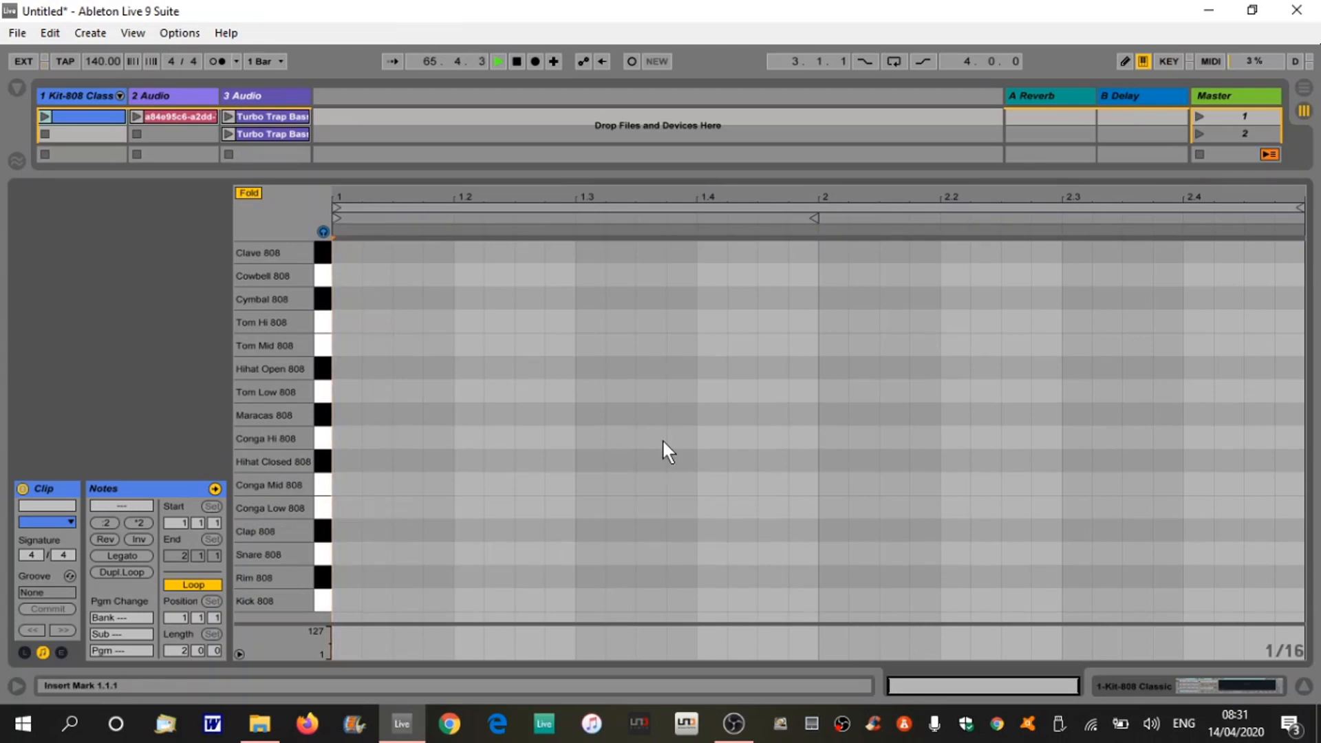
Play the drum loop on the 2 Audio track twice, trying the metronome on and off, and stop it
click(135, 115)
click(216, 60)
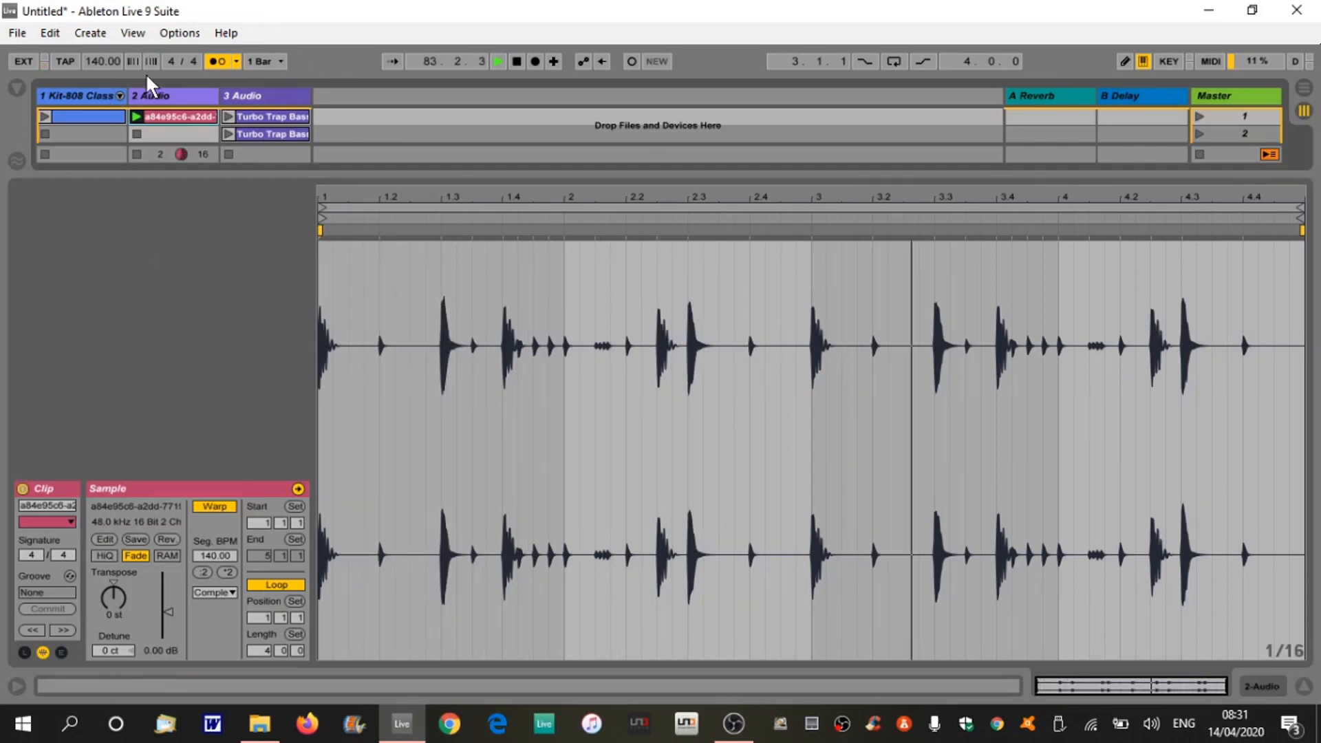
click(211, 58)
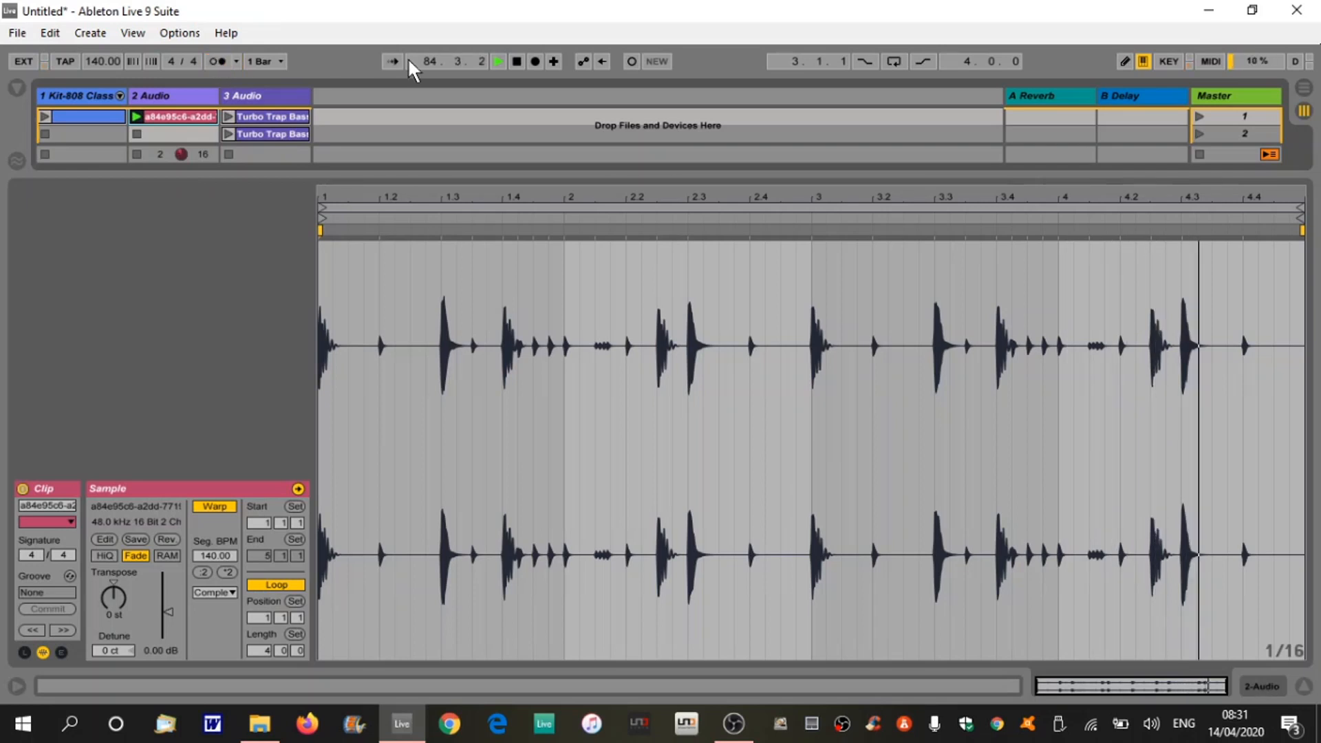
click(136, 134)
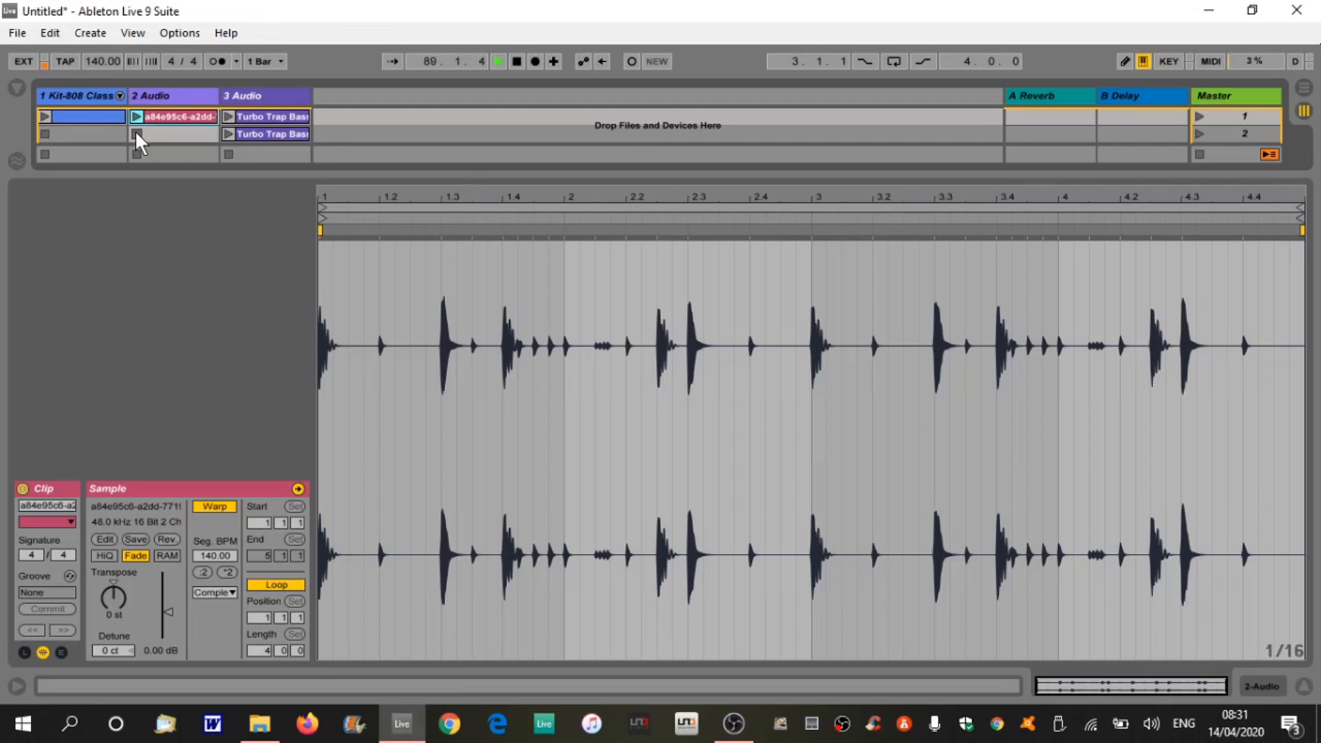
click(131, 117)
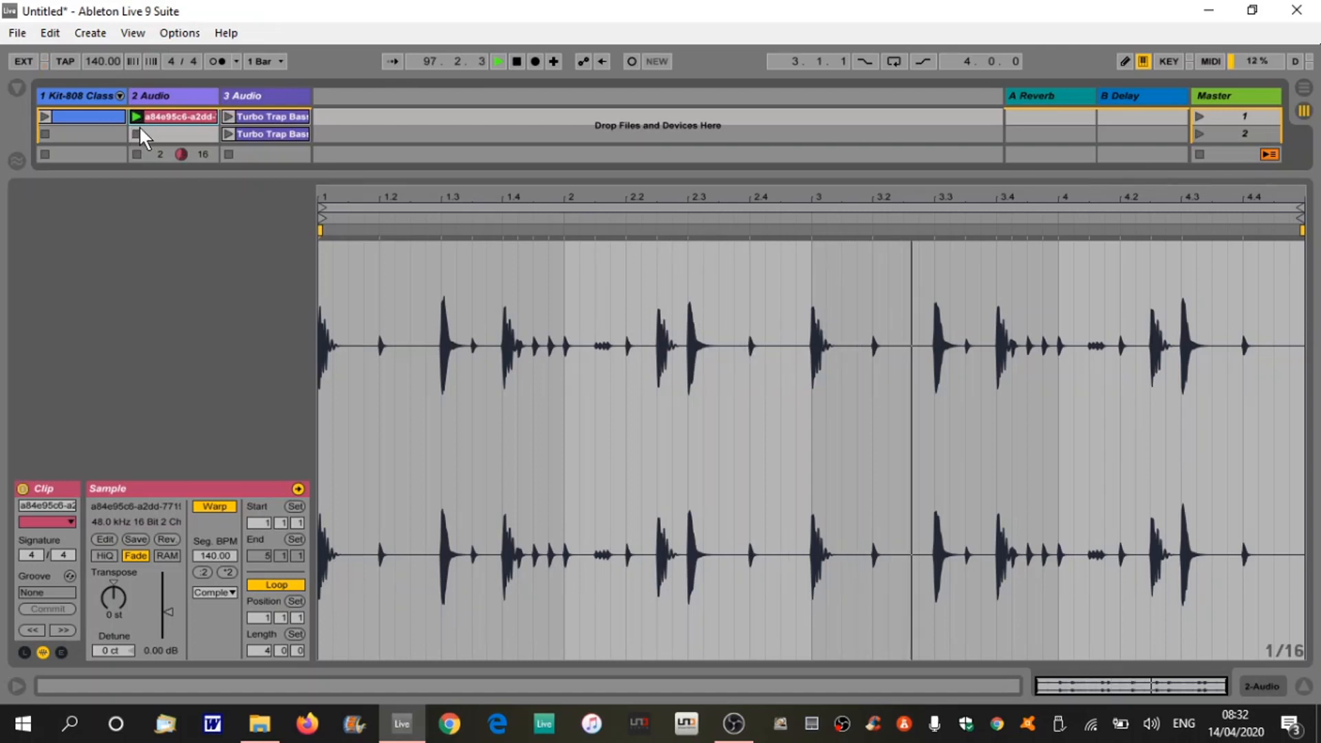
click(139, 128)
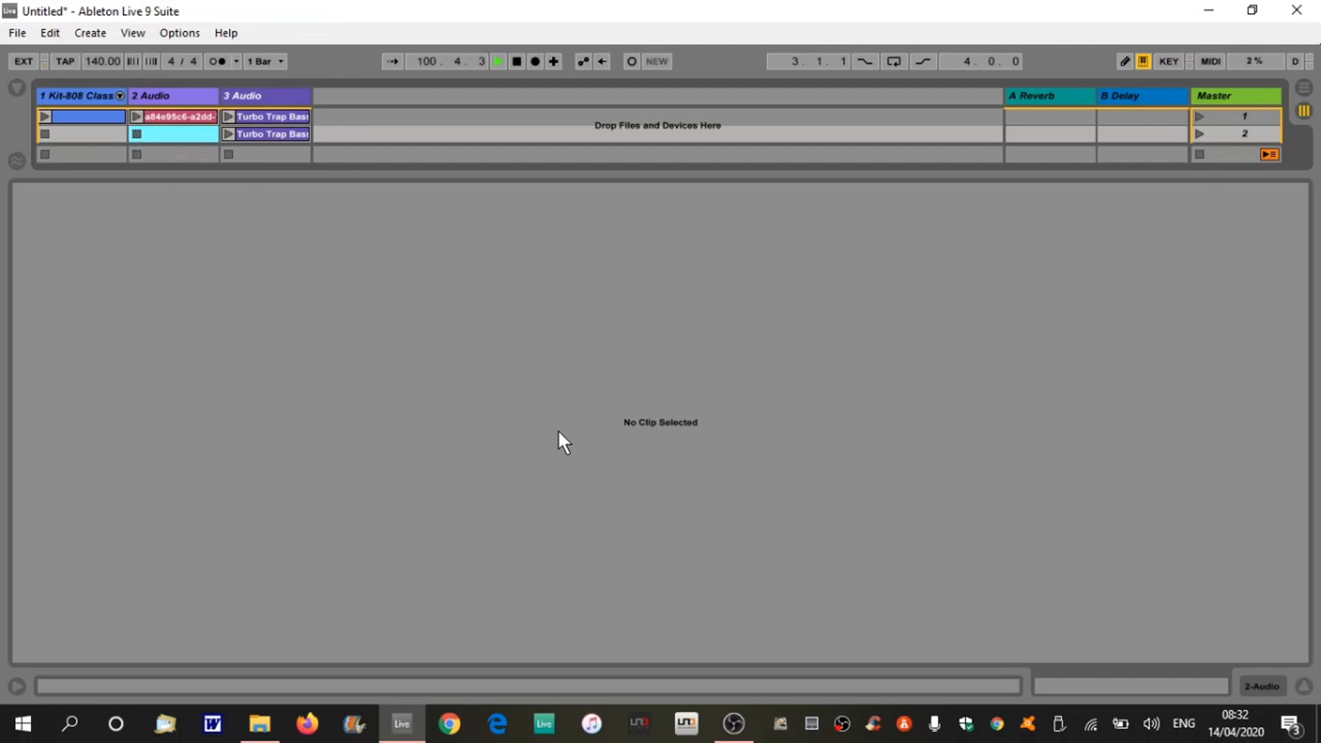
Reopen the Kit-808 clip, preview the snare sound and place Snare 808 notes at 1.3 and 2.3
click(88, 117)
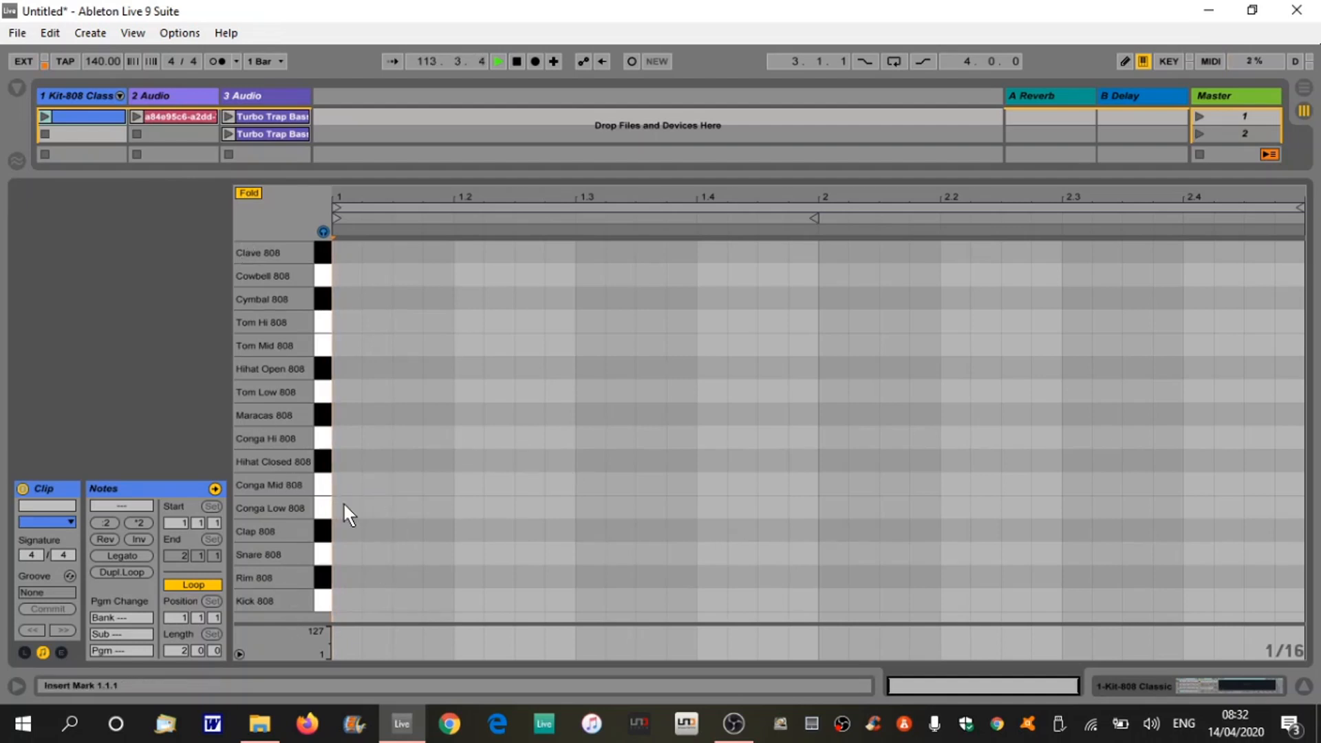
click(320, 556)
double_click(590, 555)
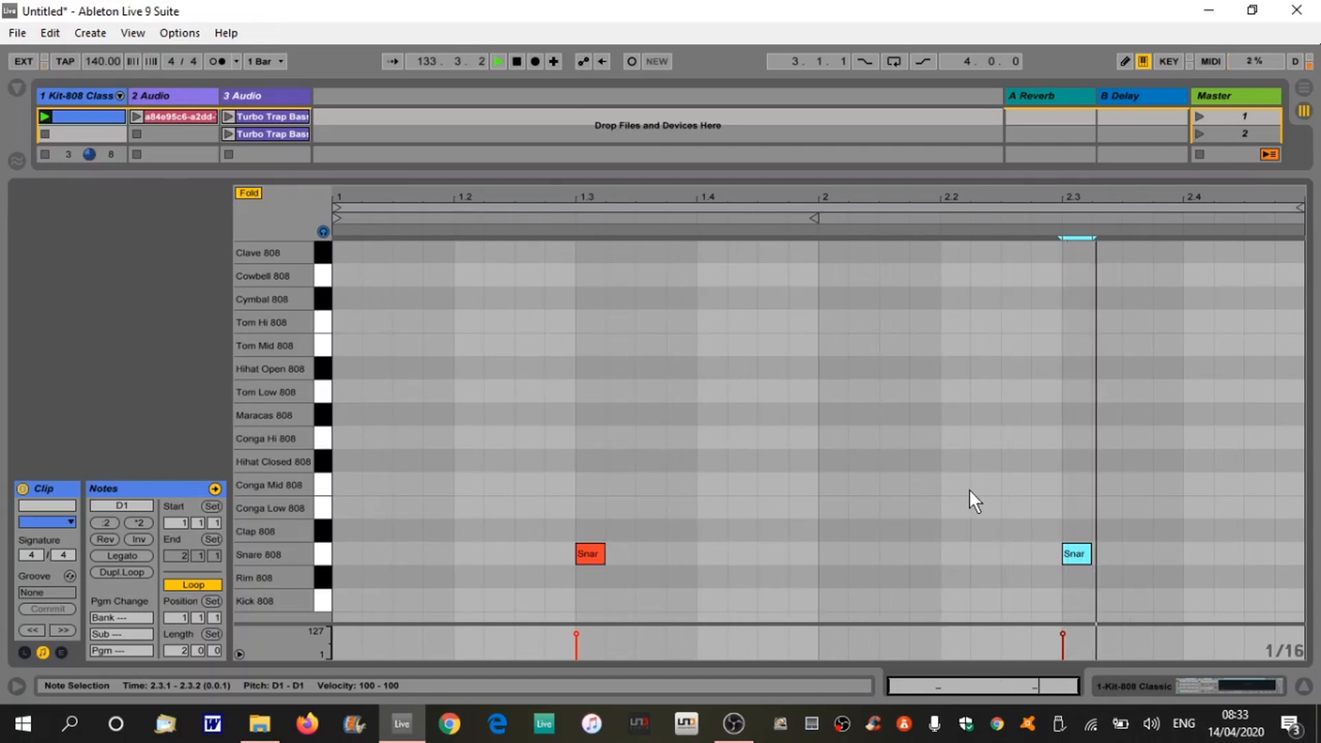
Add Kick 808 notes at 1.1, 1.4, 2.2 and 2.4 in the two-bar clip
click(344, 602)
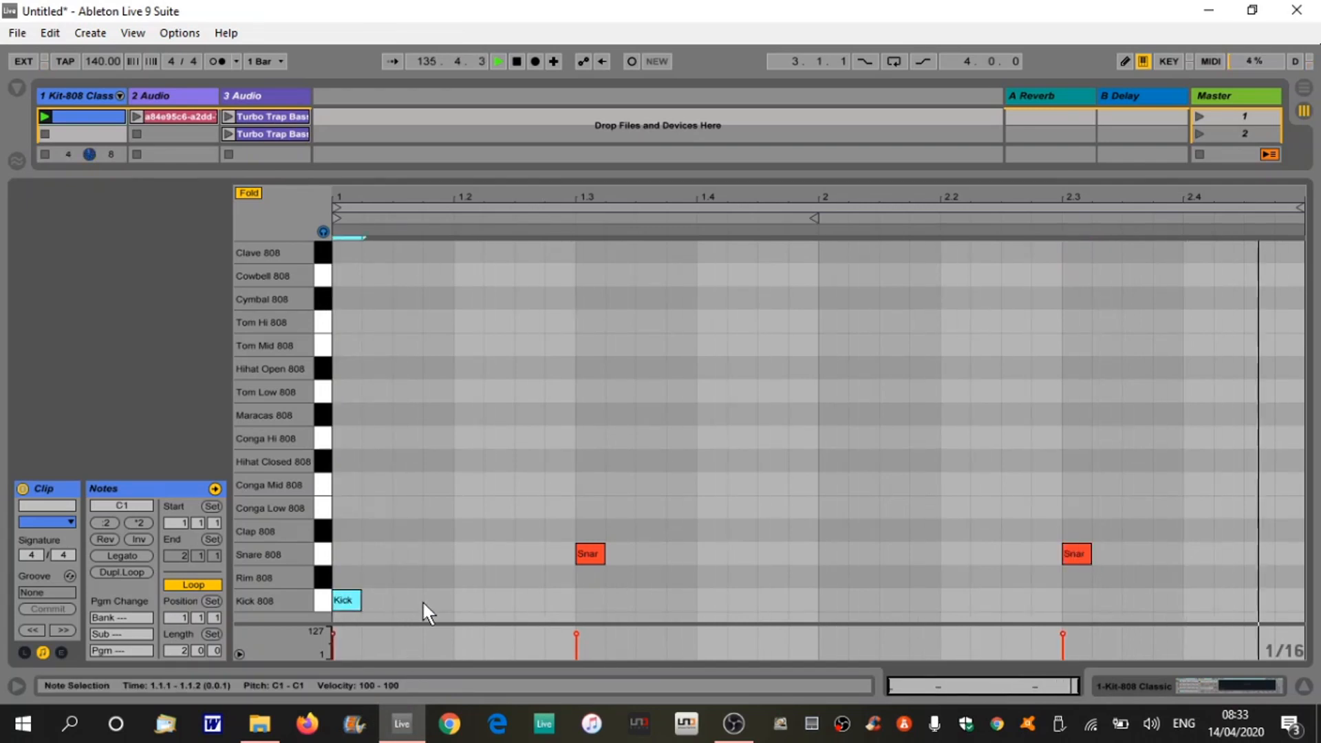
click(711, 600)
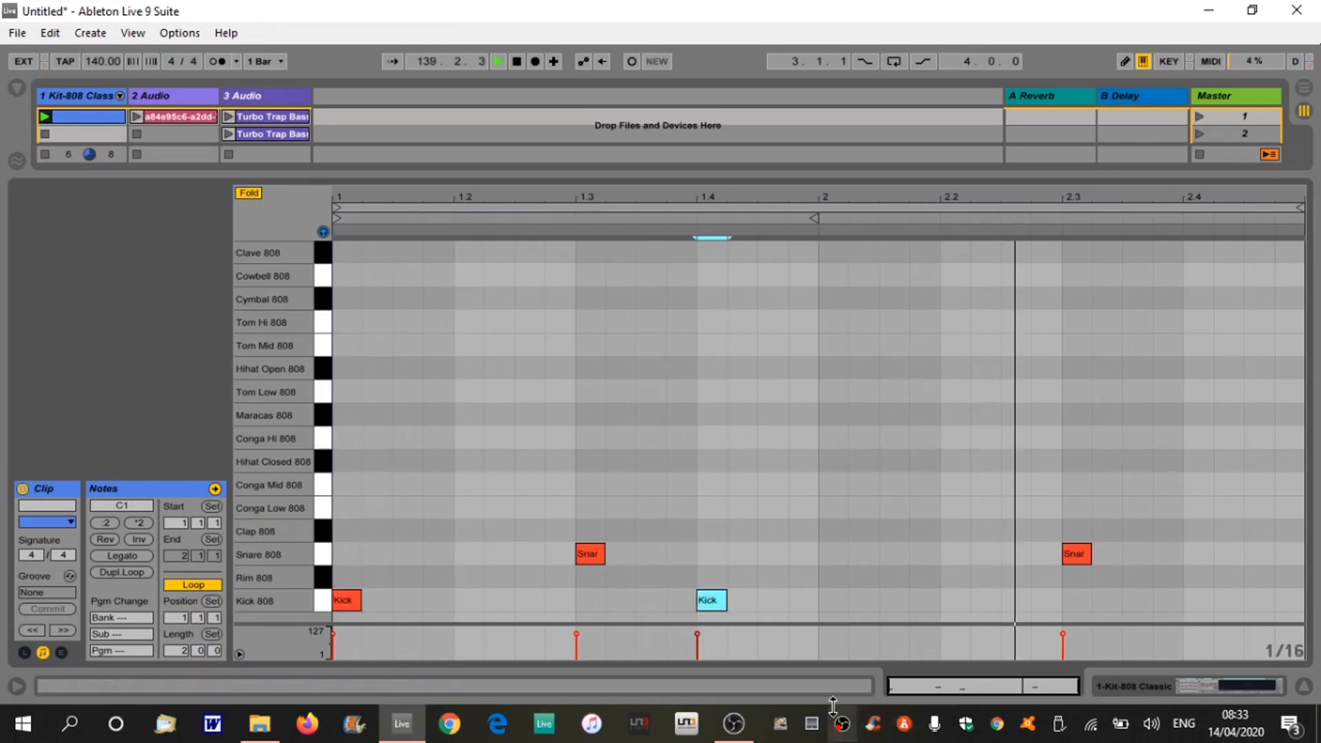
click(1196, 600)
click(954, 600)
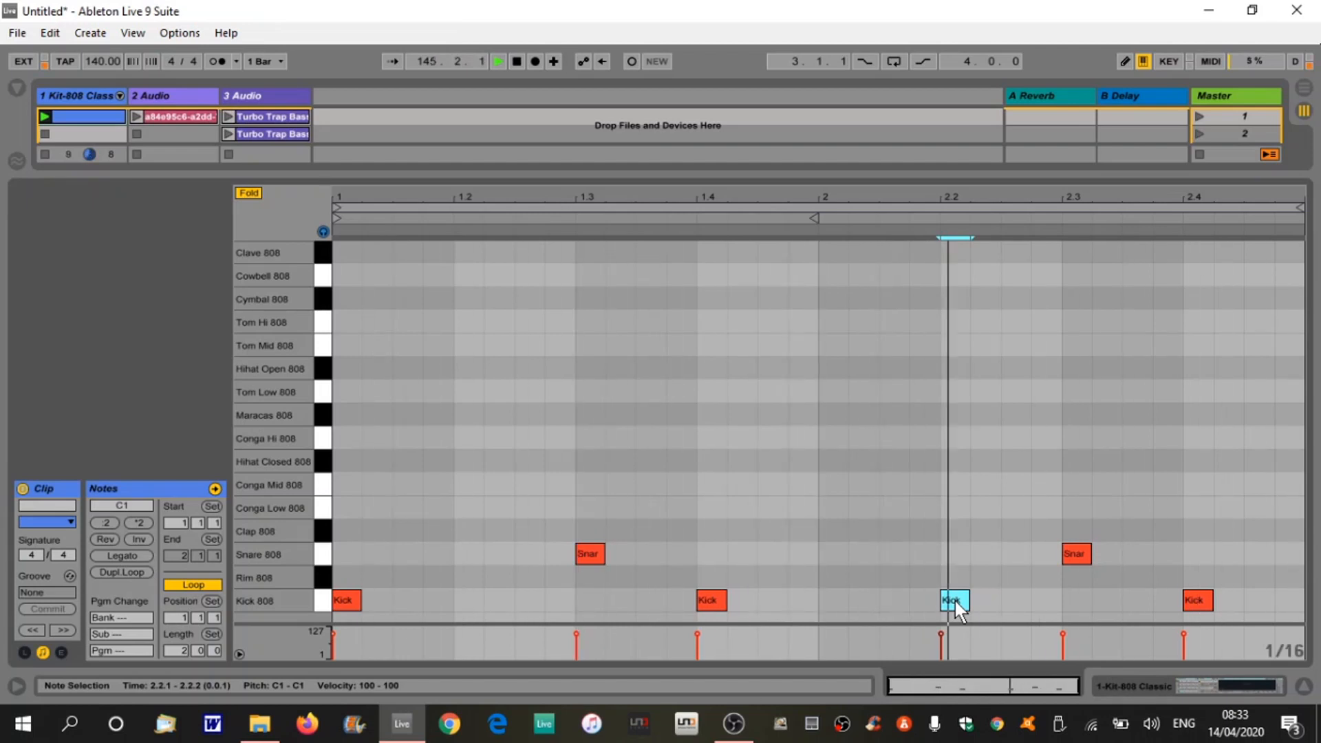
key(Down)
key(Down)
key(Down)
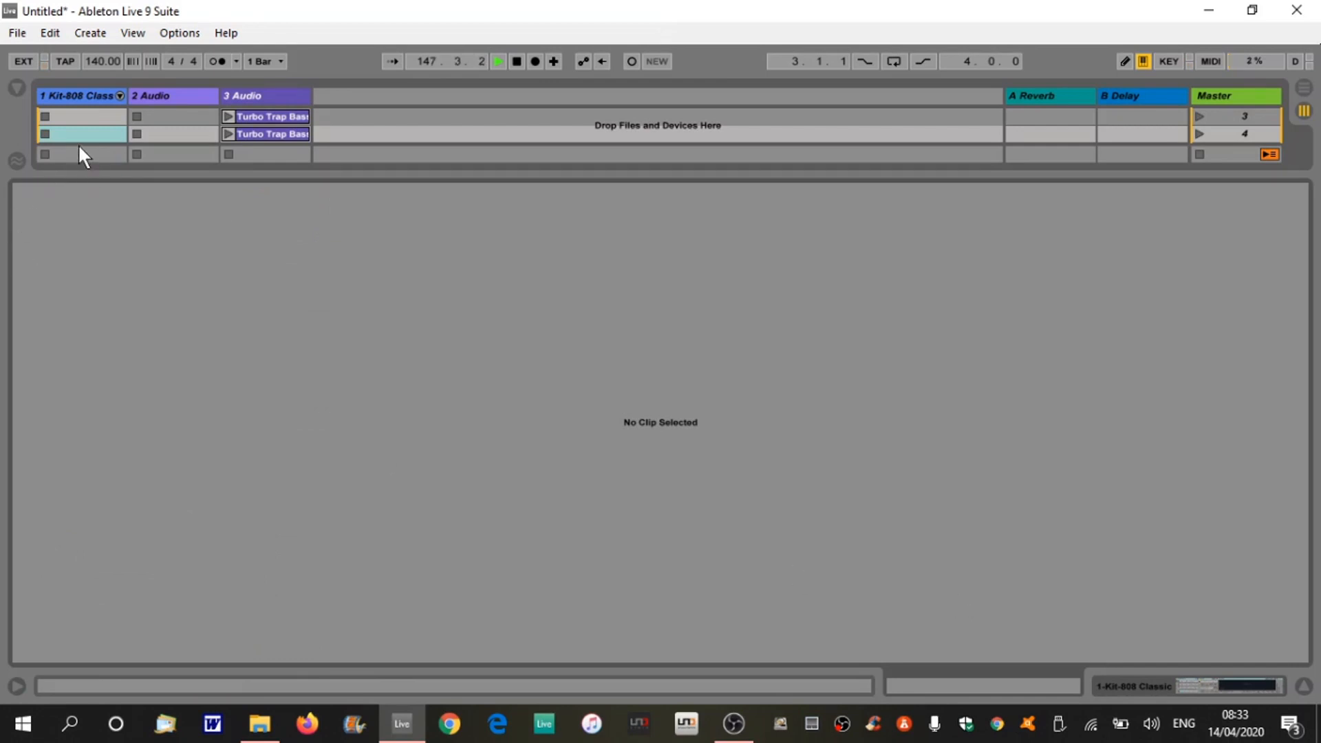
scroll(104, 134, up, 2)
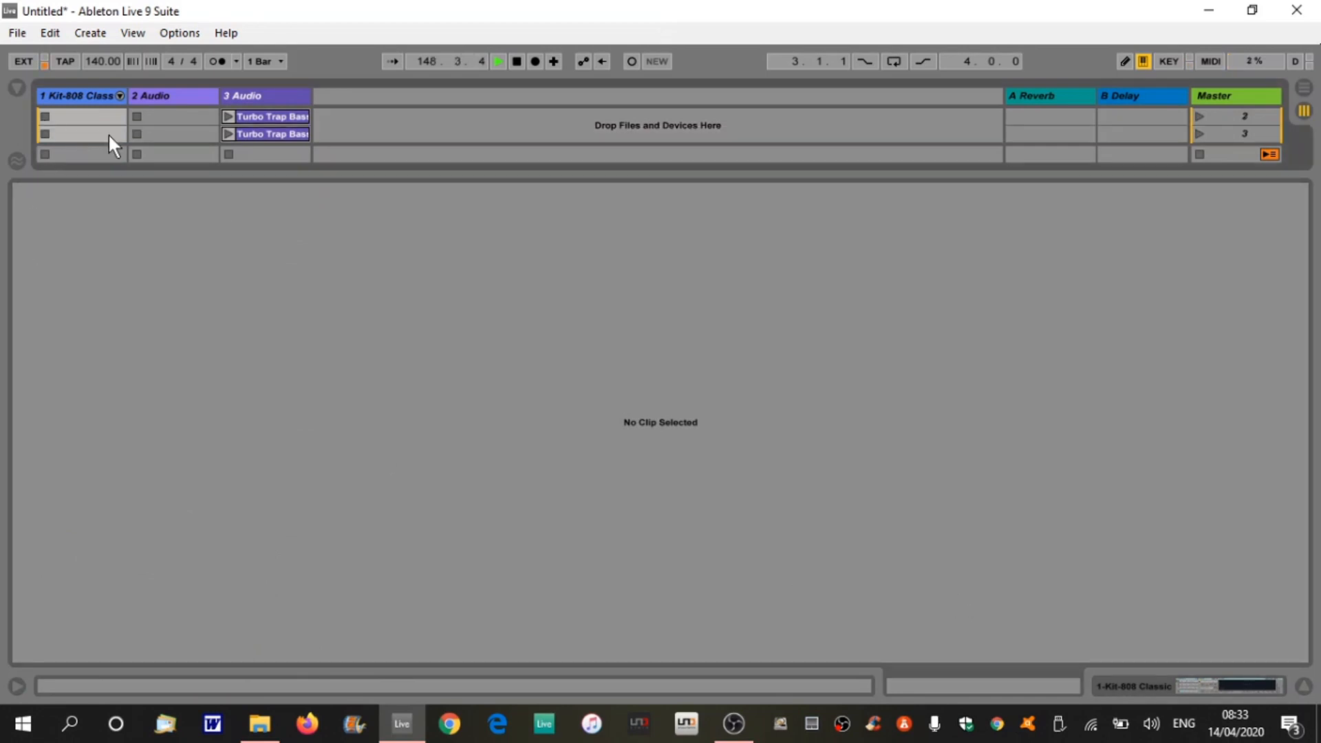
click(86, 114)
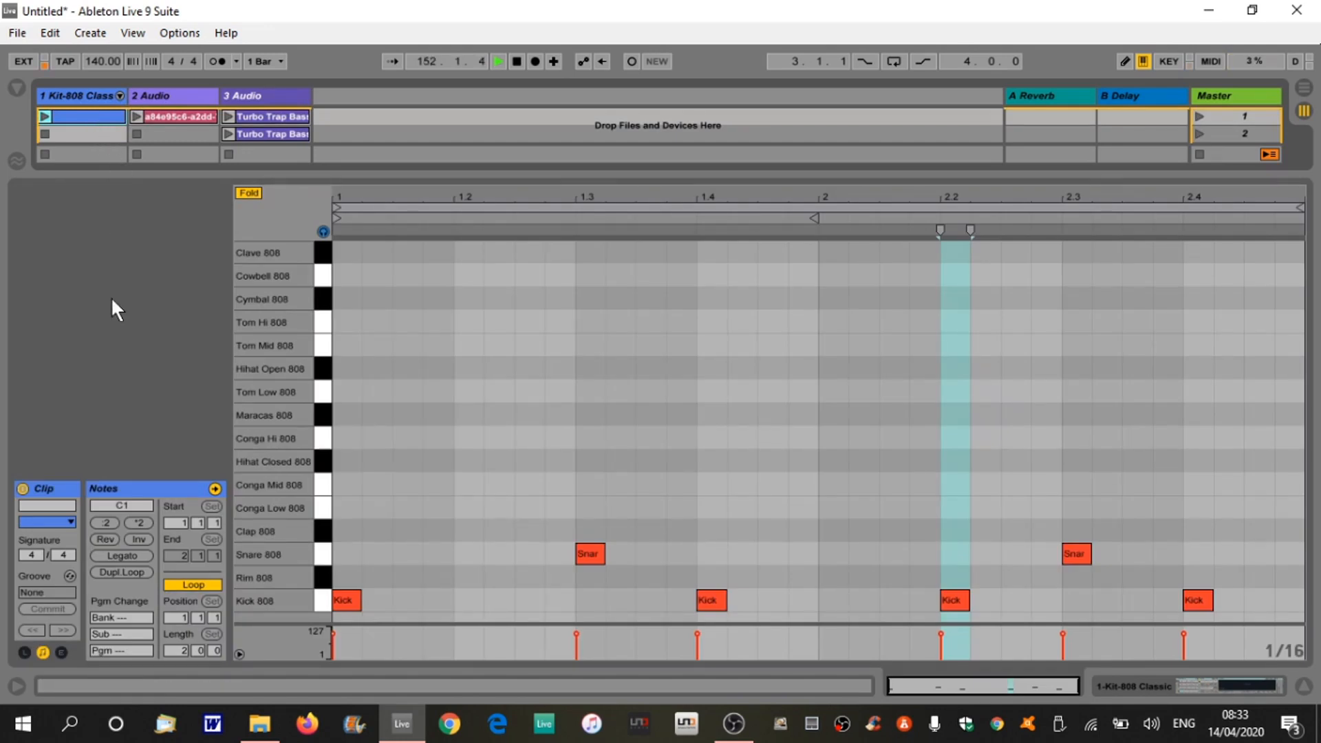
Layer Clap 808 notes over the snares at 1.3 and 2.3, and play the pattern back briefly
double_click(583, 531)
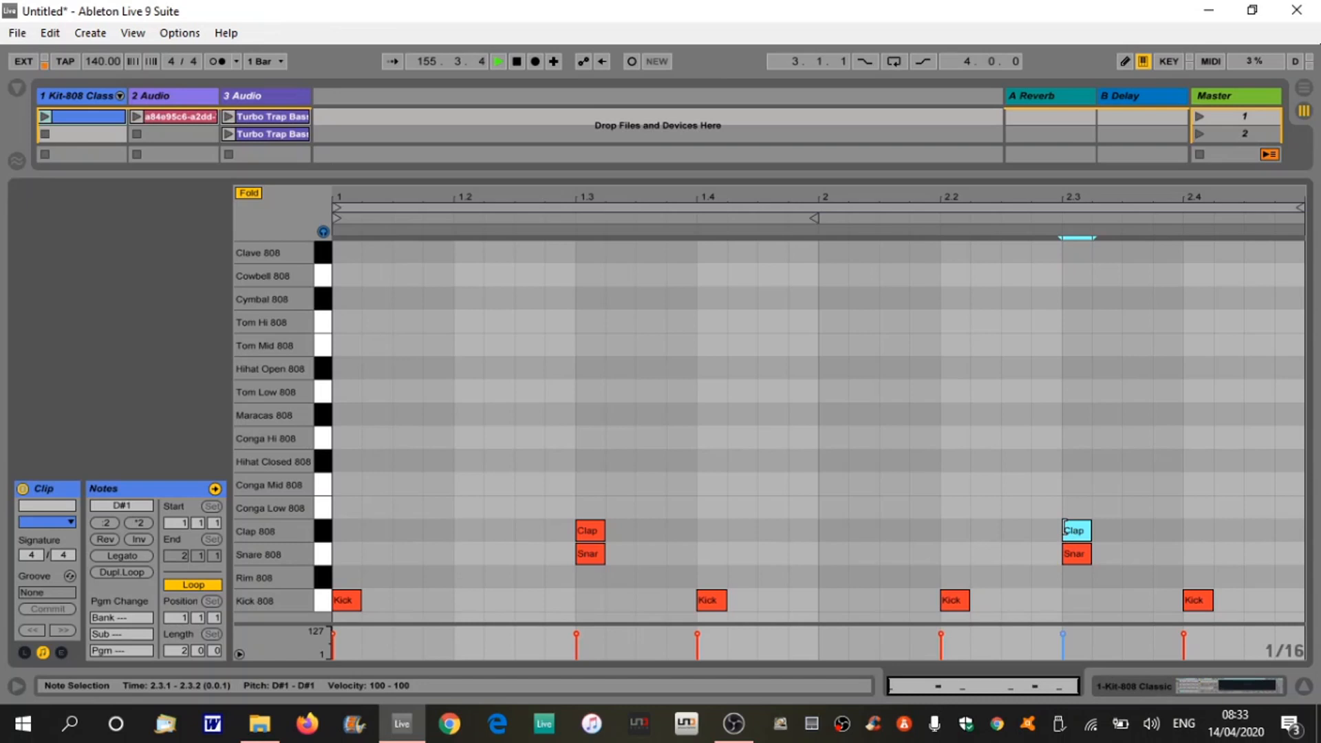
key(space)
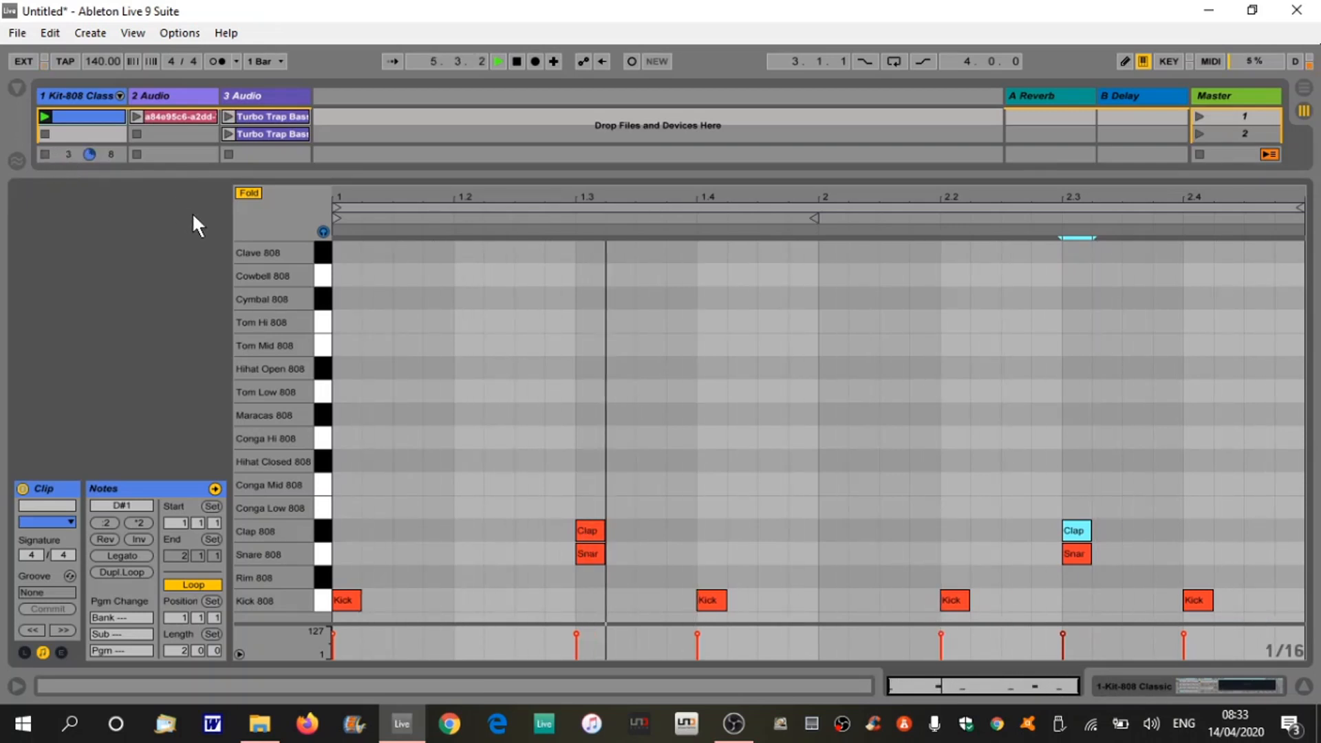
click(44, 134)
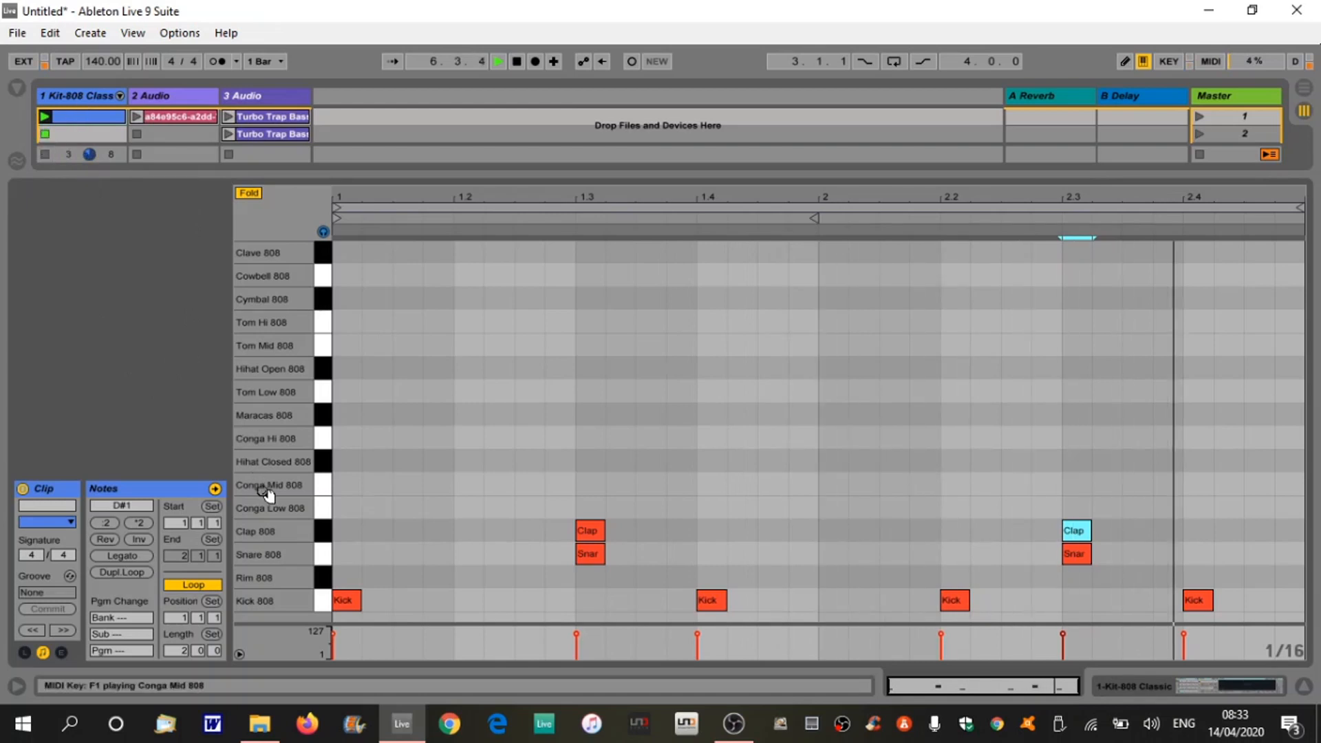
Preview the closed hi-hat sound and place Hihat Closed 808 notes at 1.1.1 and 1.1.3
click(321, 463)
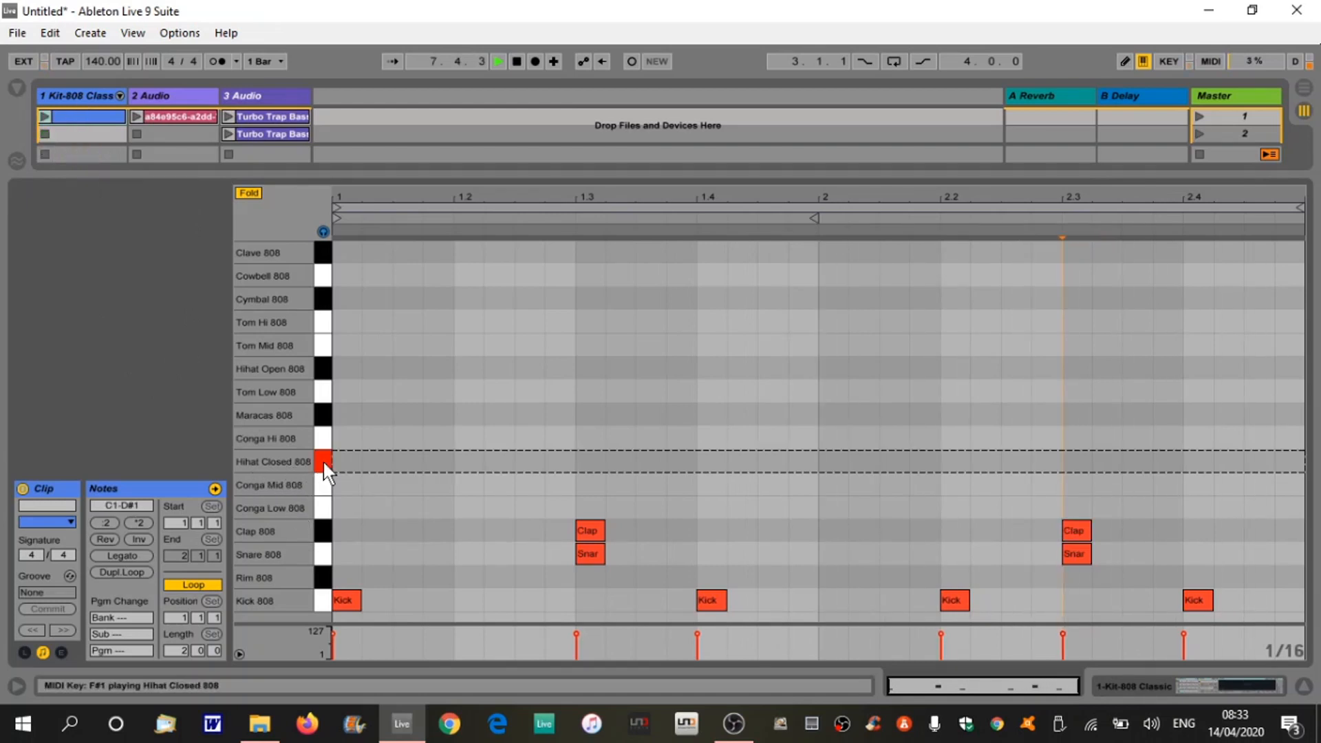
double_click(342, 461)
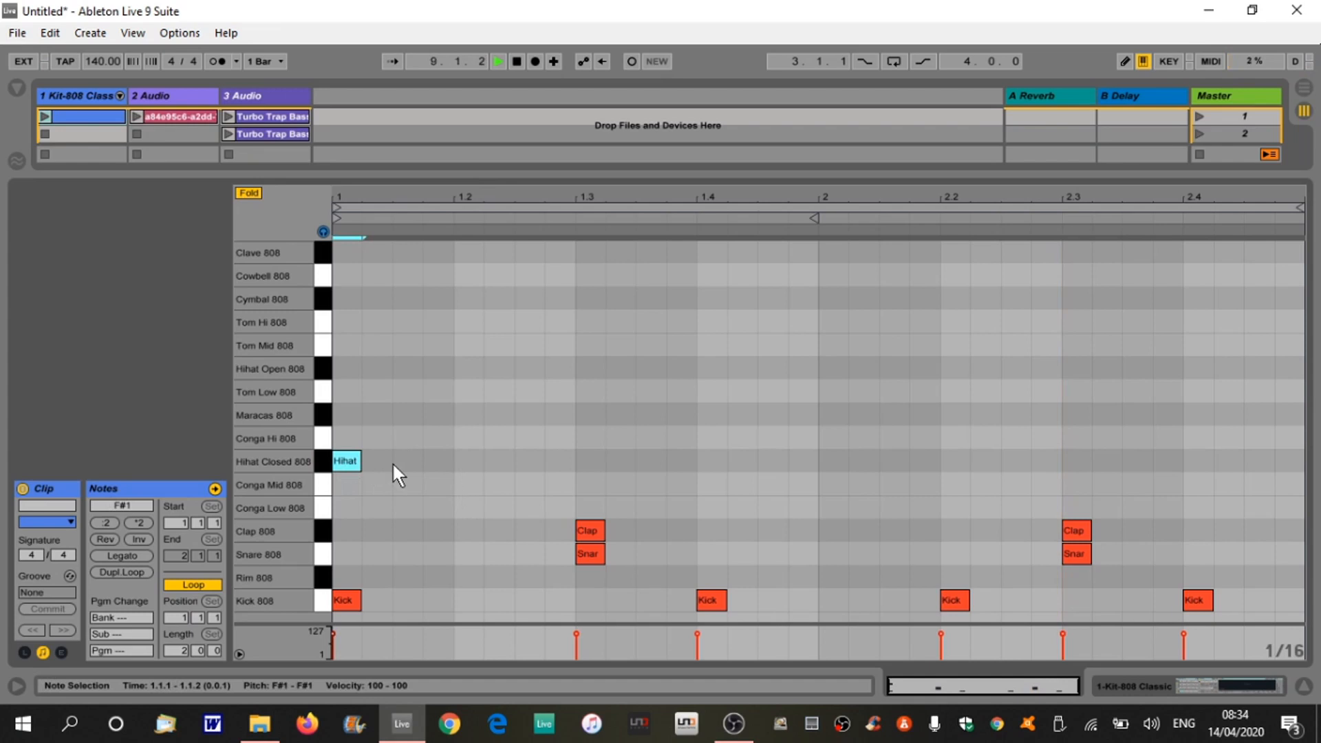
double_click(405, 460)
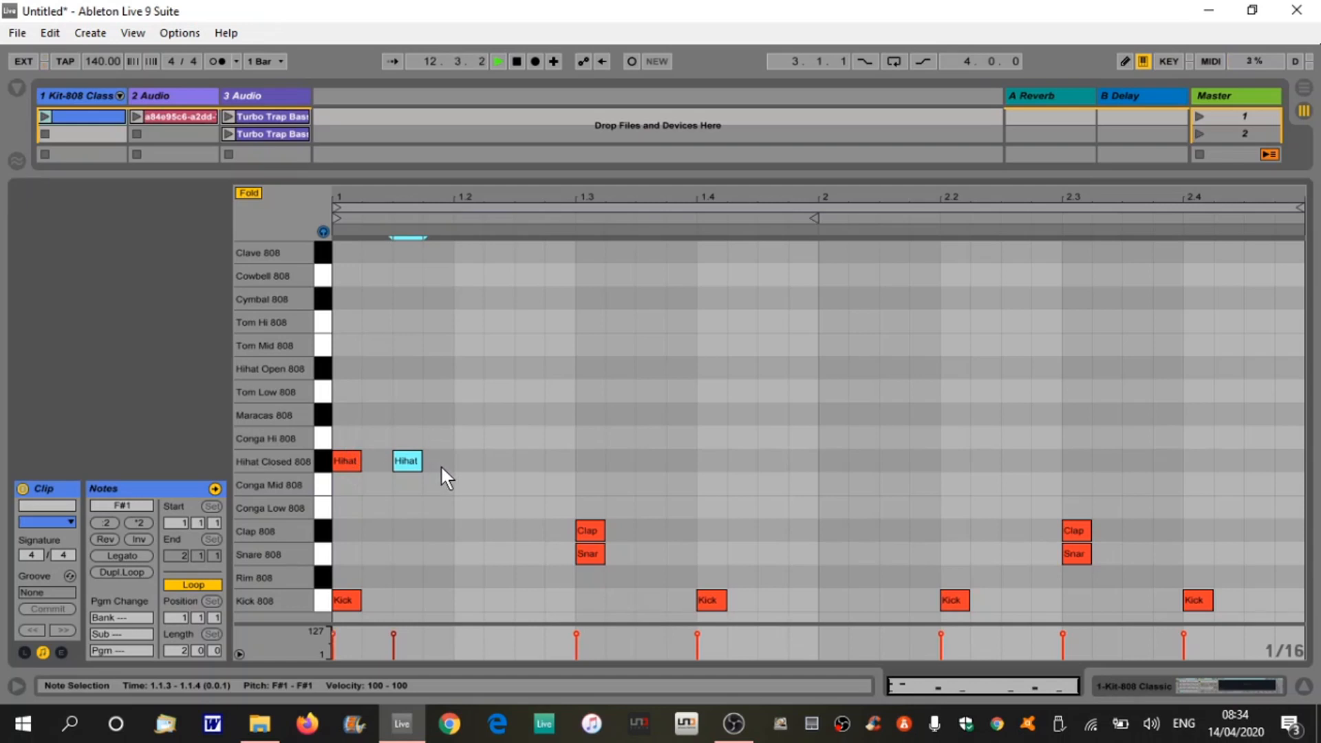
Duplicate the pair of closed hi-hat notes across every beat until both bars are filled with eighth notes
shift+click(344, 461)
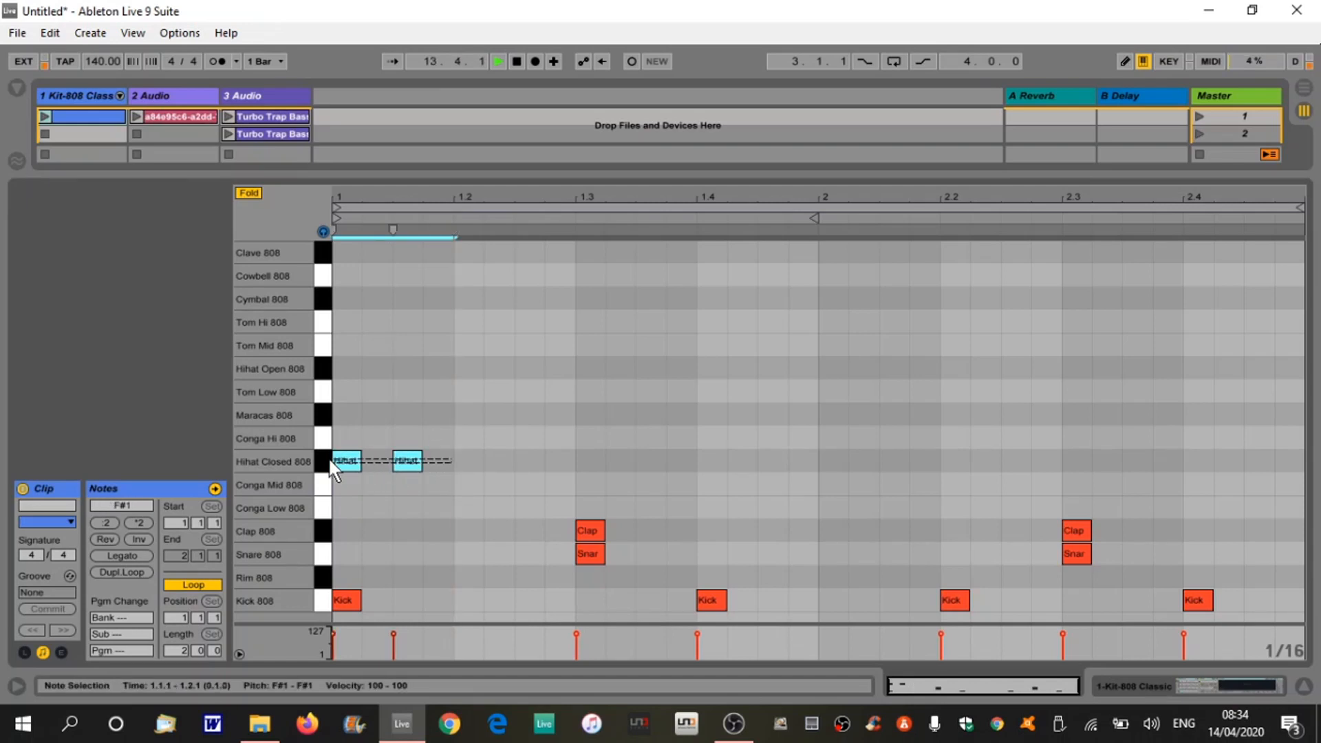
key(ctrl+d)
key(ctrl+d)
key(ctrl+d)
key(ctrl+d)
key(ctrl+d)
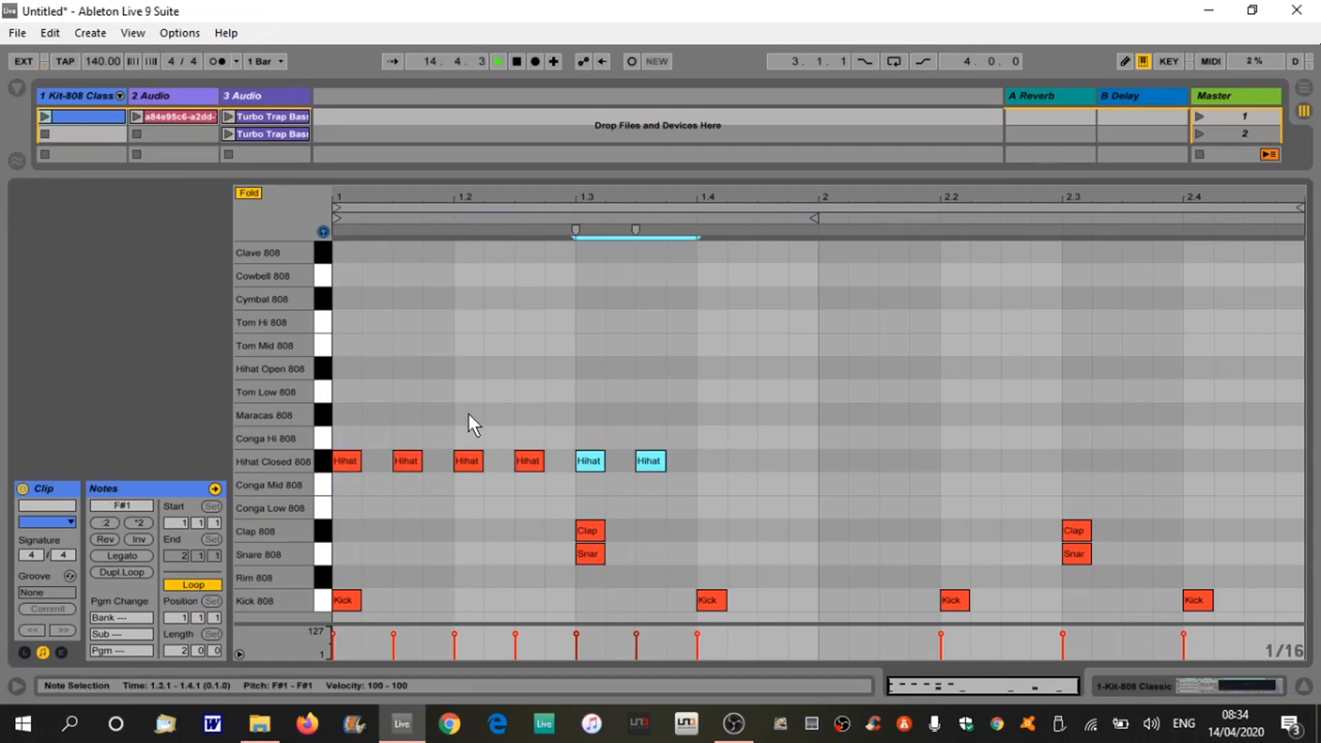
key(ctrl+d)
key(ctrl+d)
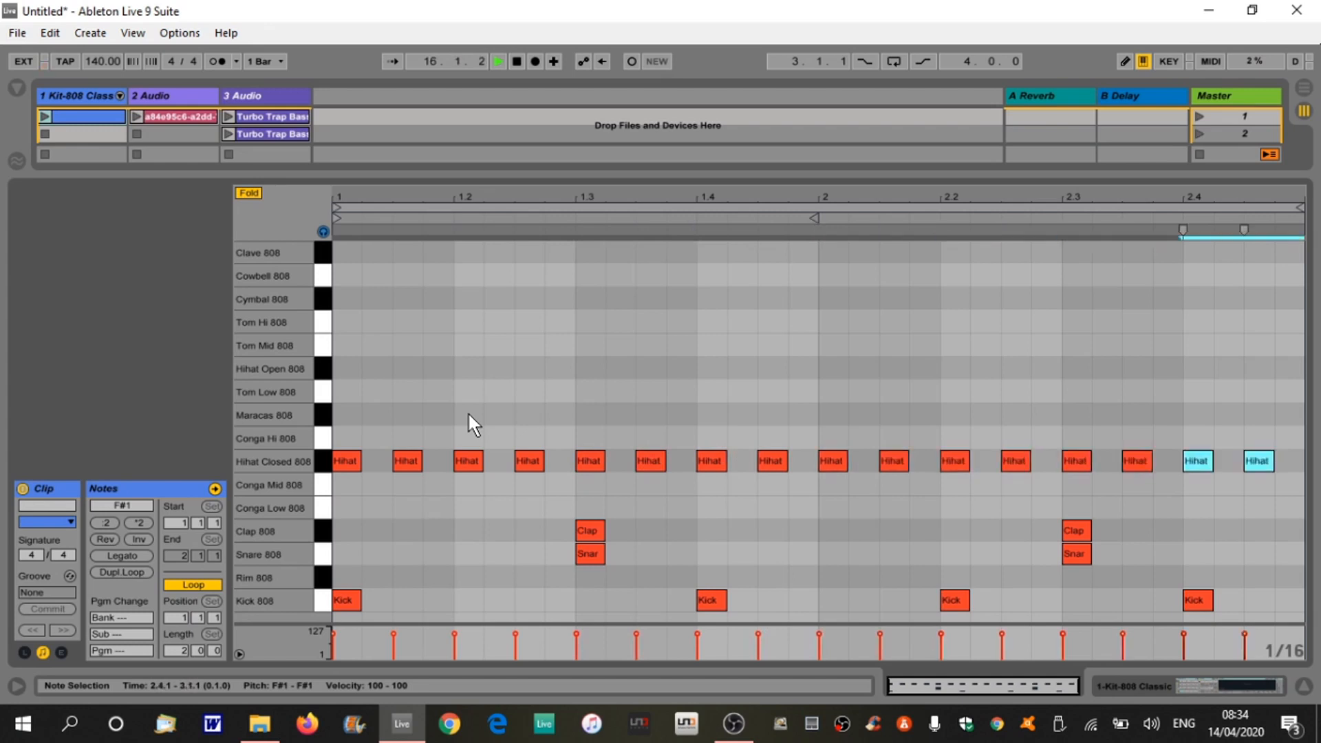
Play the Kit-808 clip to hear the complete drum pattern, stop it and launch it again
click(41, 115)
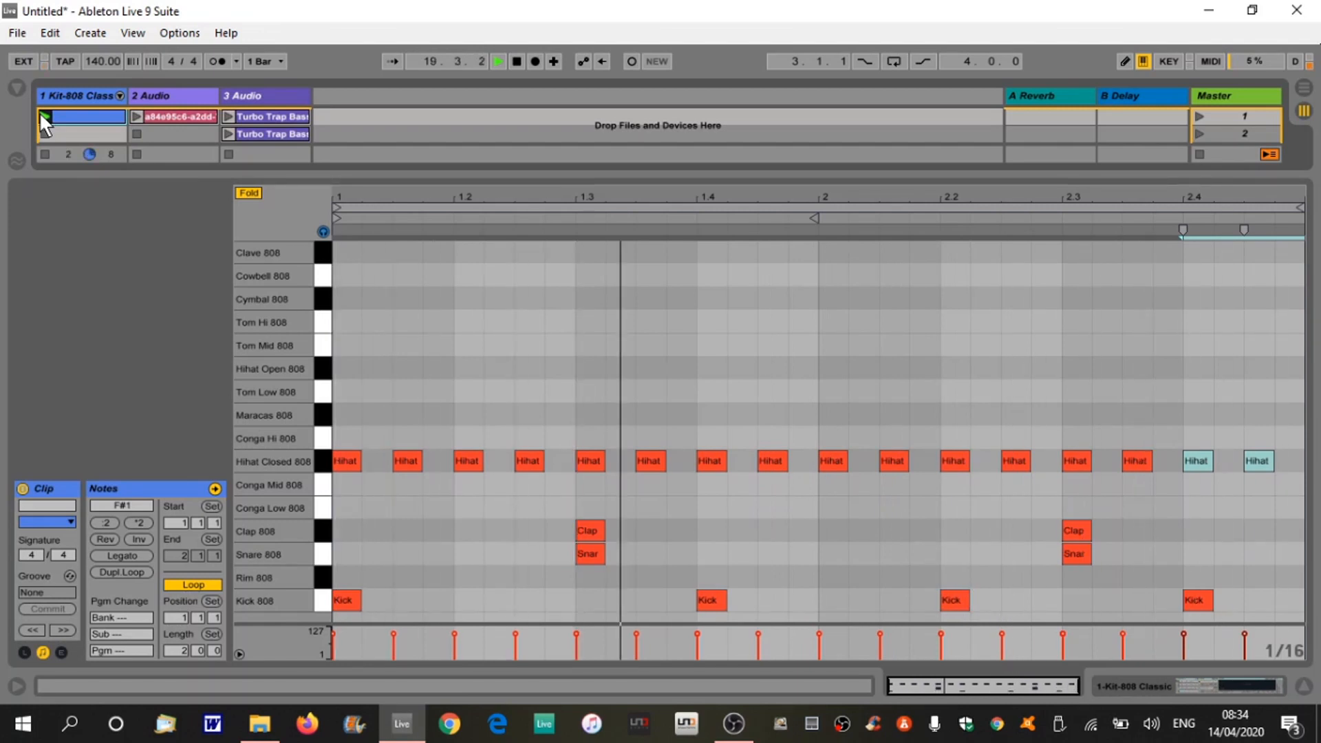
click(45, 134)
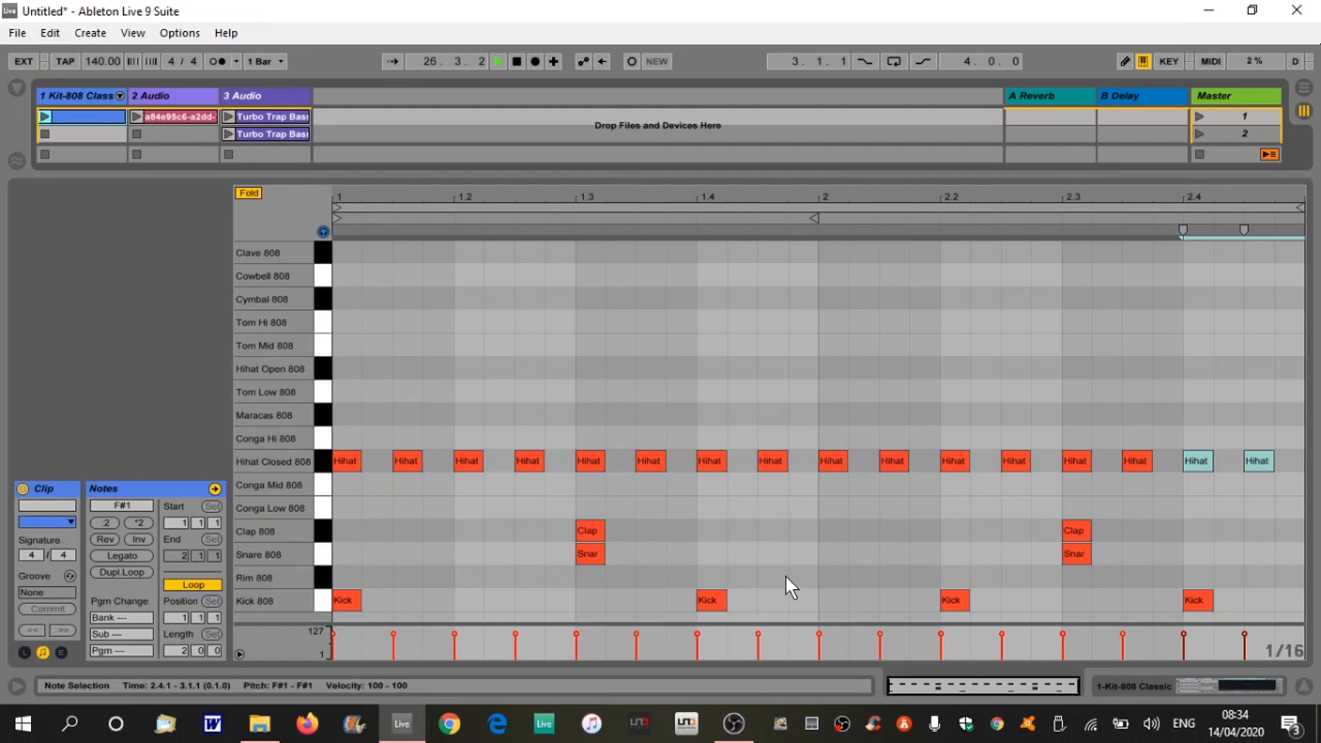
click(44, 115)
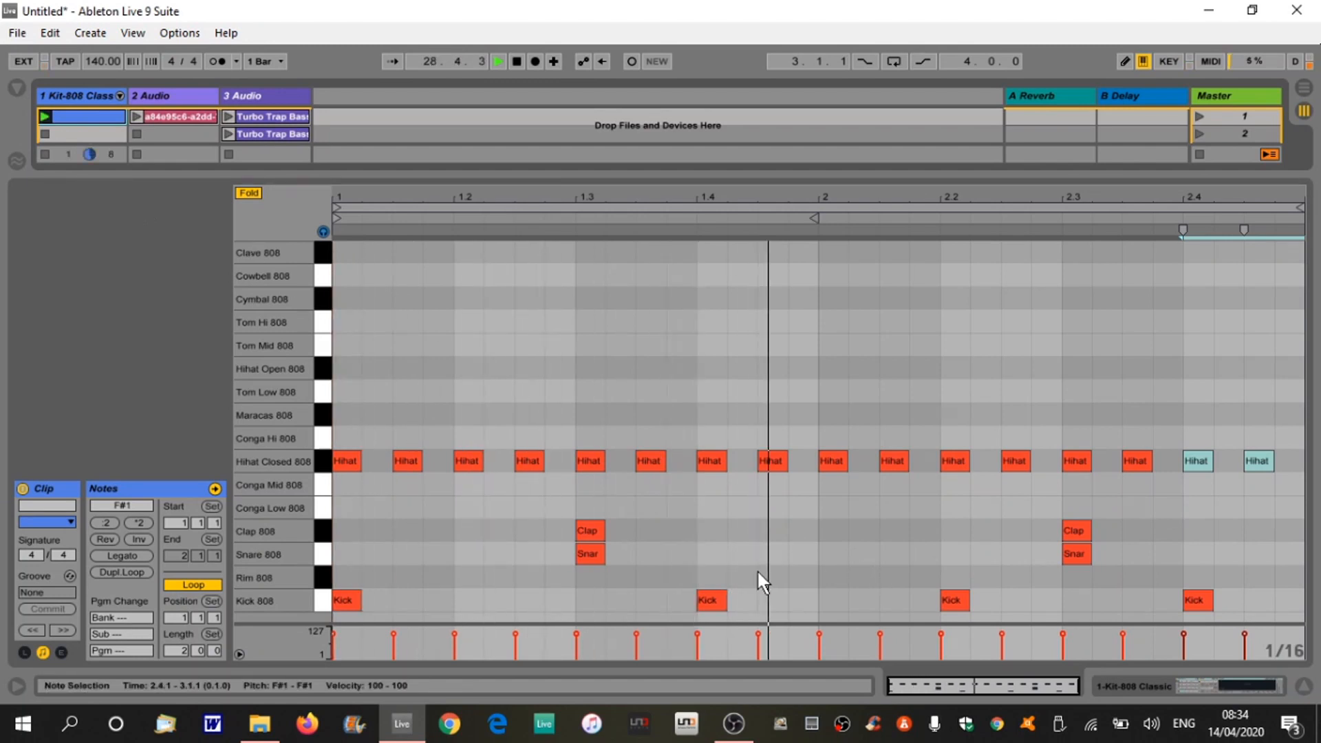
Add two extra Snare 808 notes to the running pattern, at 1.4.3 and 2.1.3
click(773, 531)
double_click(773, 531)
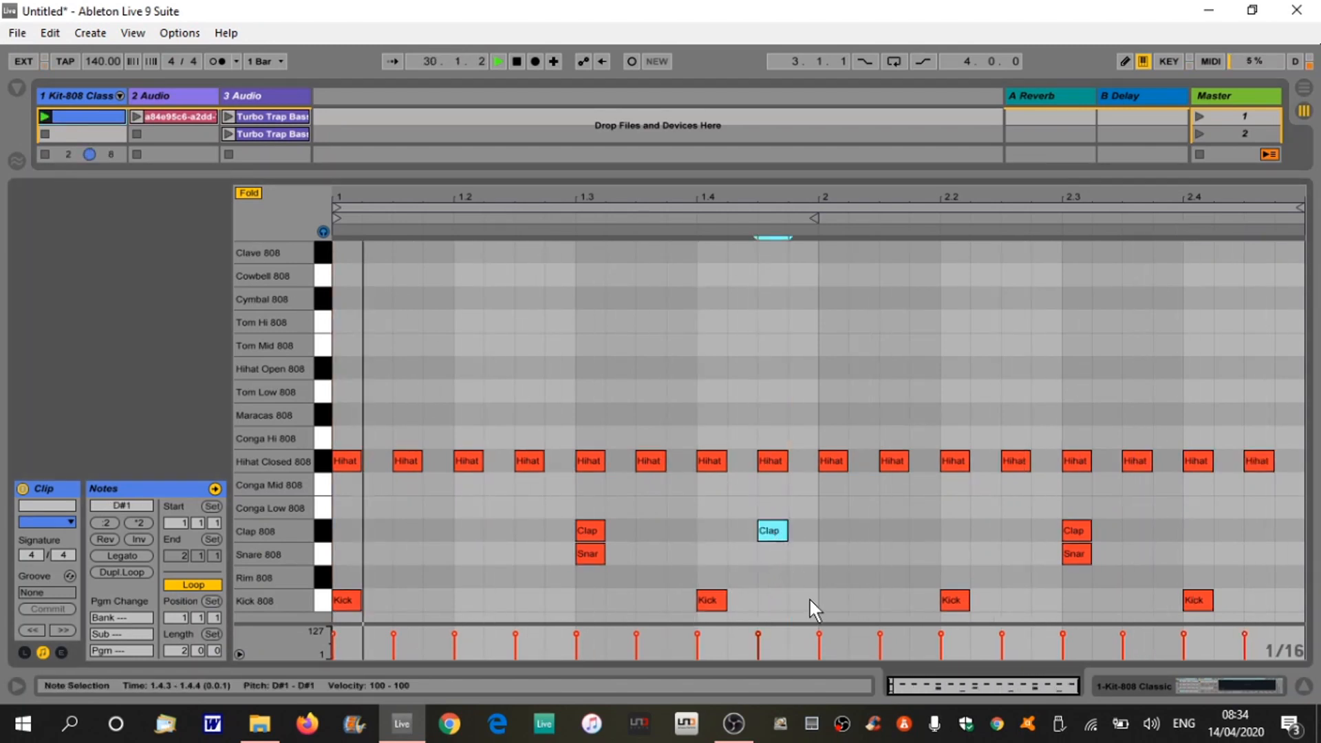
drag(771, 530, 772, 554)
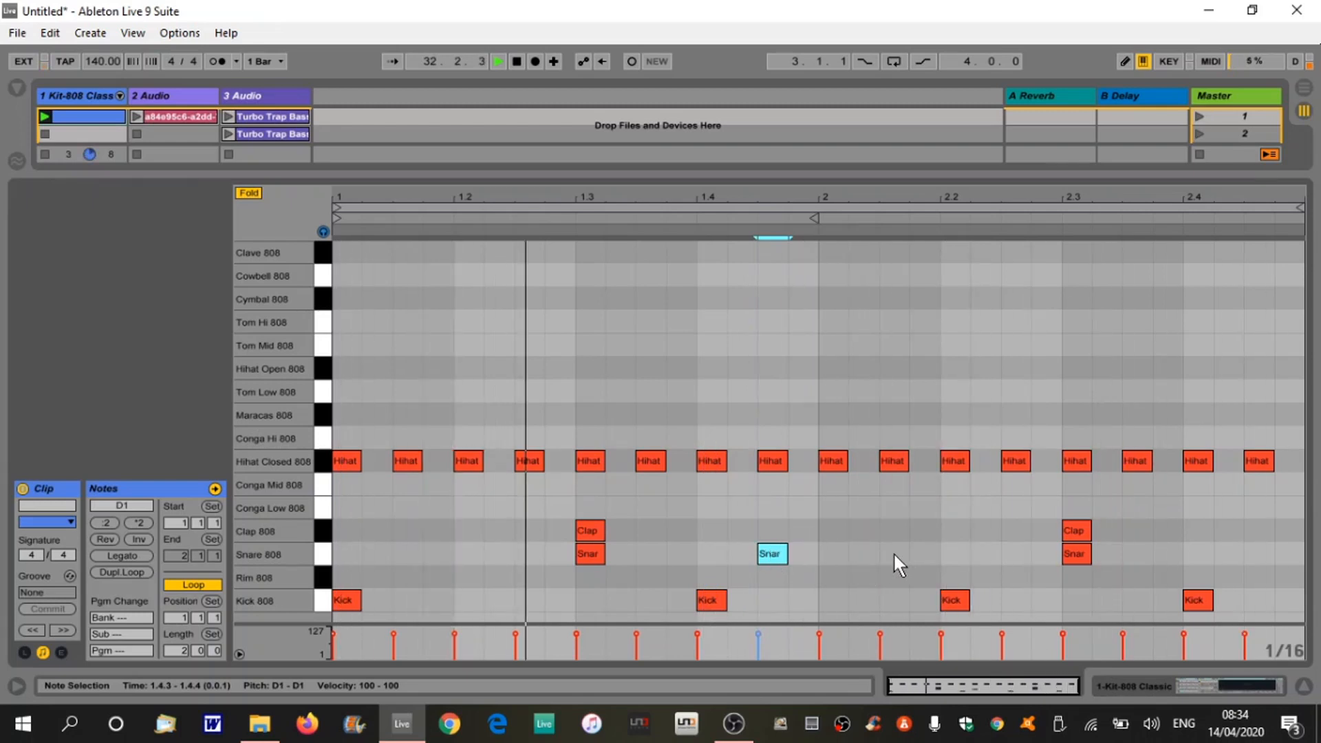
drag(780, 554, 840, 551)
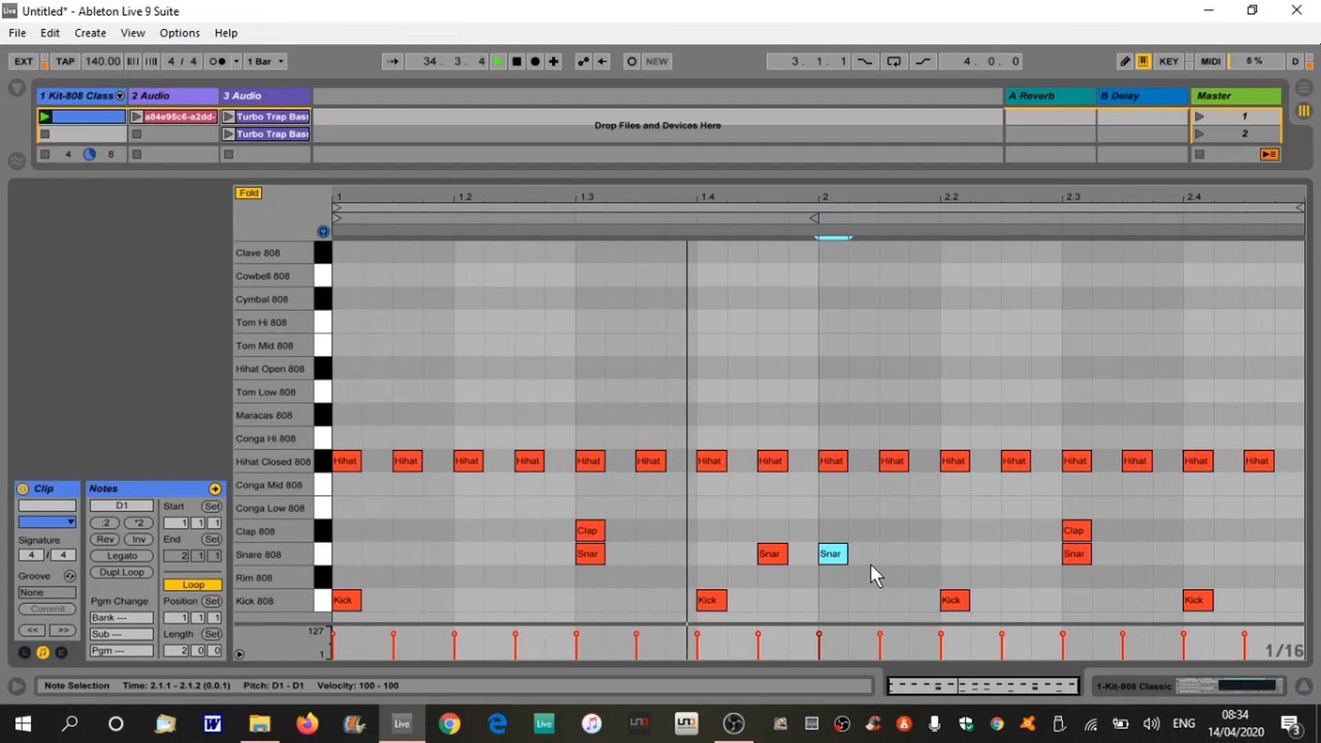
drag(836, 556, 893, 554)
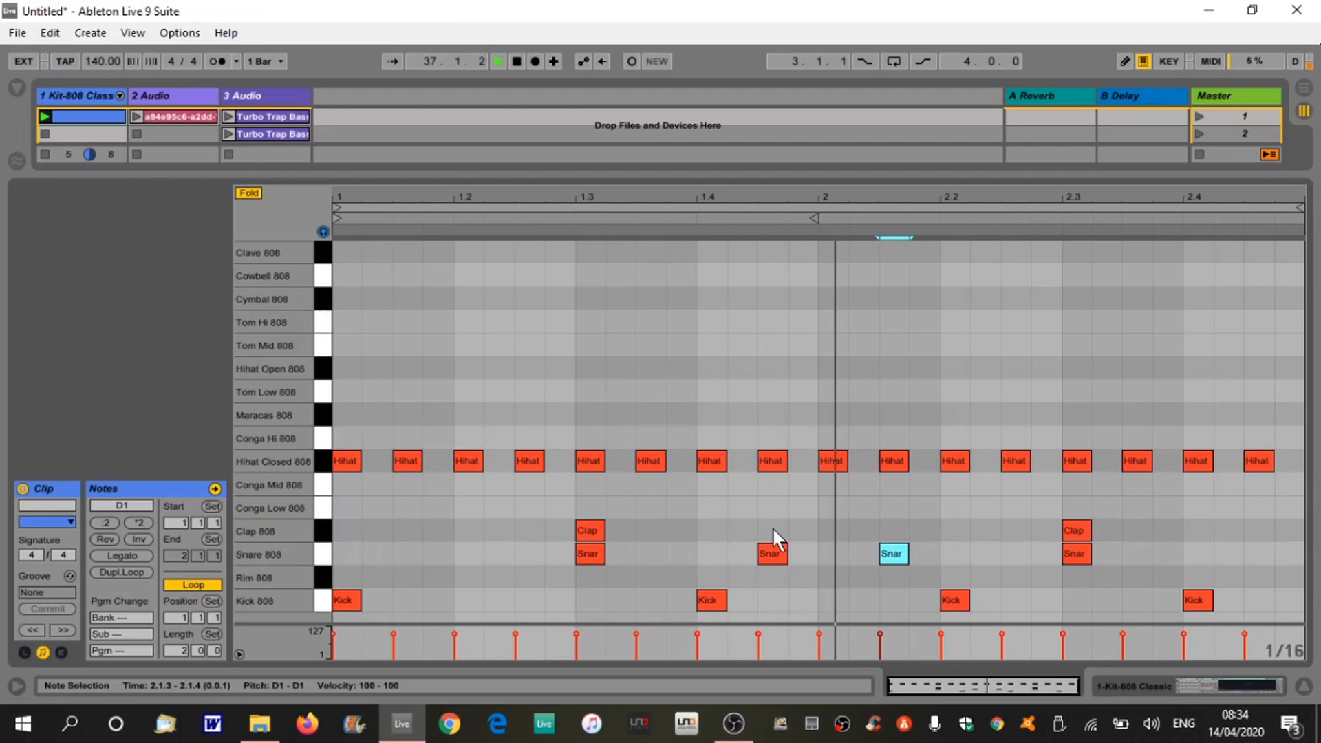
Lower the velocity of the two added snare notes to 70 and stop the Kit-808 clip
drag(773, 522, 905, 576)
drag(758, 635, 758, 660)
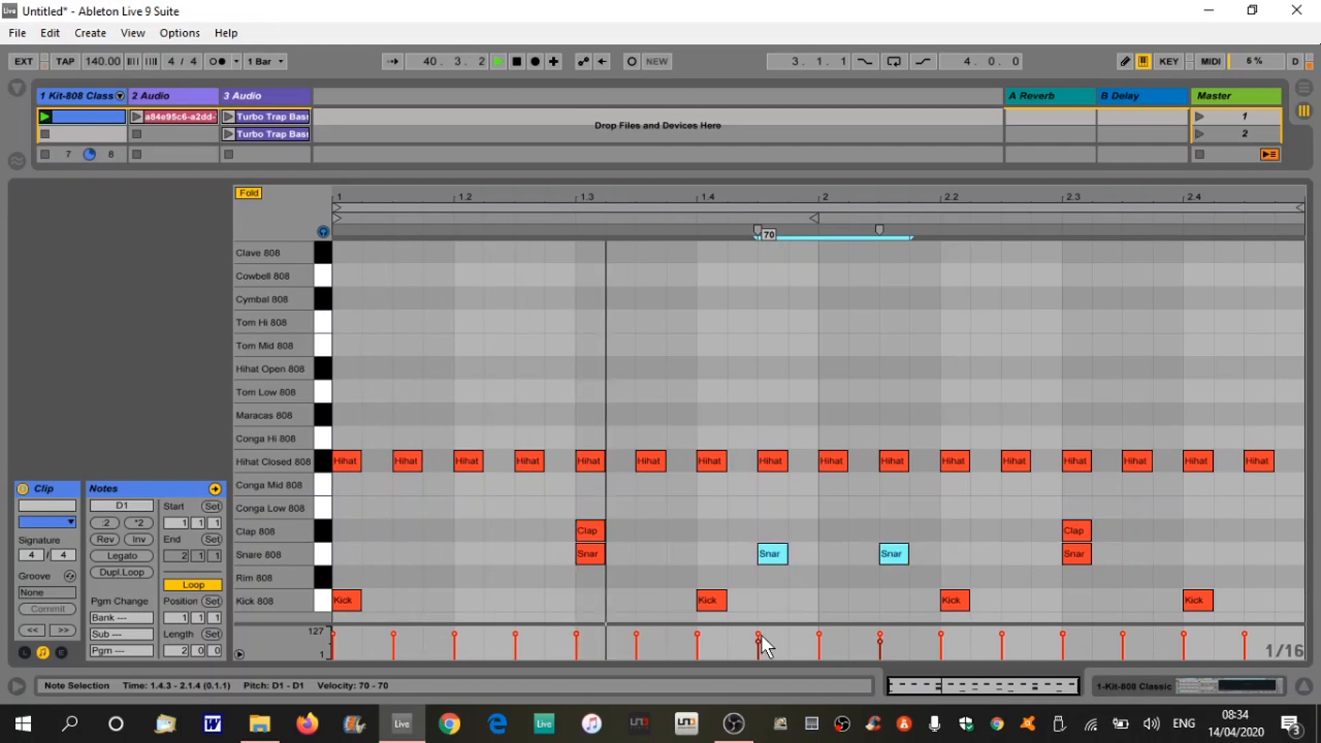
click(762, 638)
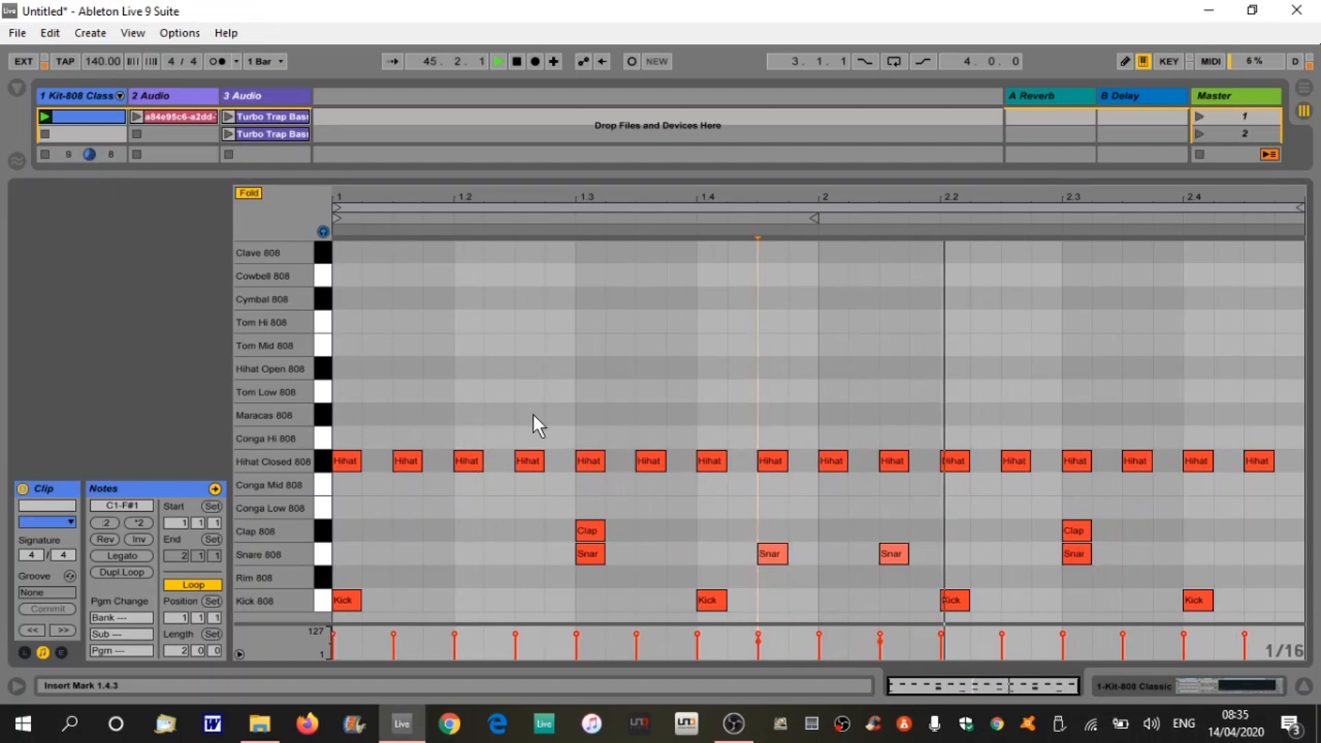
click(43, 132)
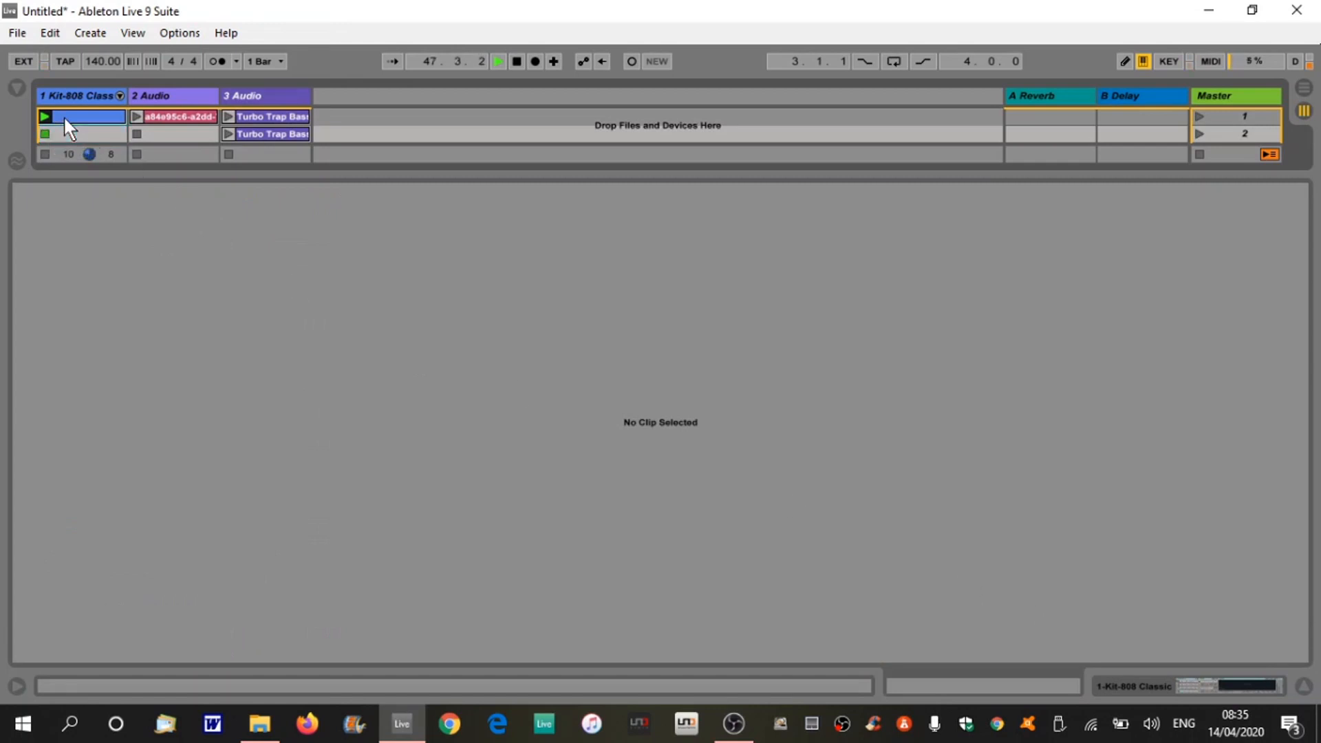
Reopen the drum clip with a 1/32 grid and delete the closed hi-hat notes at 1.1.1 and 1.1.3
click(63, 116)
right_click(1296, 647)
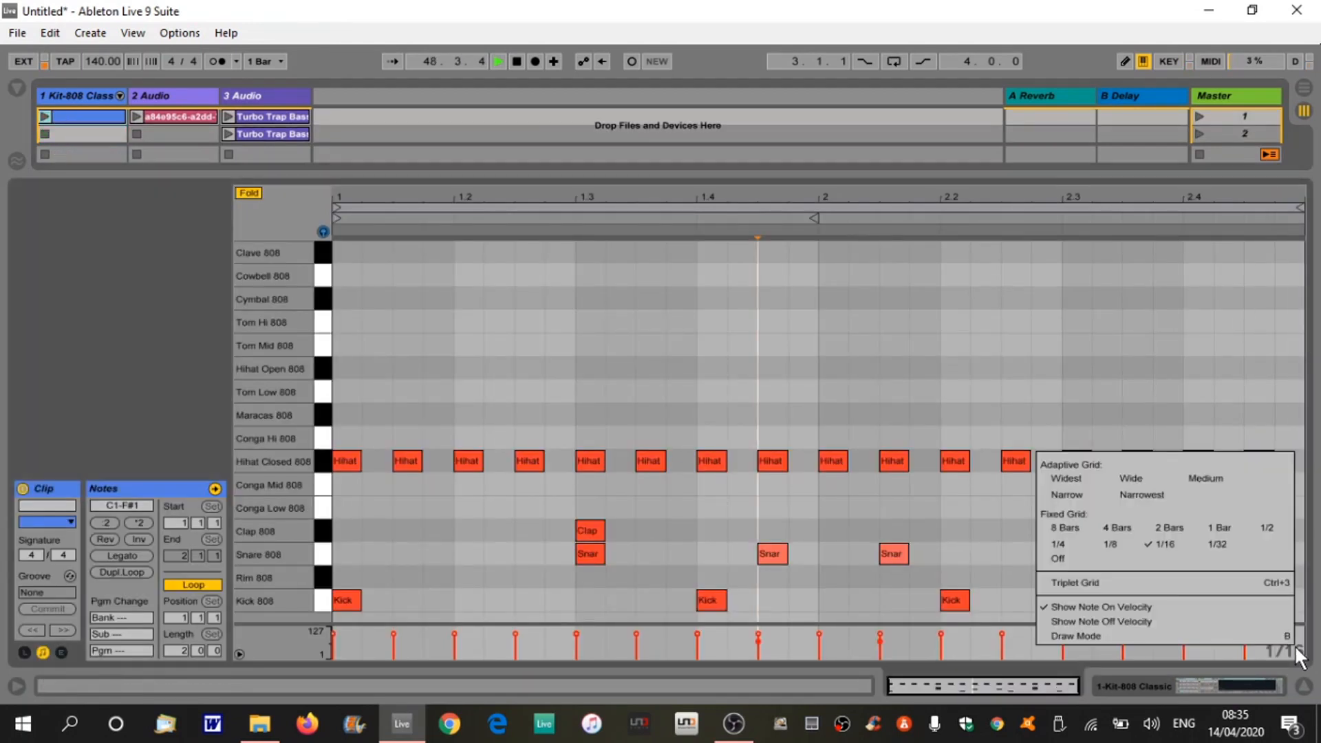
click(1218, 544)
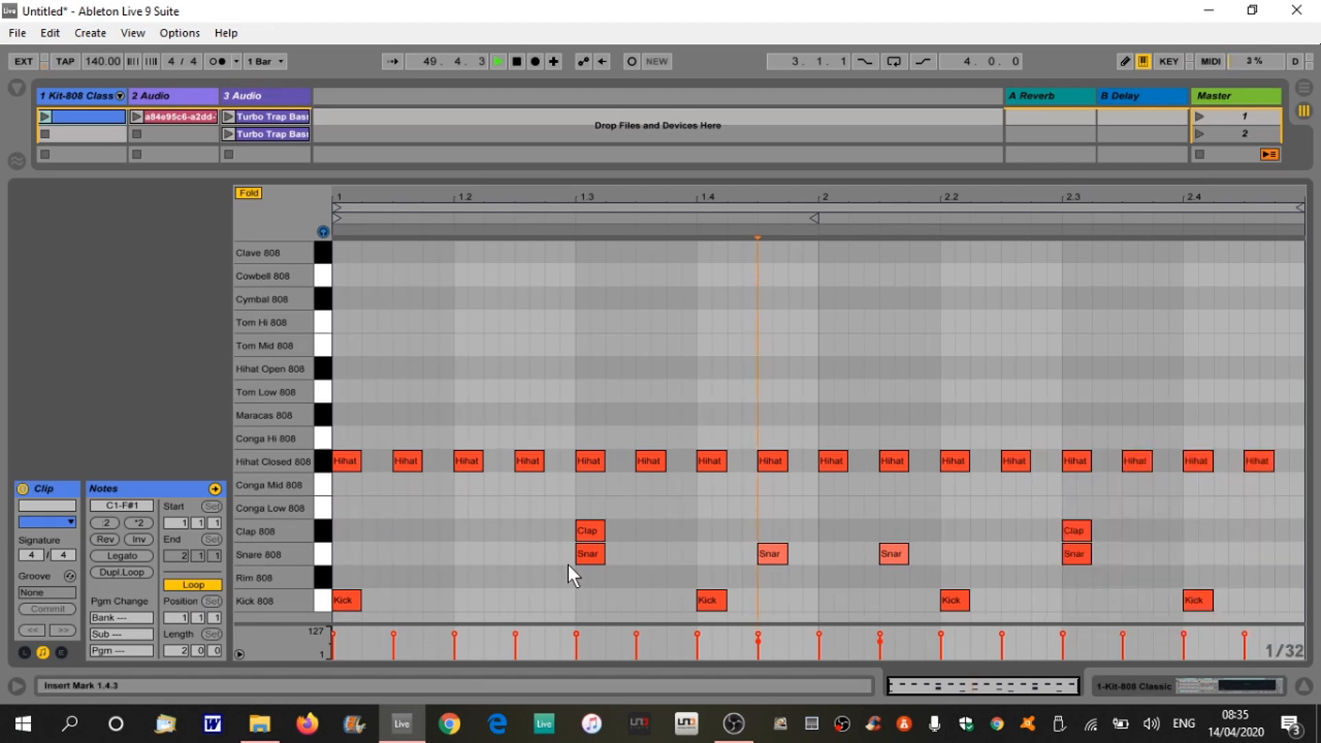
click(340, 464)
key(Delete)
click(406, 460)
key(Delete)
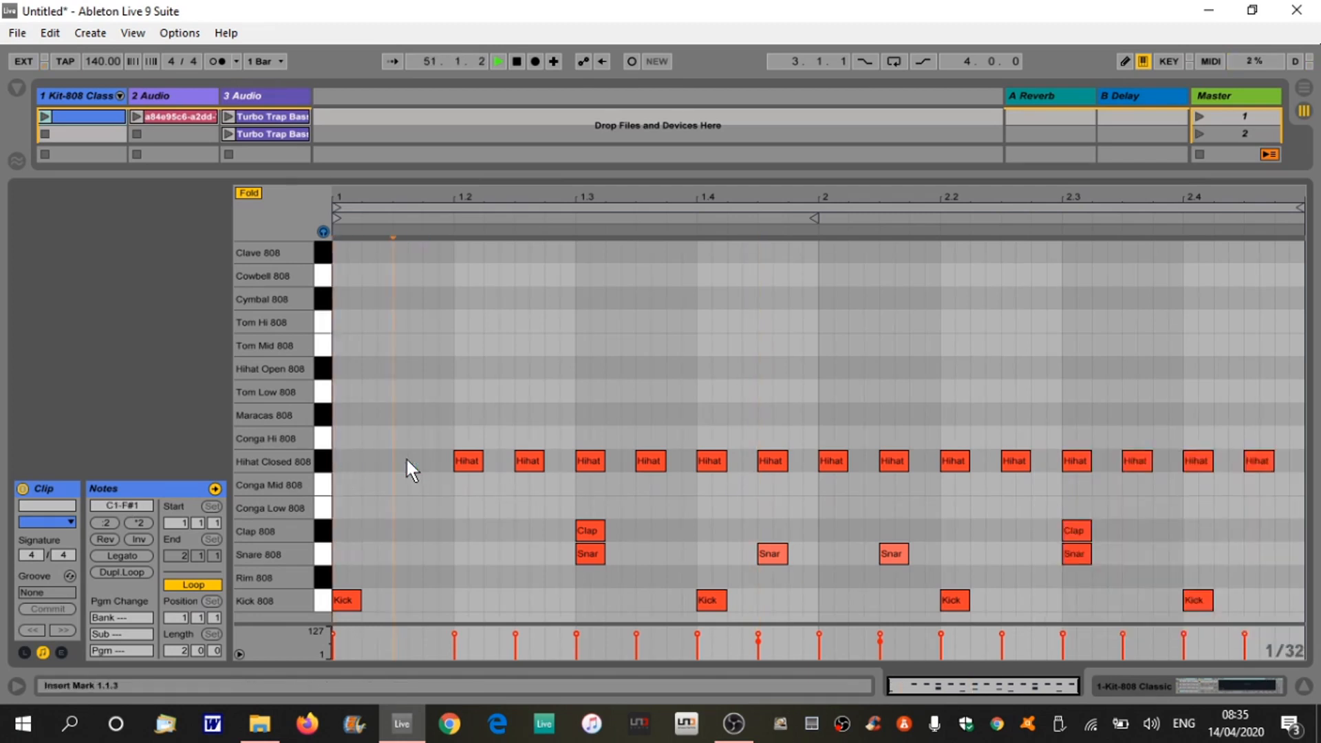
Fill the first beat of bar 1 with eight consecutive 1/32 Hihat Closed 808 notes
click(336, 460)
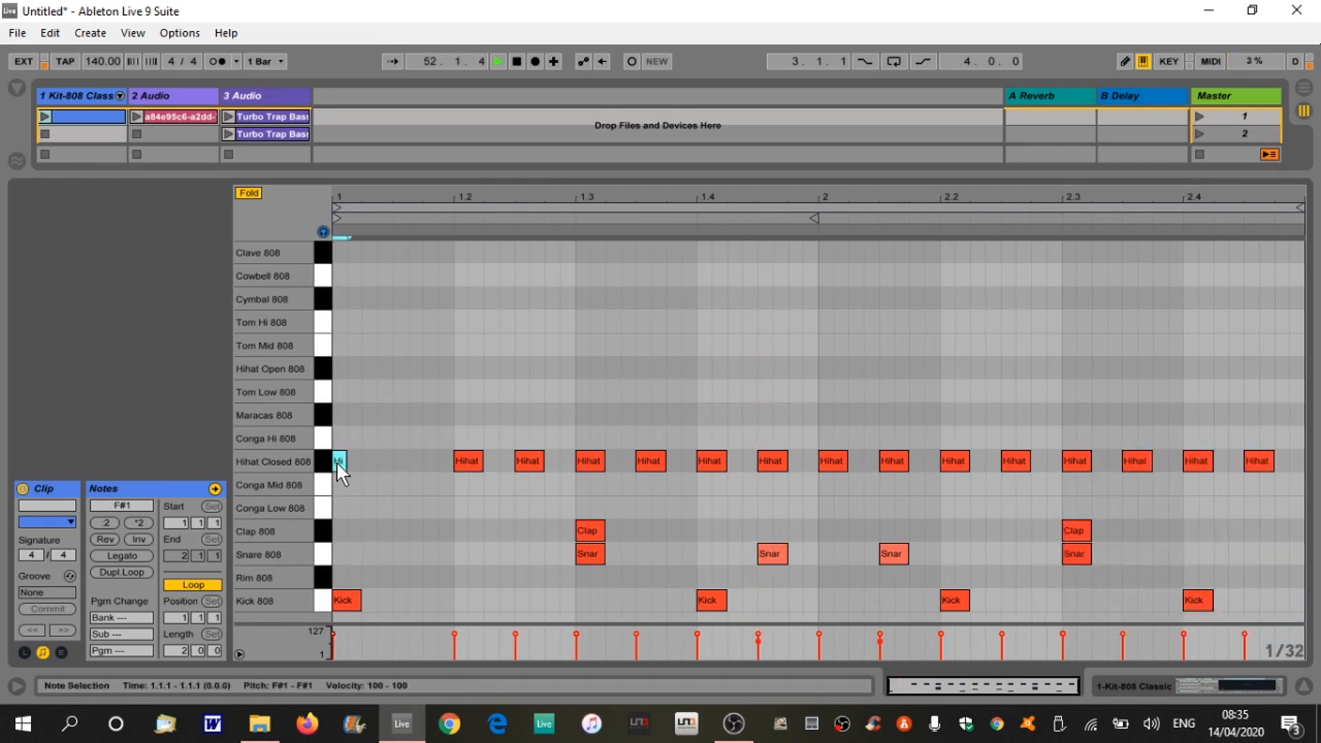
key(ctrl+d)
key(ctrl+d)
key(ctrl+d)
key(ctrl+d)
key(ctrl+d)
key(ctrl+d)
key(ctrl+d)
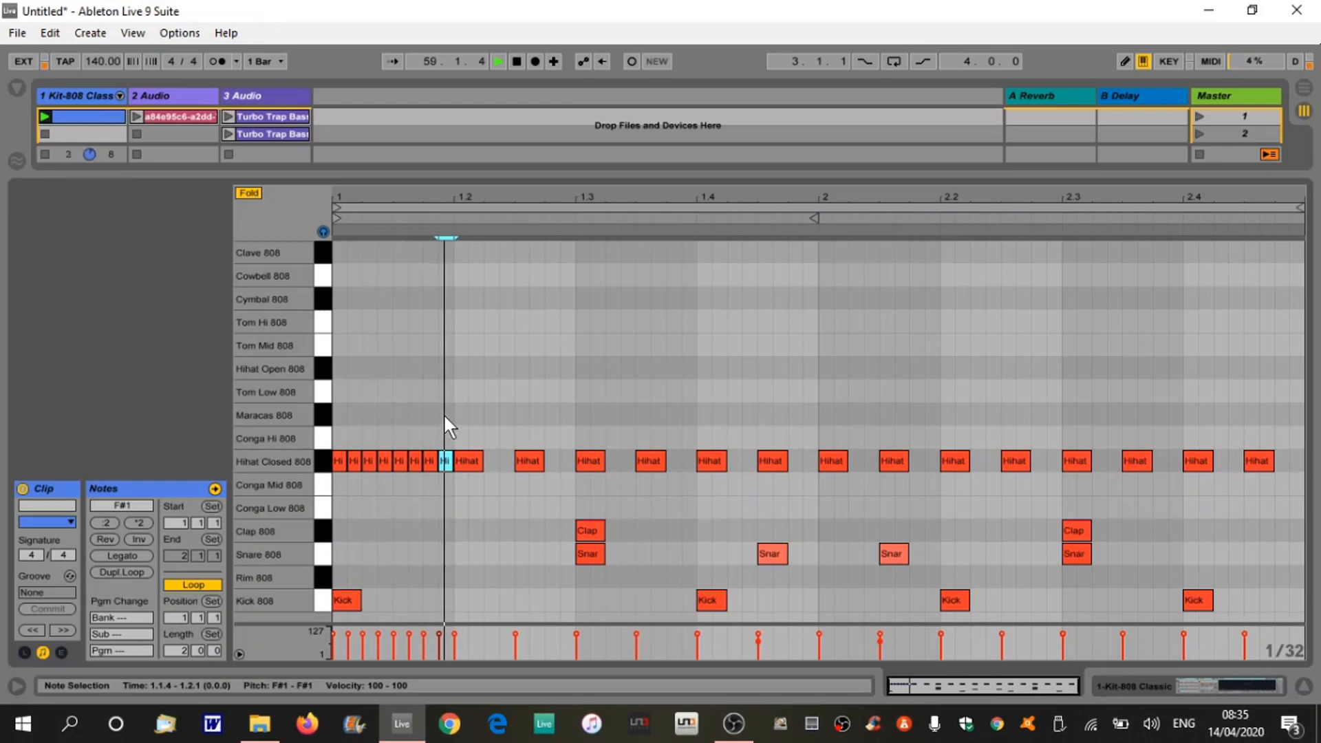
Delete the closed hi-hat notes at 1.3.3 and 1.4.3 and stop playback
click(648, 461)
key(Delete)
click(771, 462)
key(Delete)
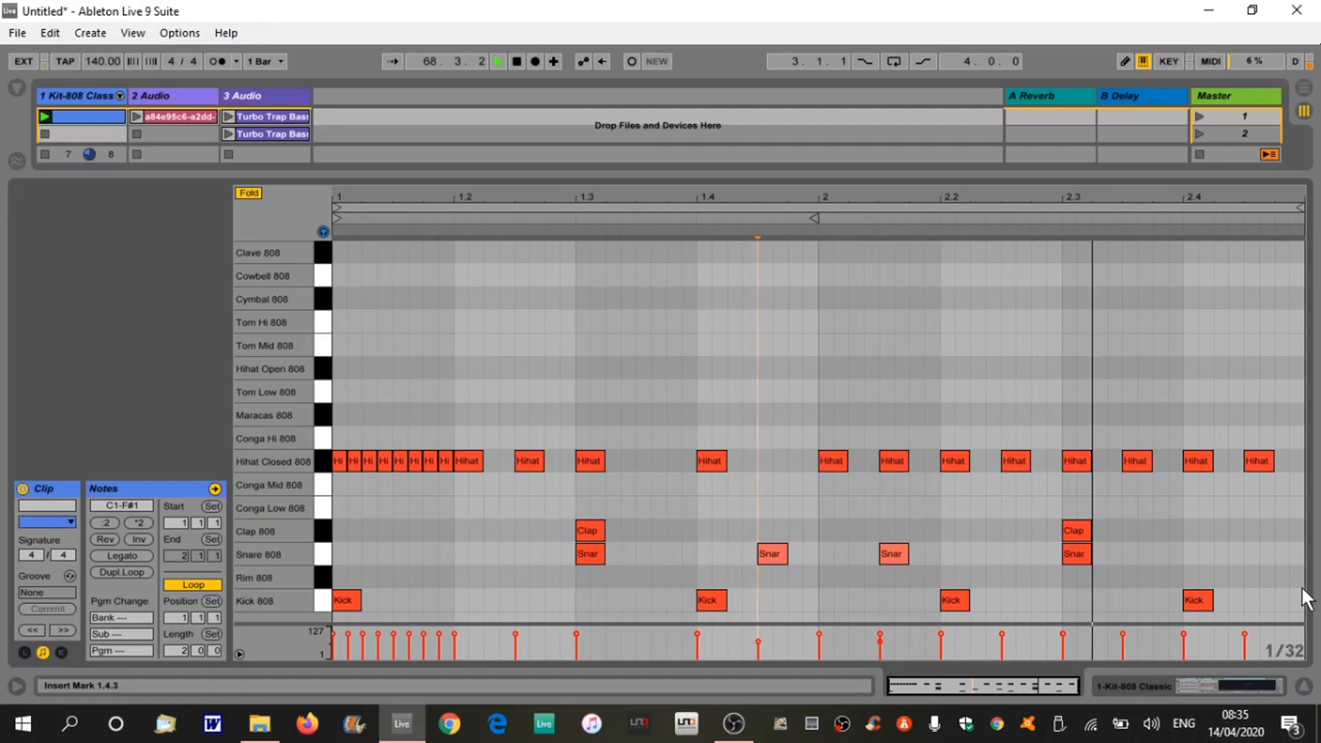
key(space)
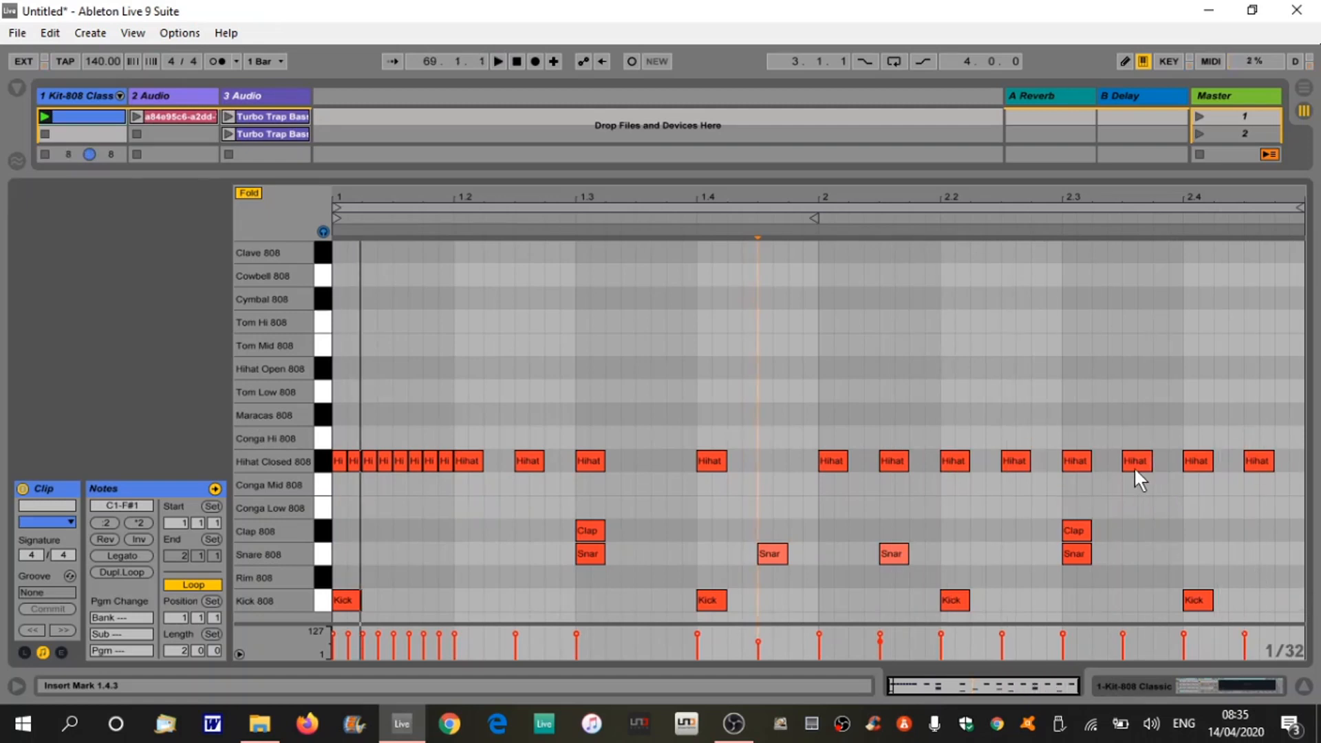
Set the grid to 1/8 and delete the closed hi-hat notes from 2.3 to the end of bar 2
right_click(1289, 650)
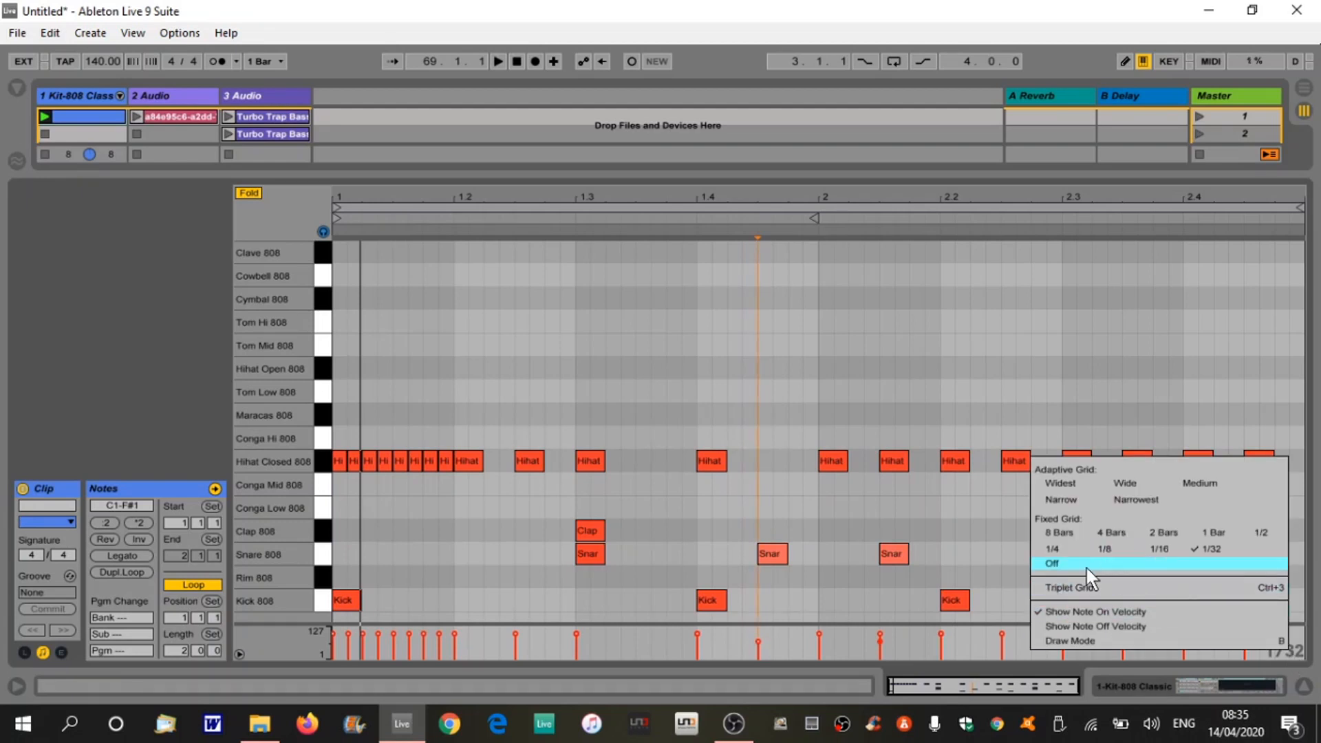
click(1104, 548)
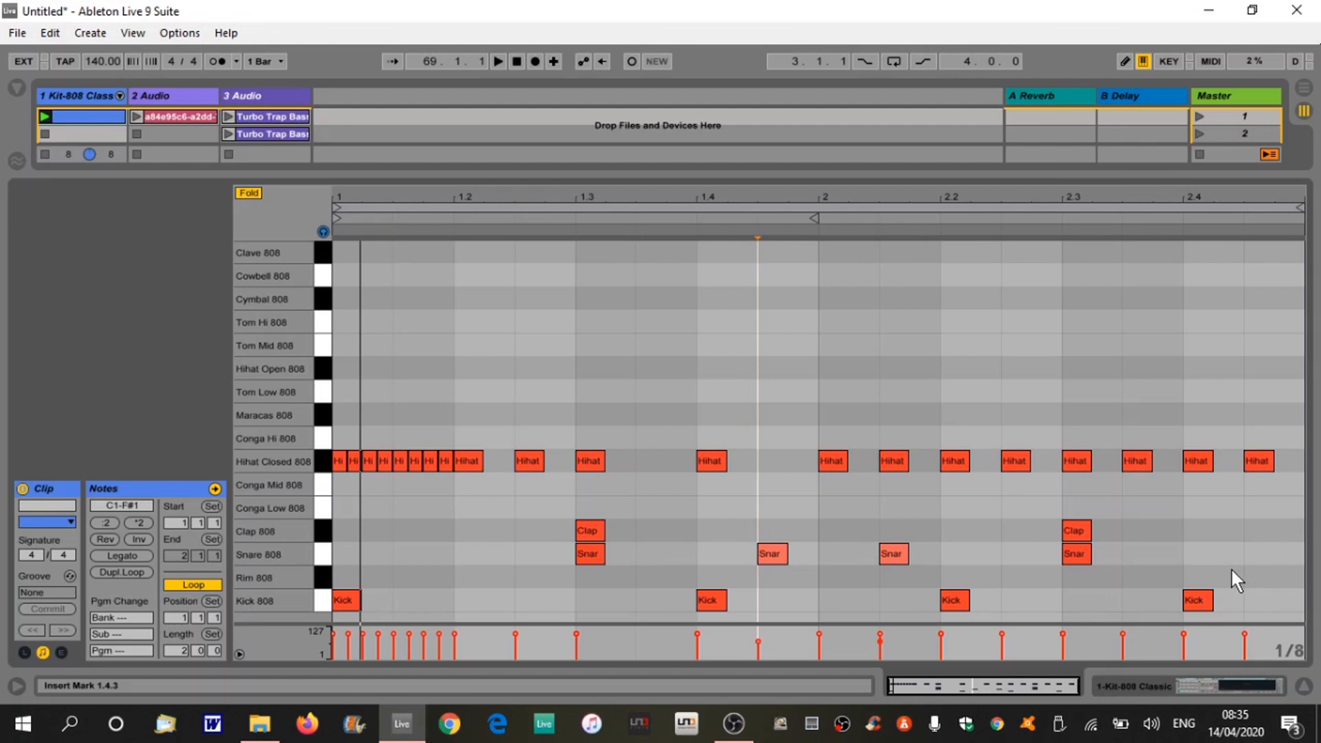
drag(1078, 423, 1286, 472)
key(Delete)
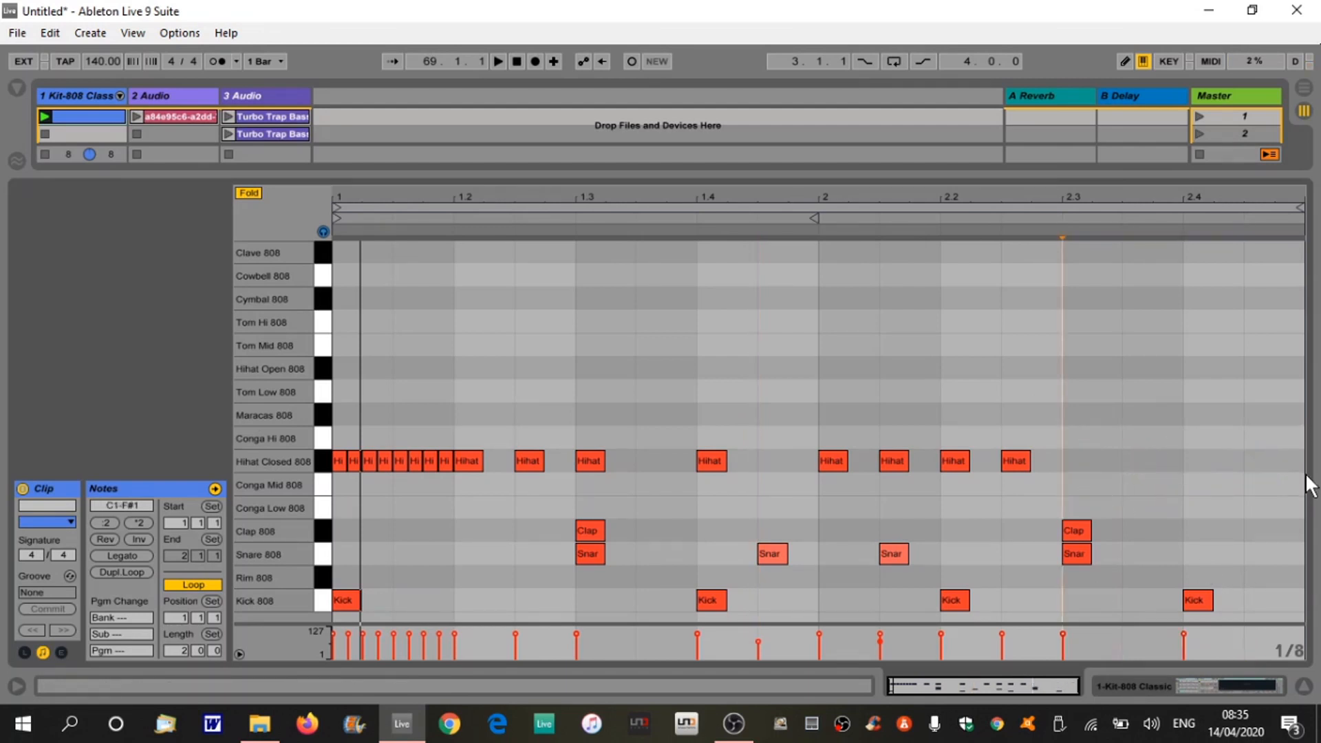
Fill beats 2.3 and 2.4 with six 1/8-triplet closed hi-hat notes using the triplet grid, and play the clip back
right_click(1290, 650)
click(1053, 590)
double_click(1075, 460)
key(ctrl+d)
key(ctrl+d)
key(ctrl+d)
key(ctrl+d)
key(ctrl+d)
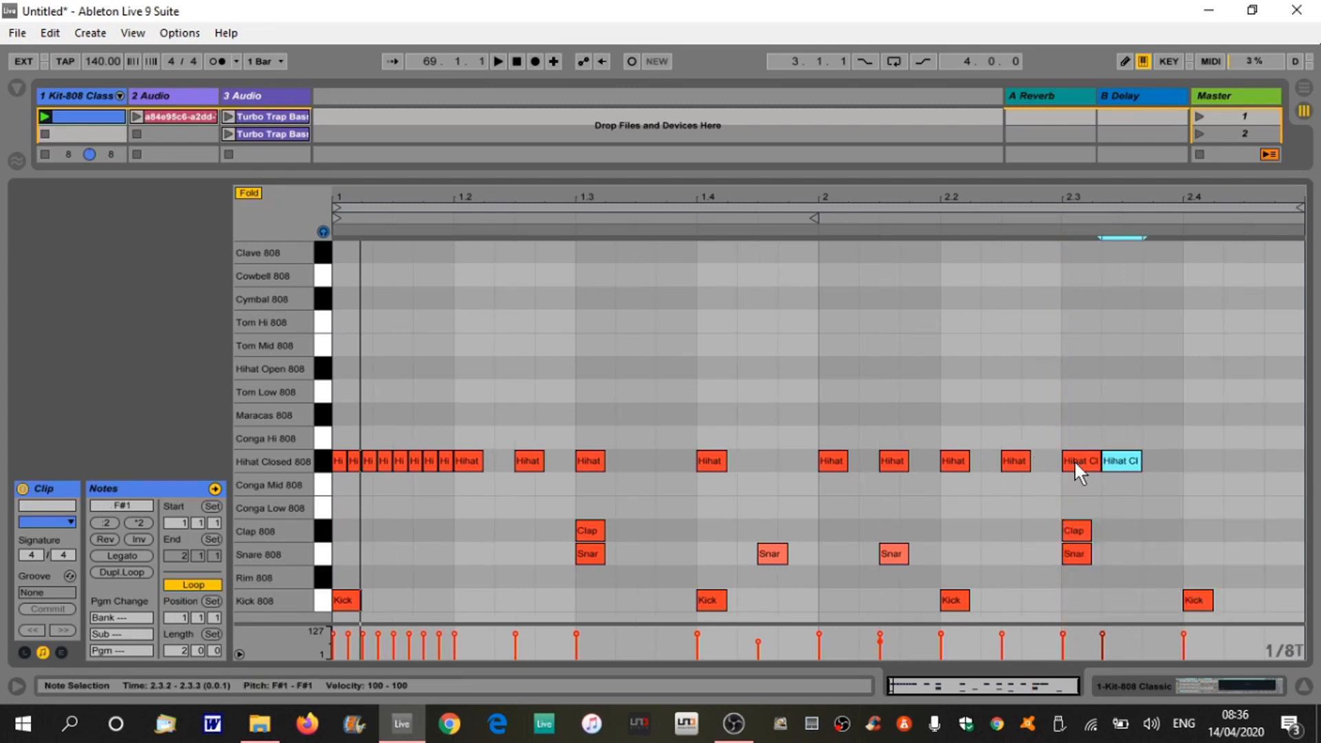
key(space)
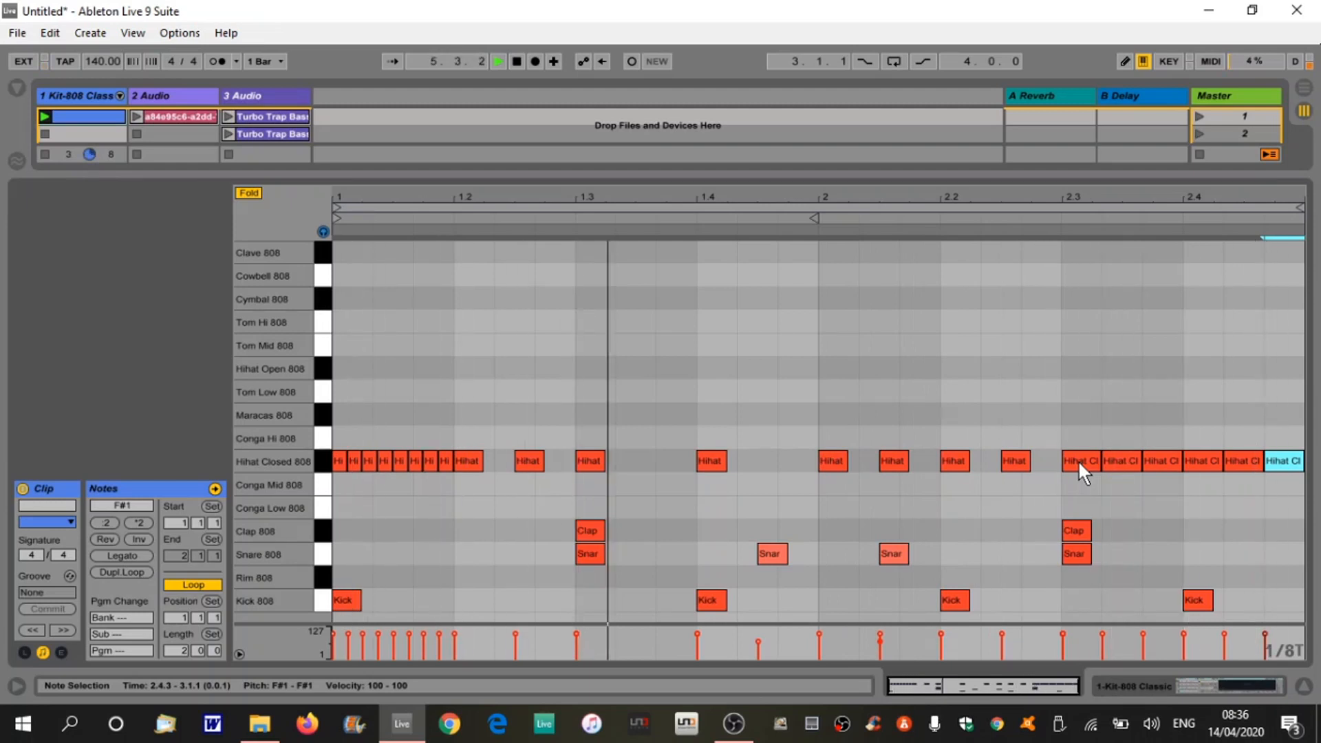
click(45, 133)
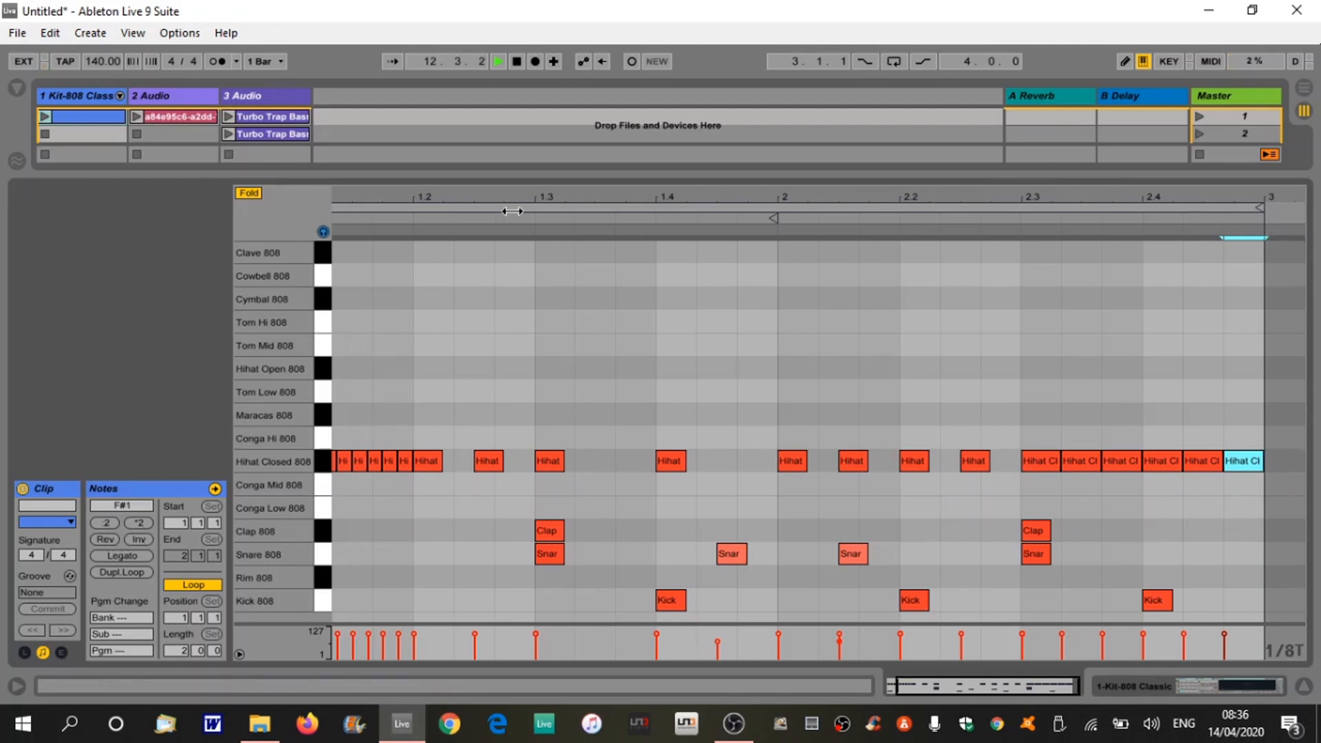
Try stretching all the clip's notes to double length and undo the stretch
drag(515, 213, 548, 200)
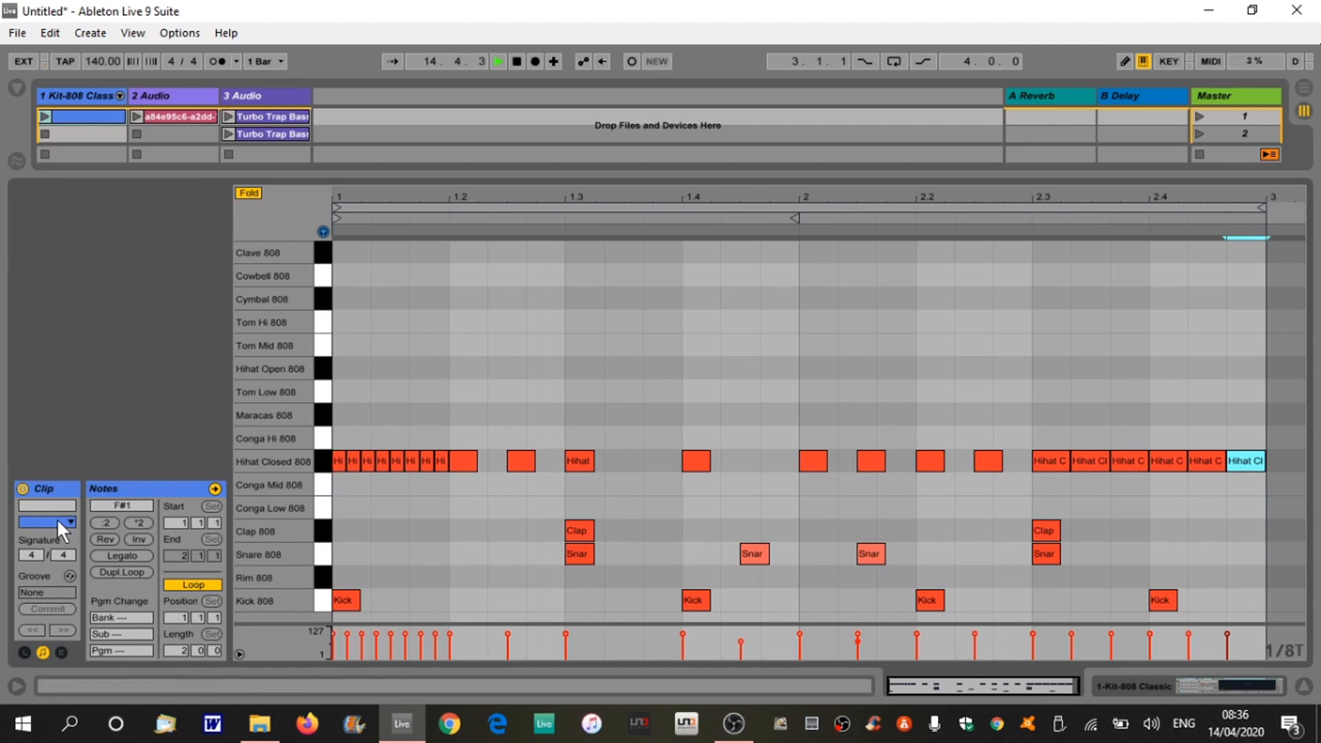
click(103, 522)
click(134, 519)
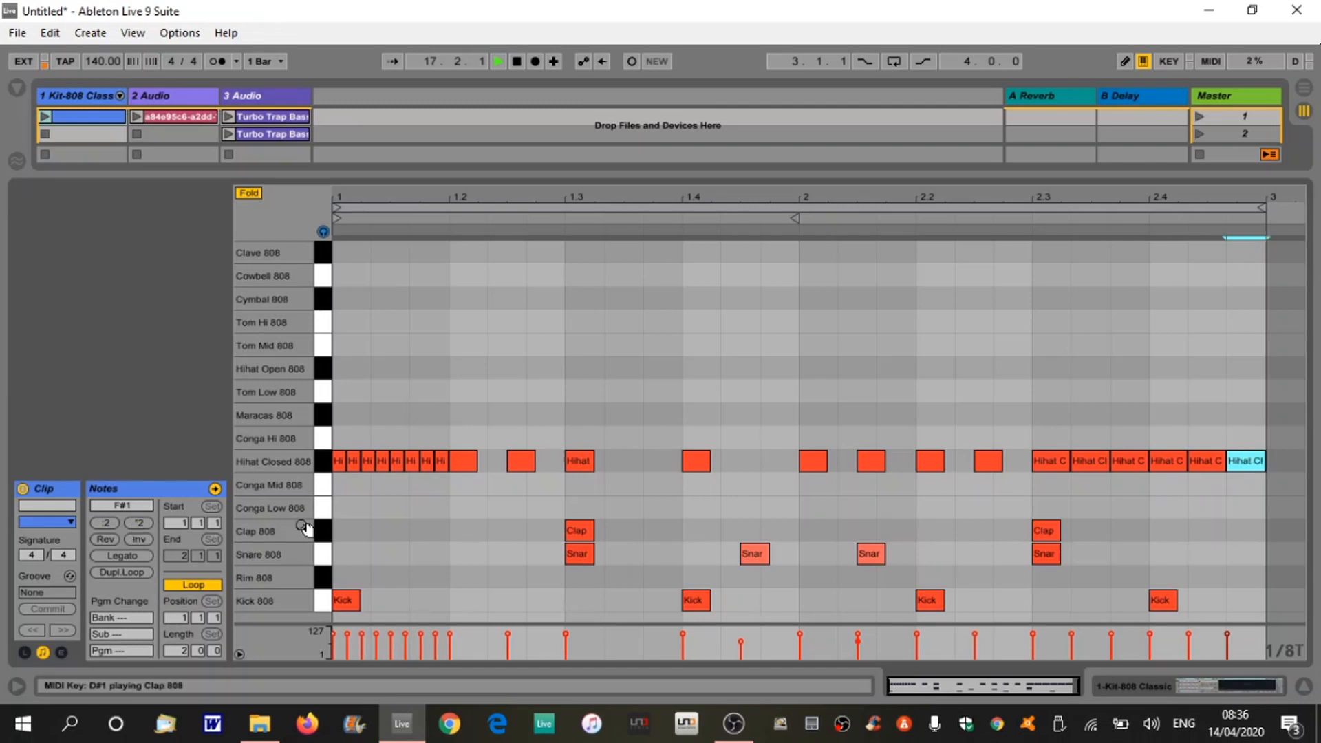
click(613, 514)
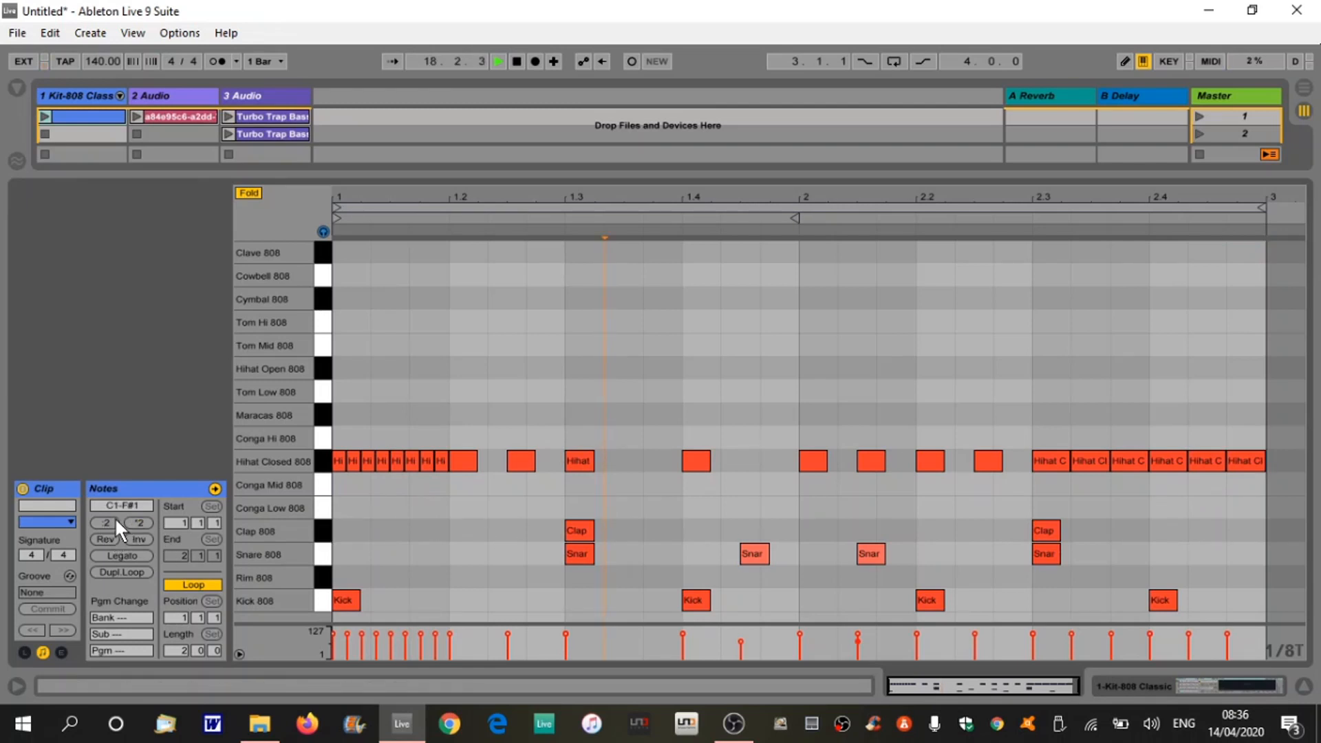
click(139, 521)
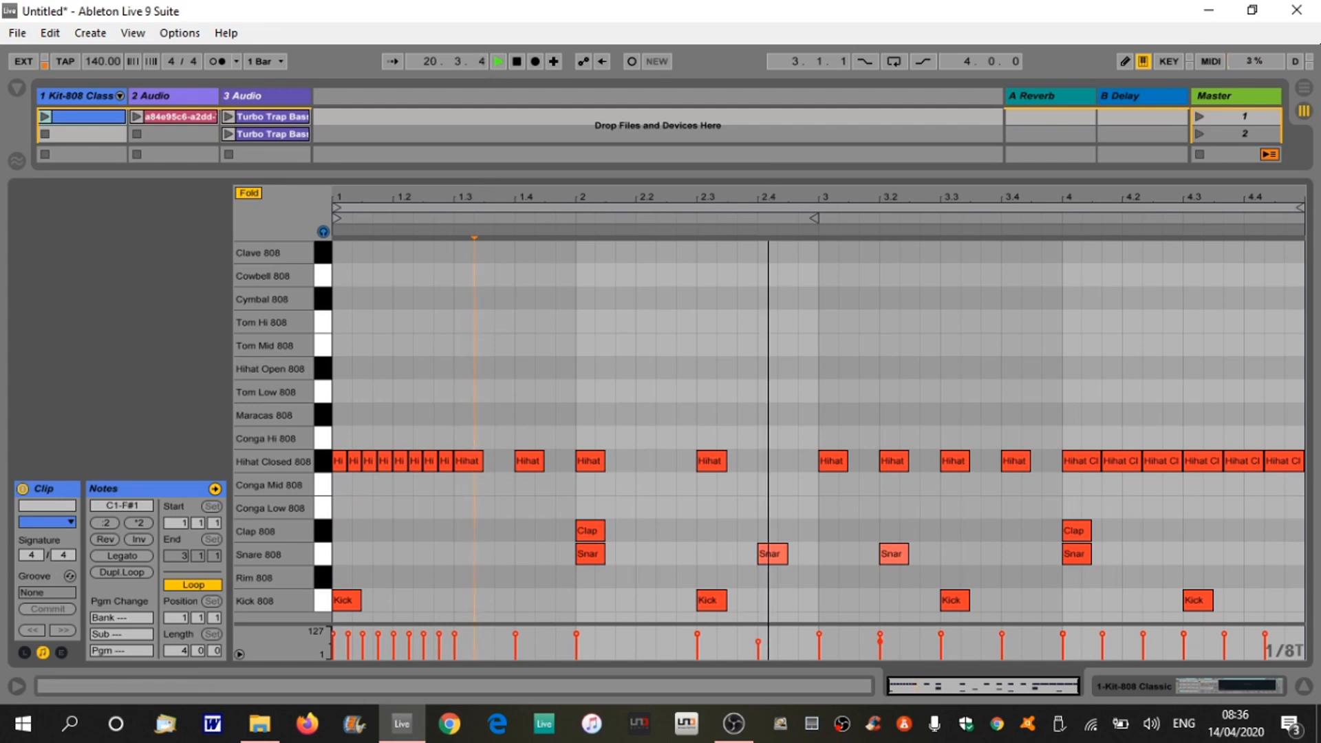
key(ctrl+z)
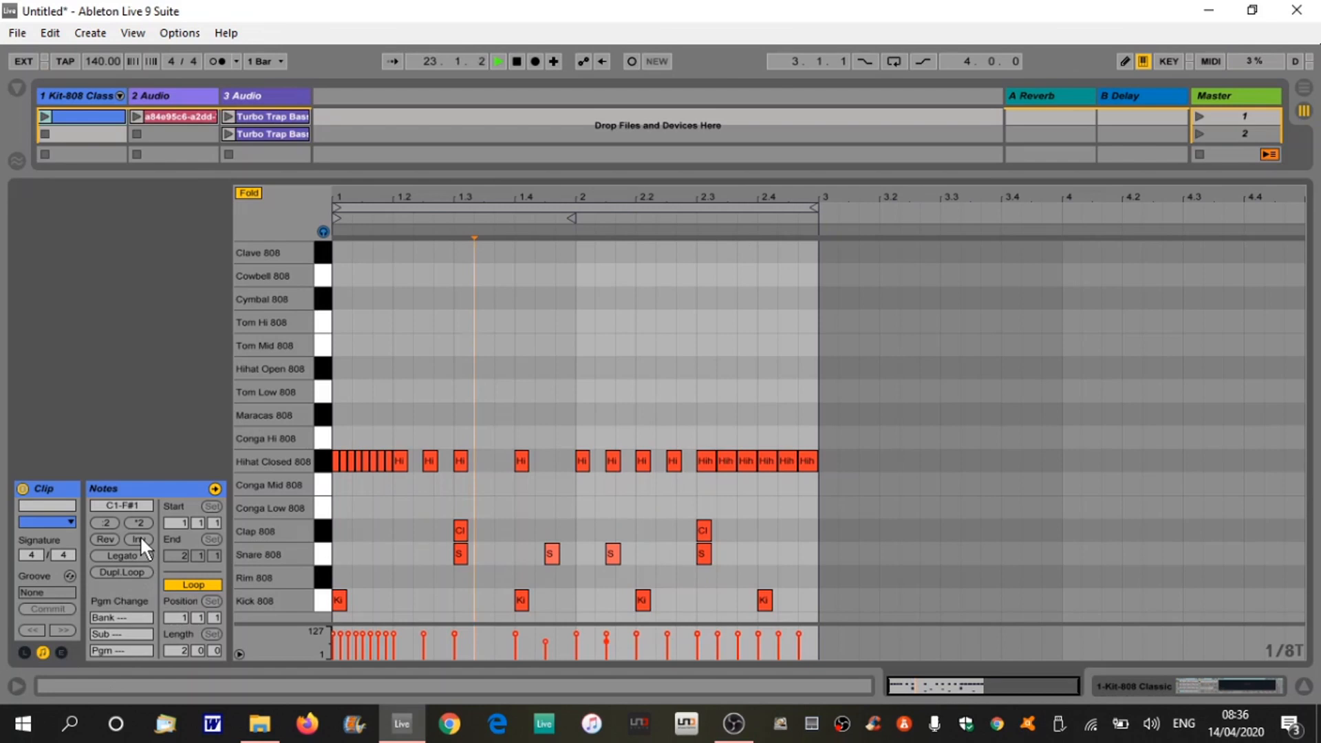
Try halving and redoubling the clip's note timing, listen to the stretched four-bar version, and undo the last doubling
click(106, 523)
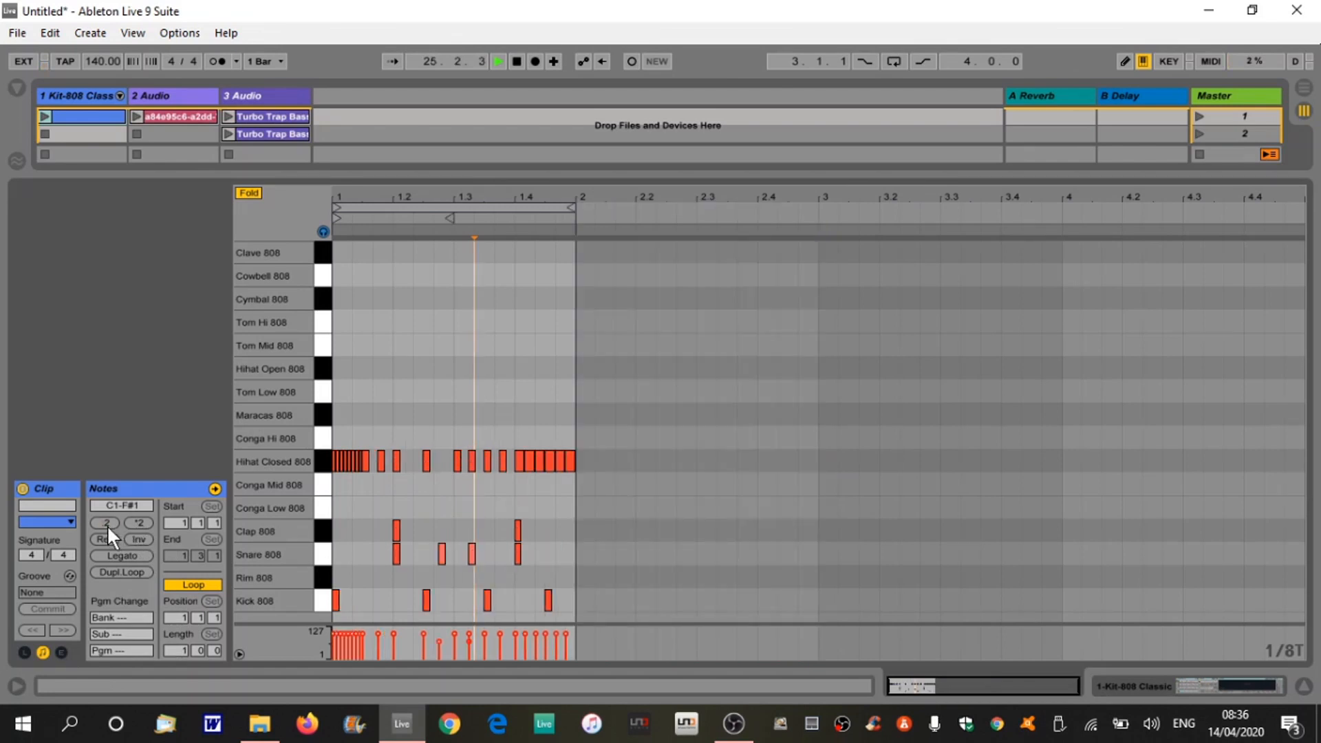
click(134, 520)
click(133, 519)
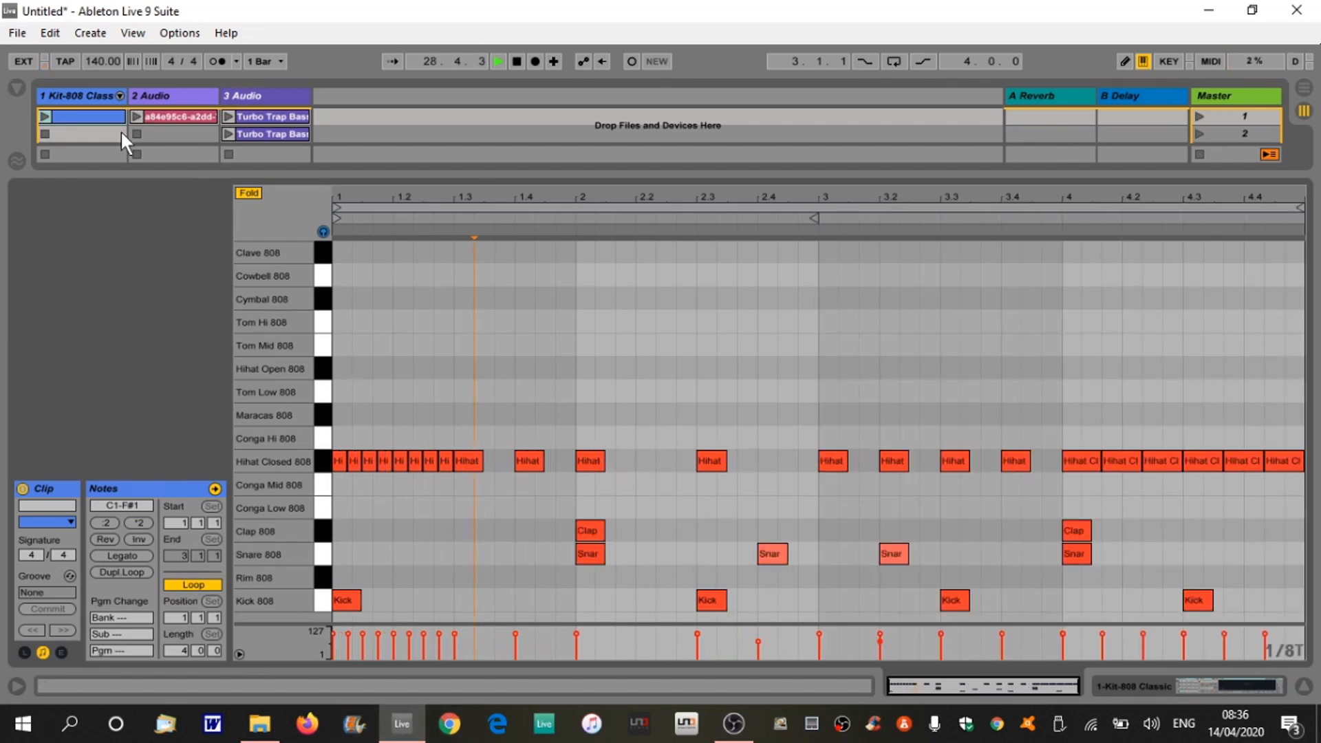
key(Return)
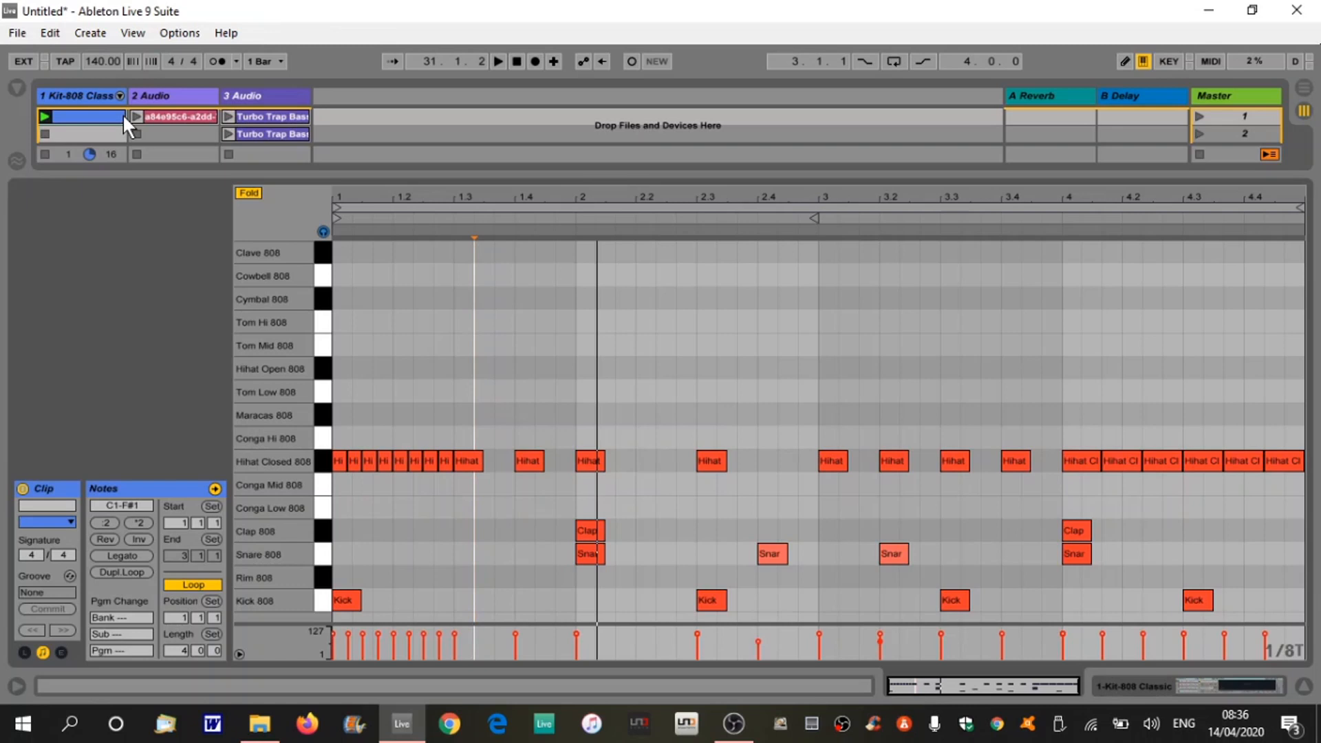
key(ctrl+z)
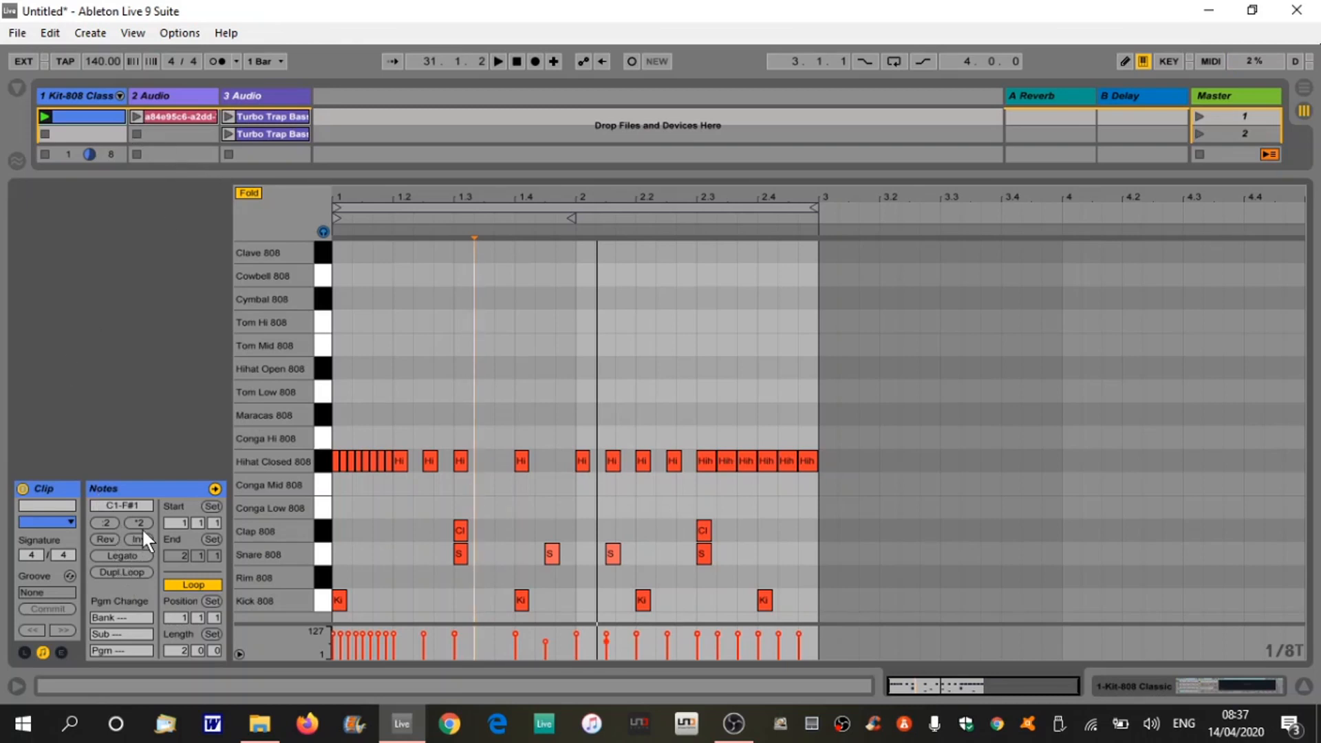
Duplicate the two-bar loop to make a four-bar clip and play the extended pattern through
click(133, 569)
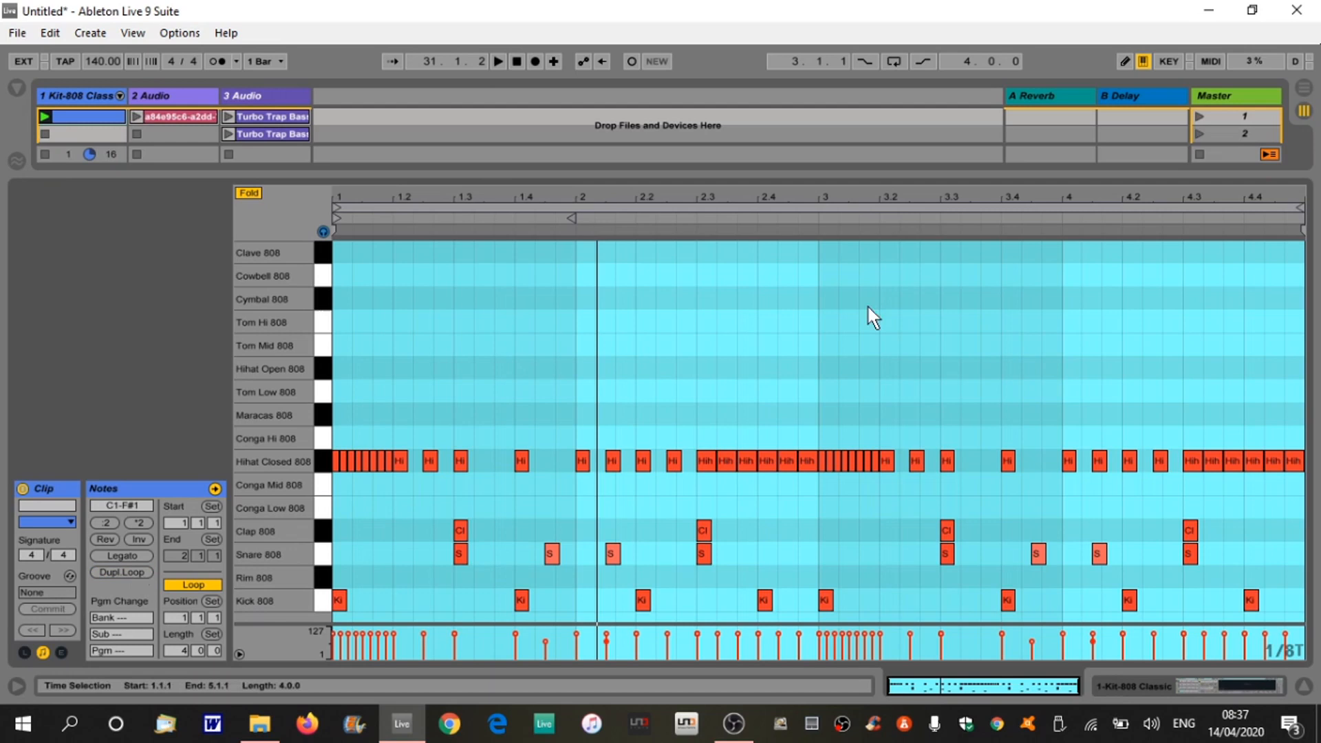
double_click(702, 530)
key(Delete)
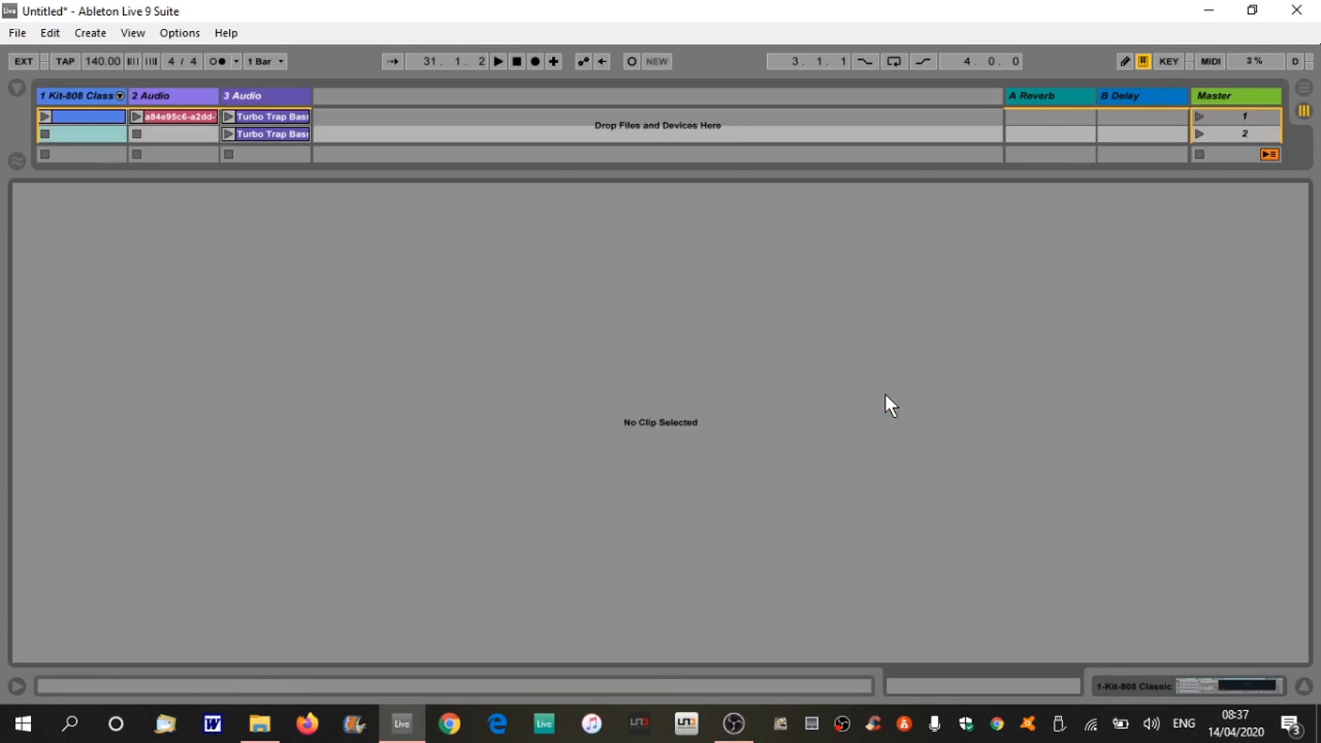
click(89, 116)
click(44, 115)
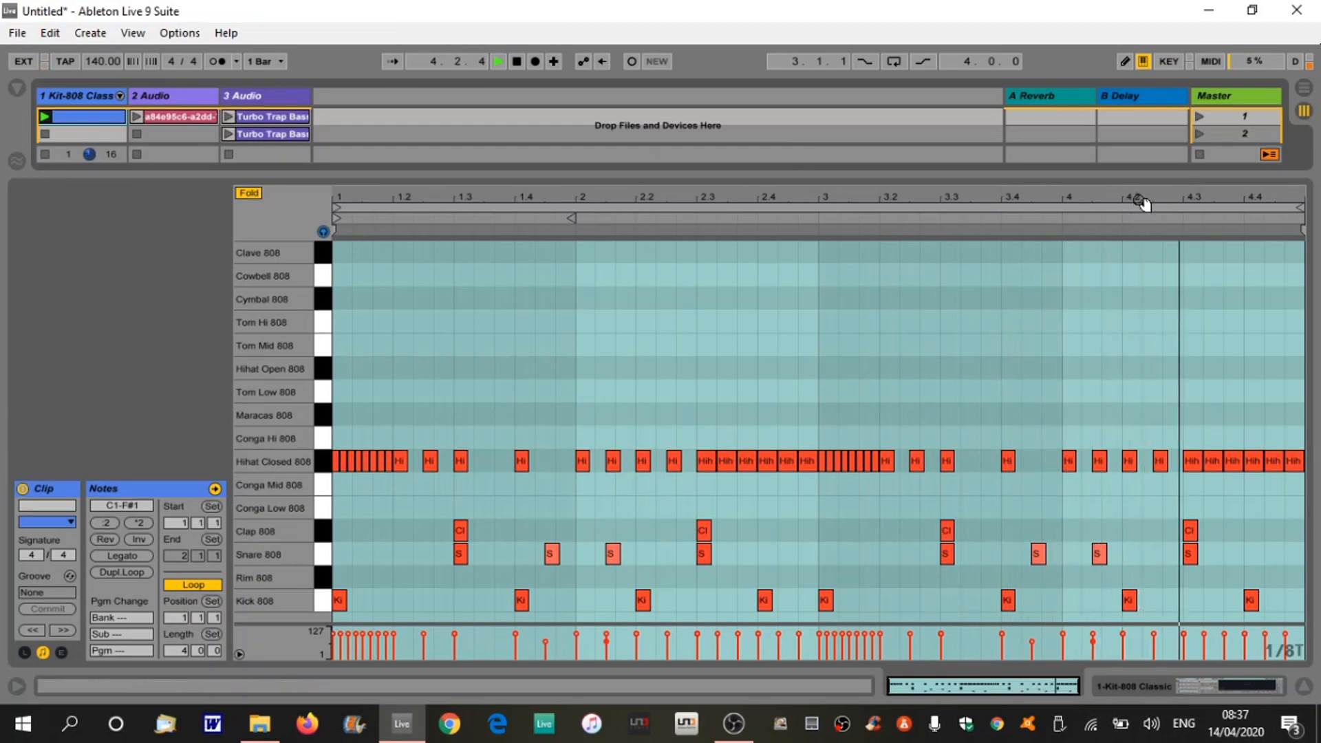
drag(1170, 197, 1029, 560)
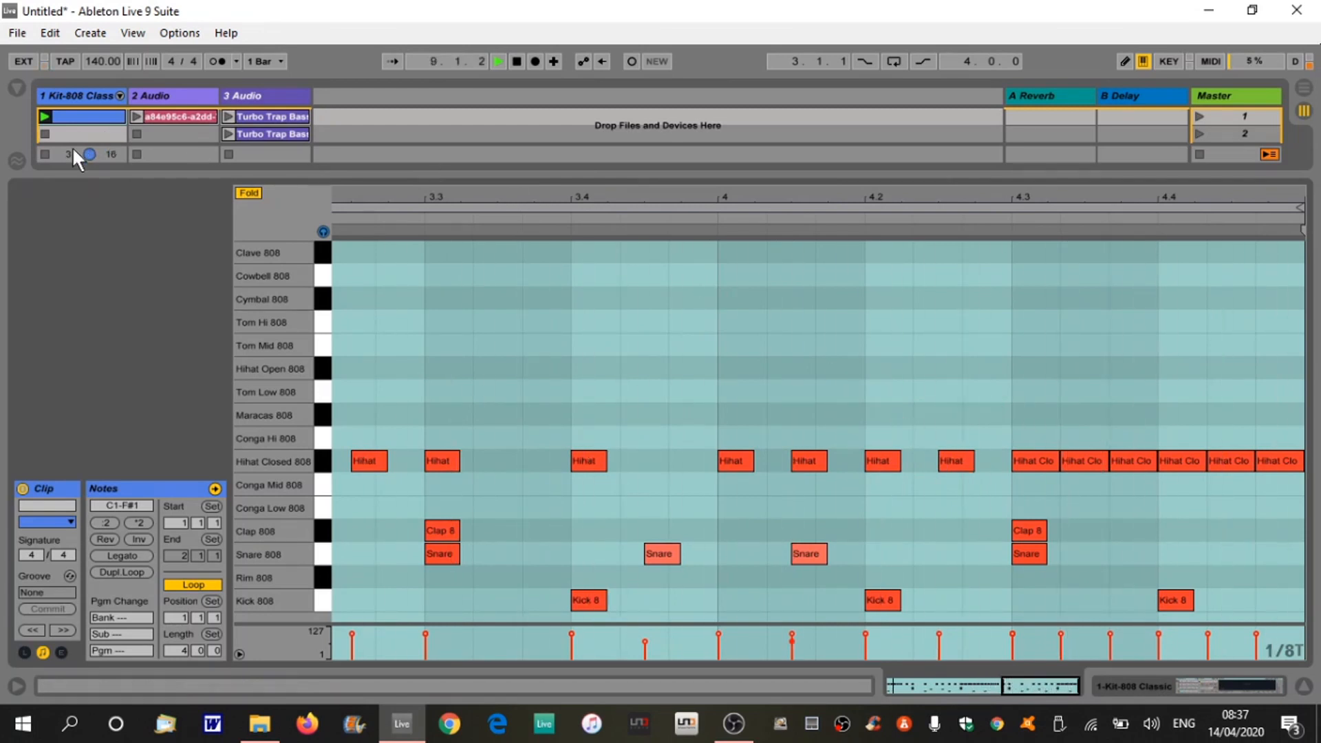
click(45, 154)
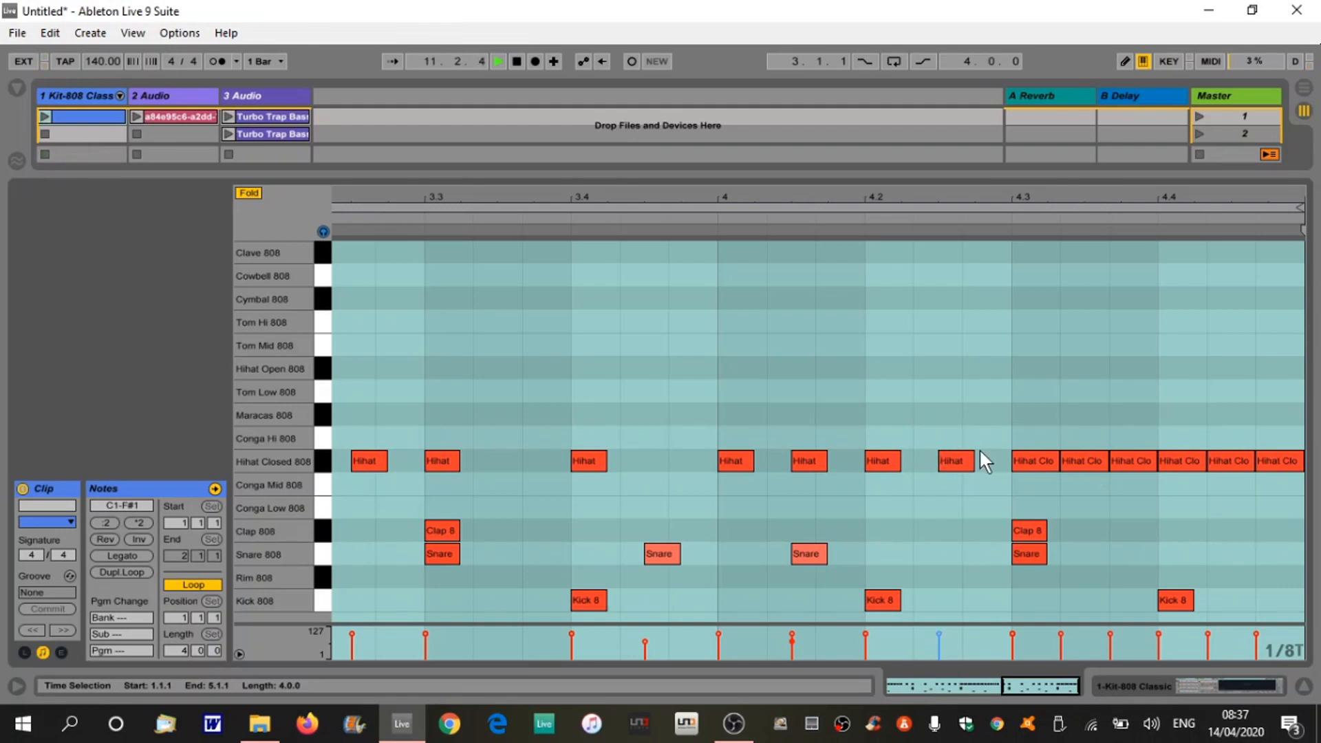
Delete the closed hi-hat notes at 4.2.1 and 4.2.3 to vary the last bar
click(1091, 458)
click(917, 458)
double_click(878, 465)
double_click(951, 459)
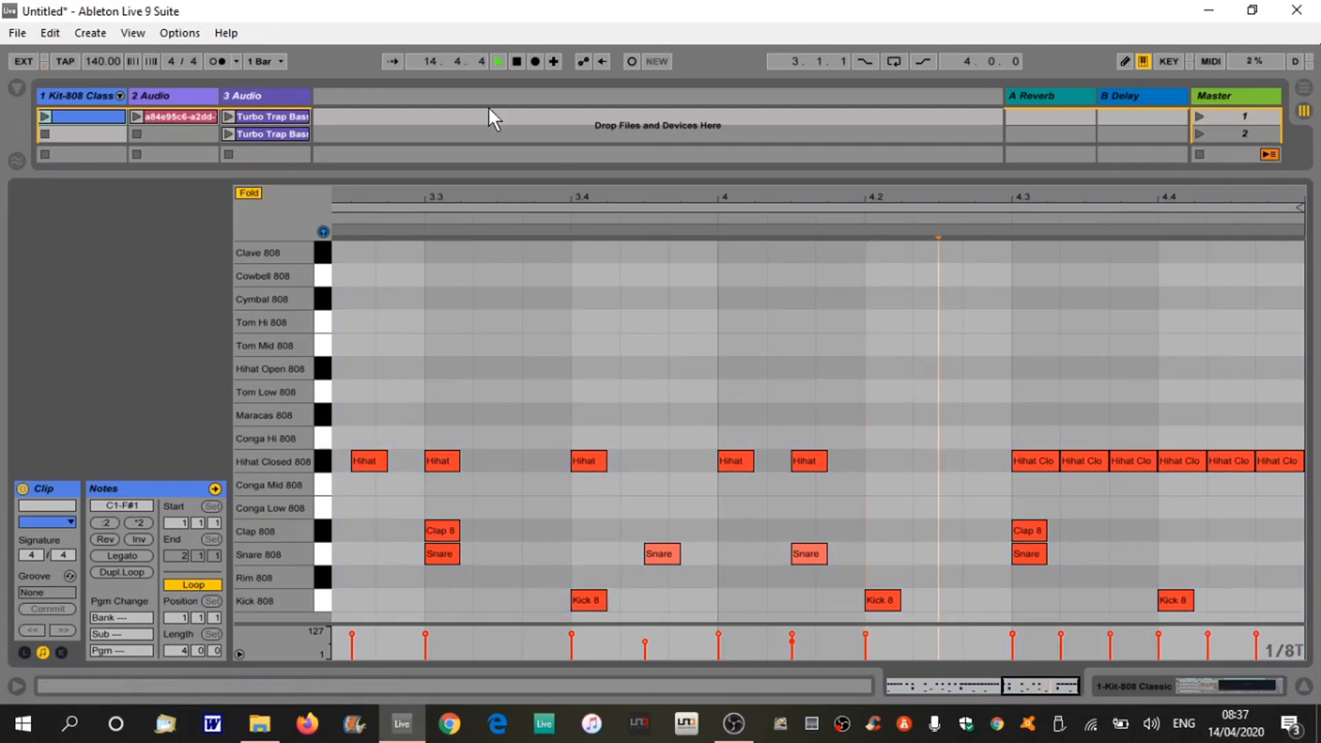
Play the drum clip, set a 1/32 triplet grid and add a six-note closed hi-hat roll from 4.2.3 up to 4.3
click(44, 117)
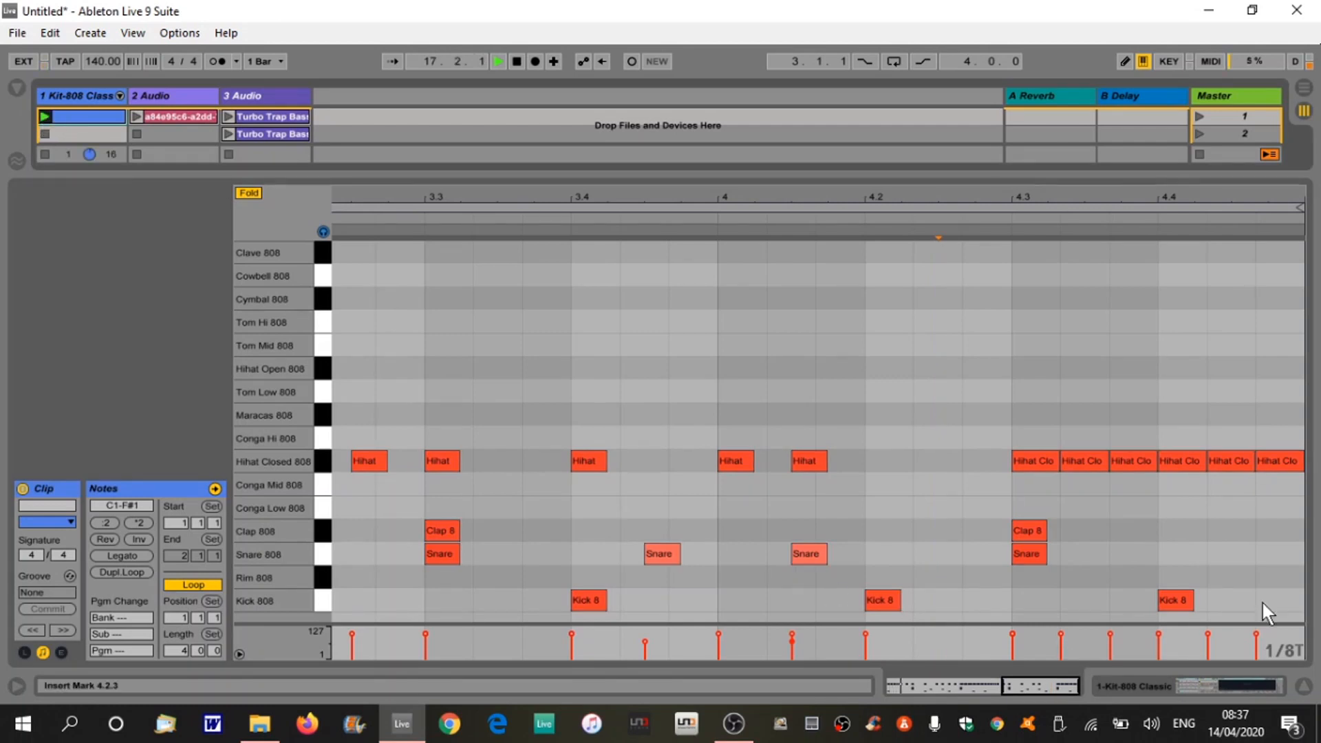
right_click(1285, 643)
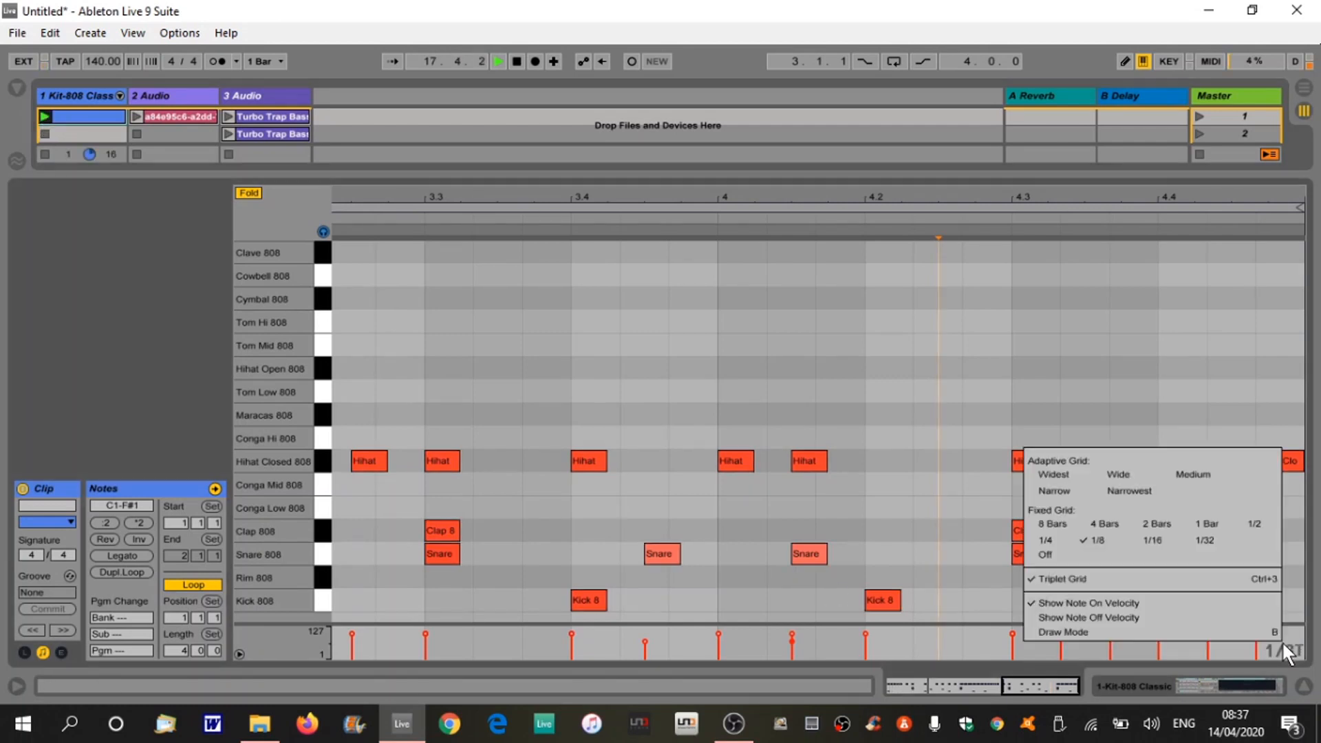
click(1205, 547)
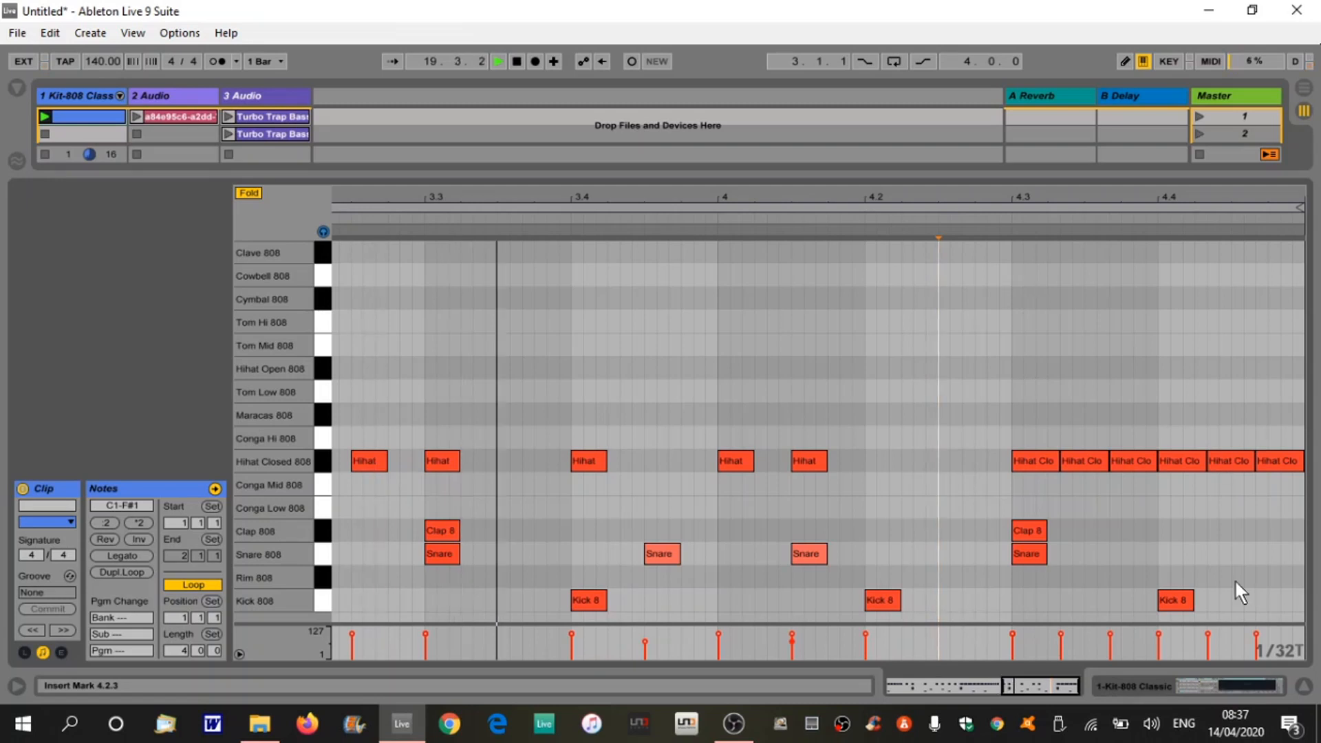
right_click(1290, 647)
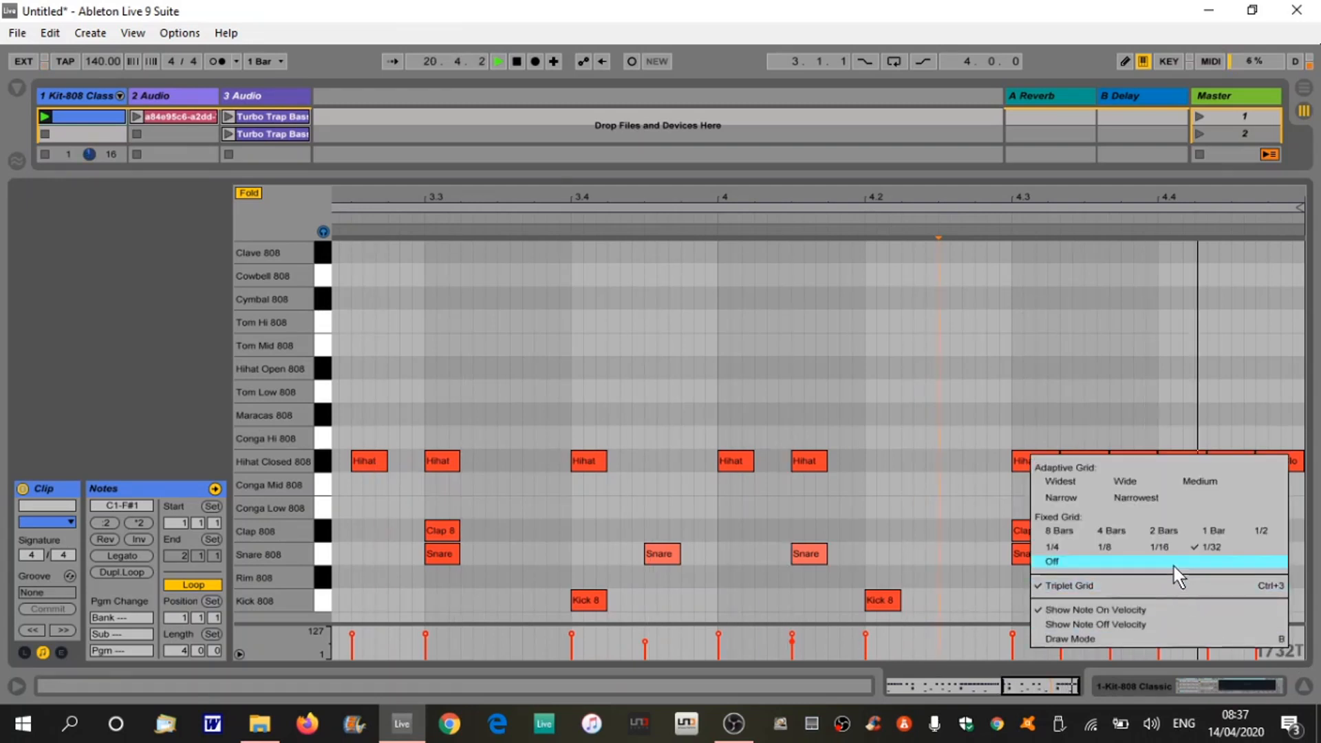
key(Escape)
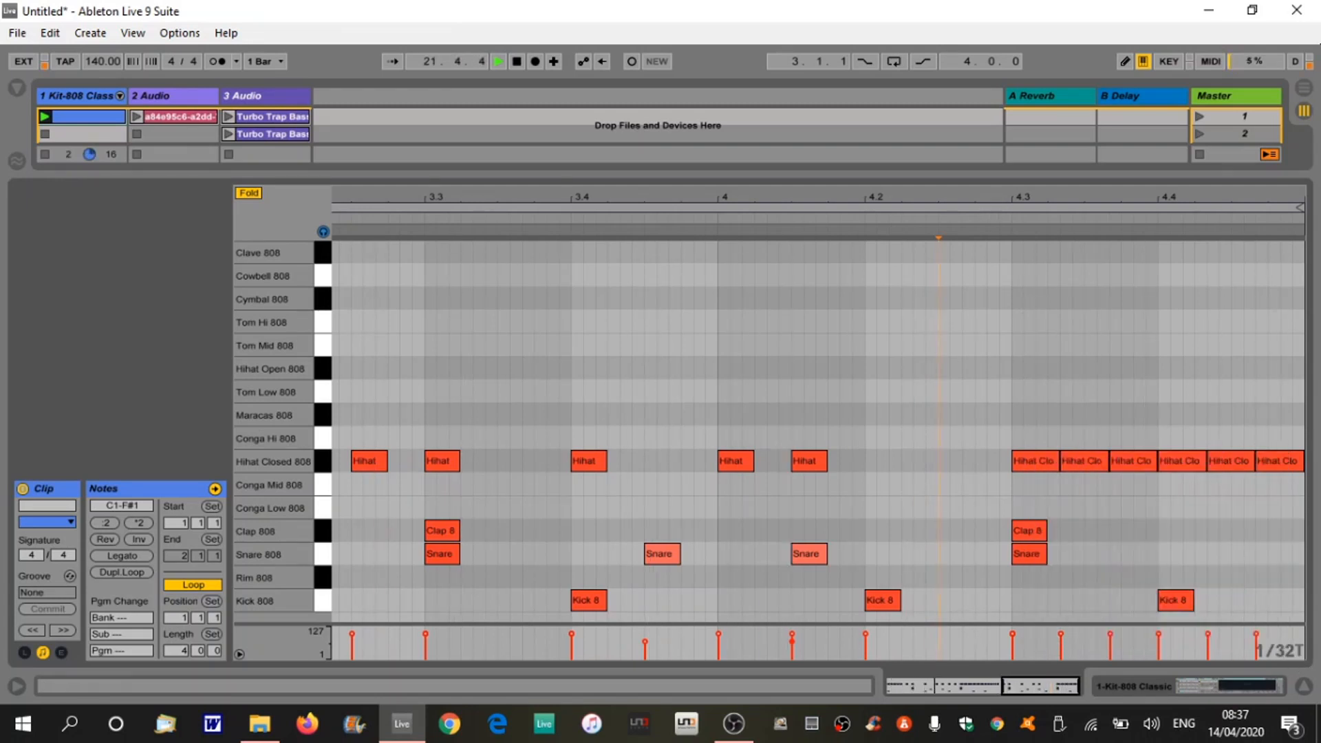
drag(995, 204, 973, 292)
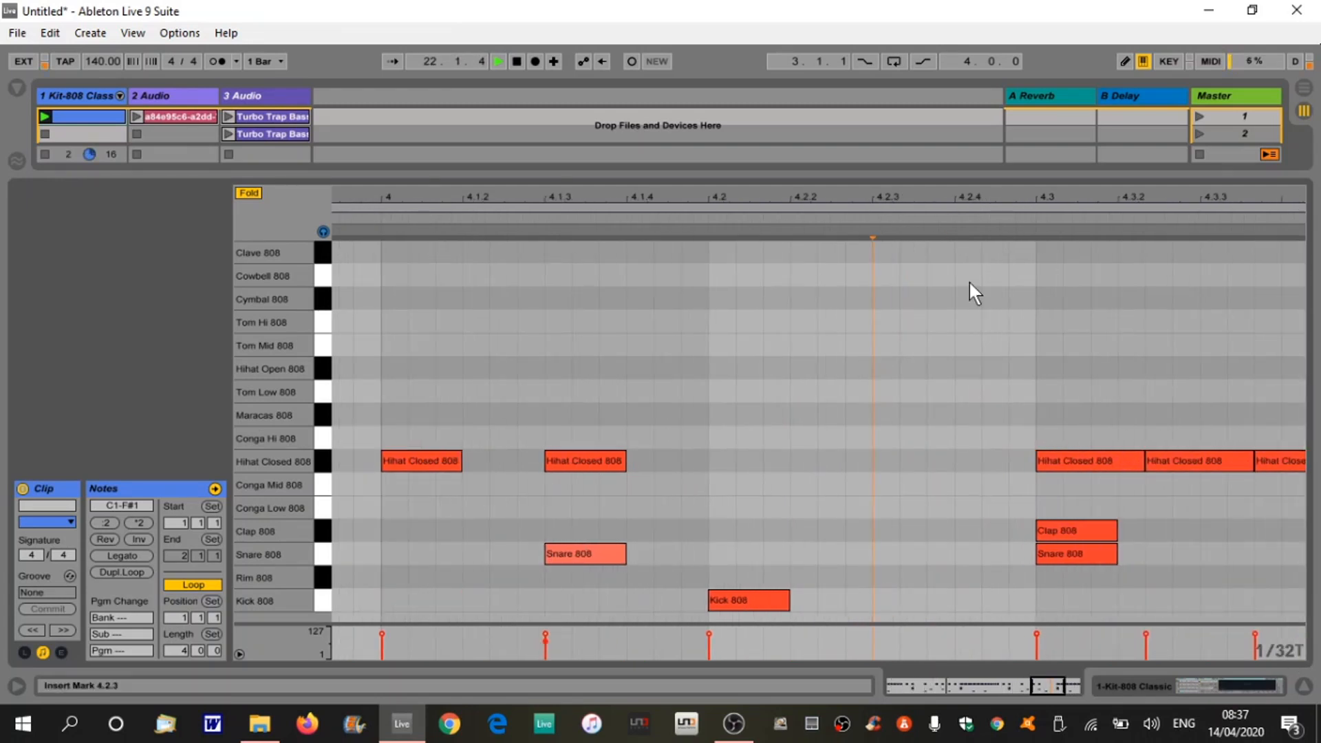
double_click(890, 464)
key(ctrl+d)
key(ctrl+d)
key(ctrl+d)
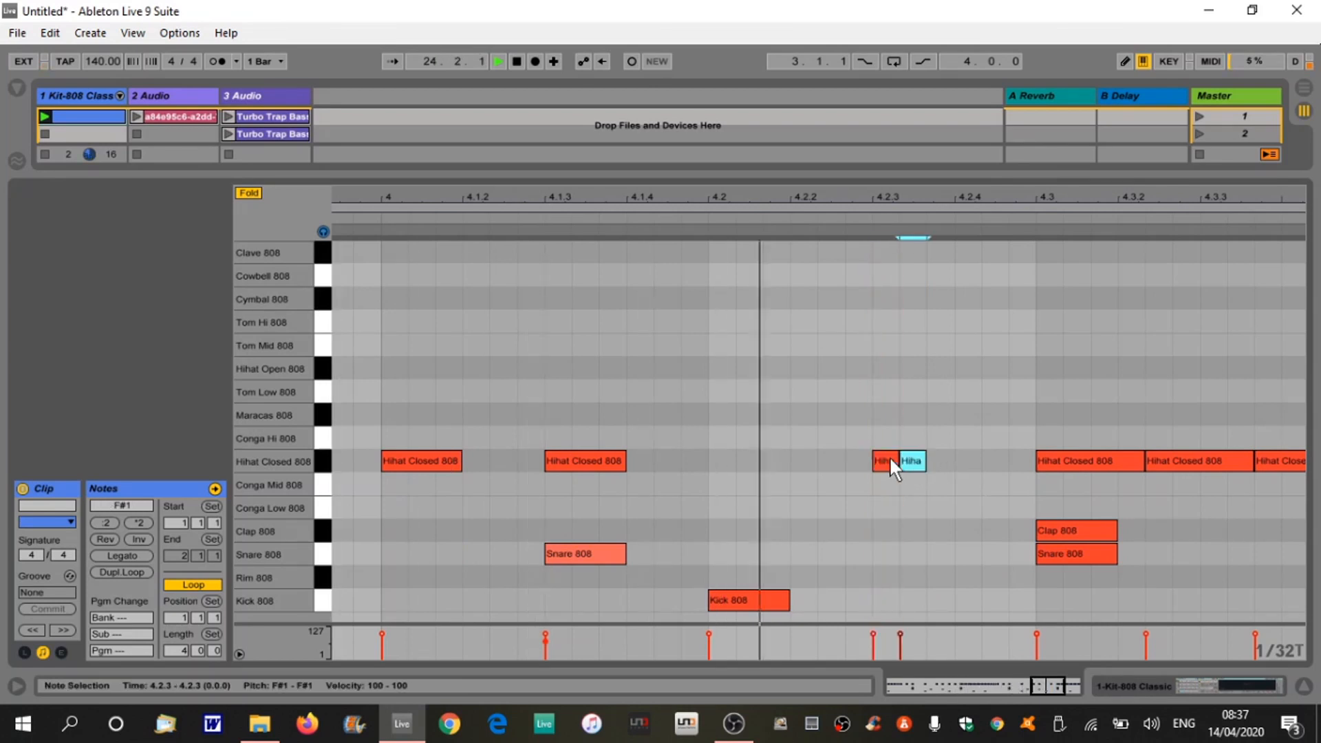
key(ctrl+d)
key(ctrl+d)
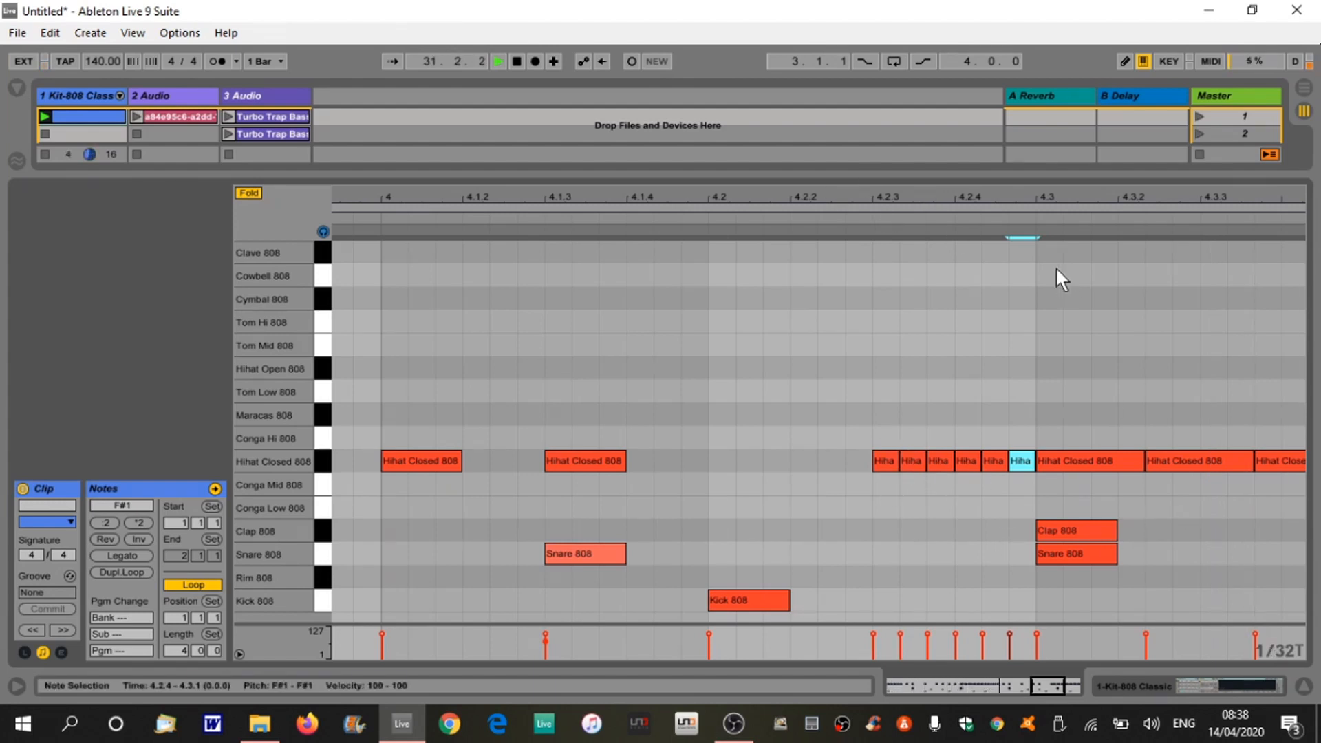
Turn off the triplet grid while keeping the fixed 1/32 resolution
drag(1053, 195, 1100, 117)
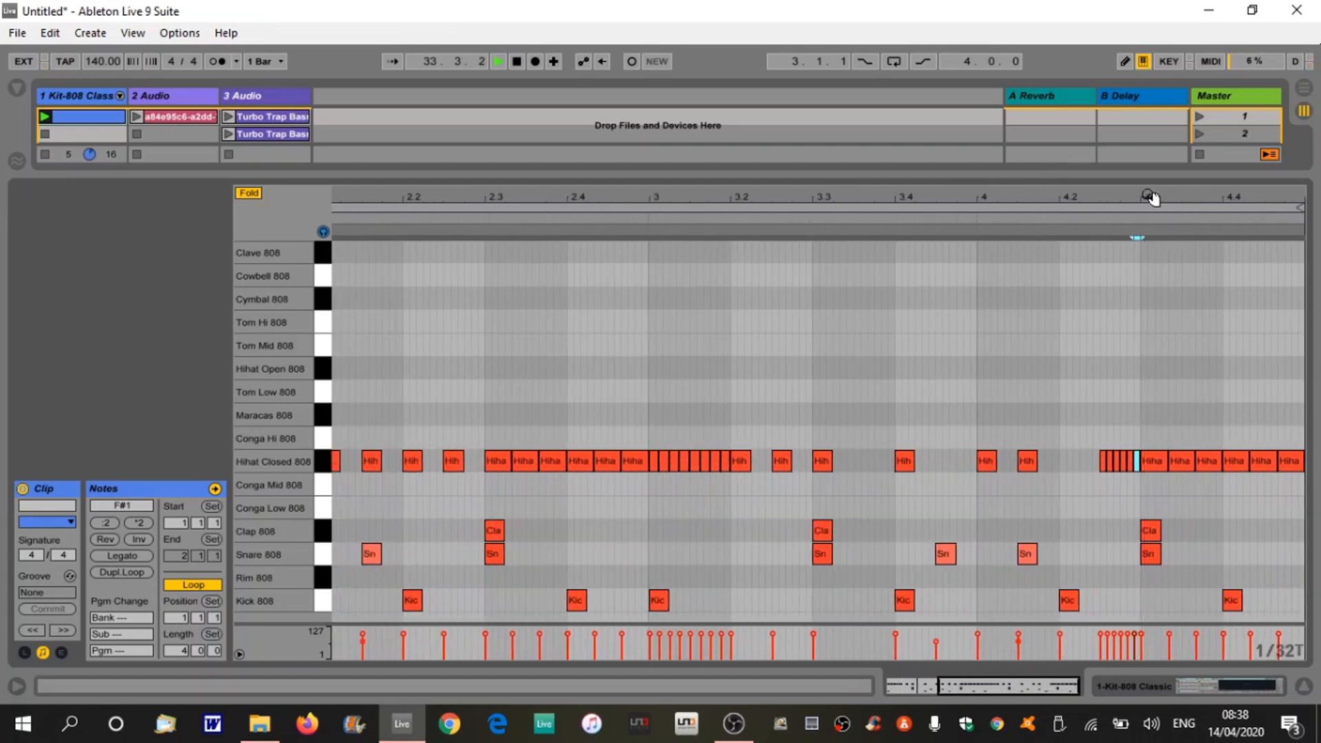
right_click(1290, 653)
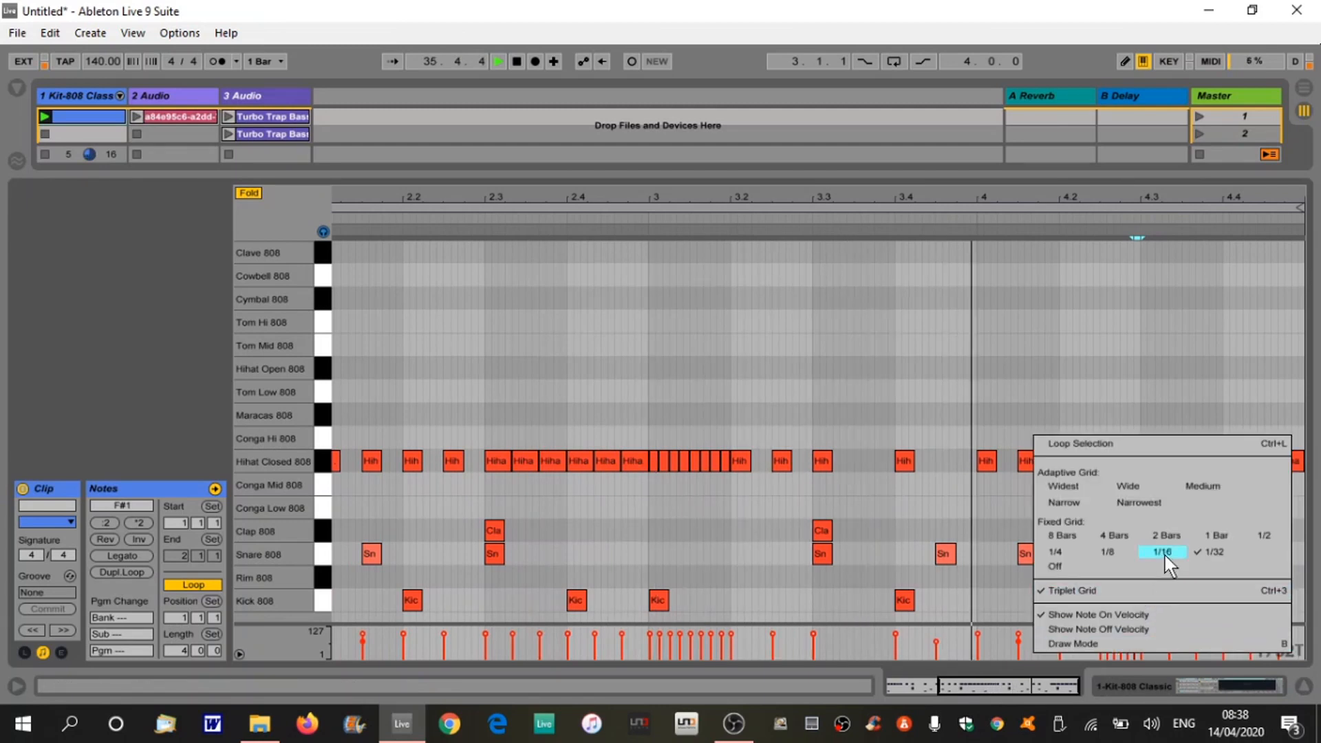
click(1103, 592)
drag(1008, 196, 1080, 189)
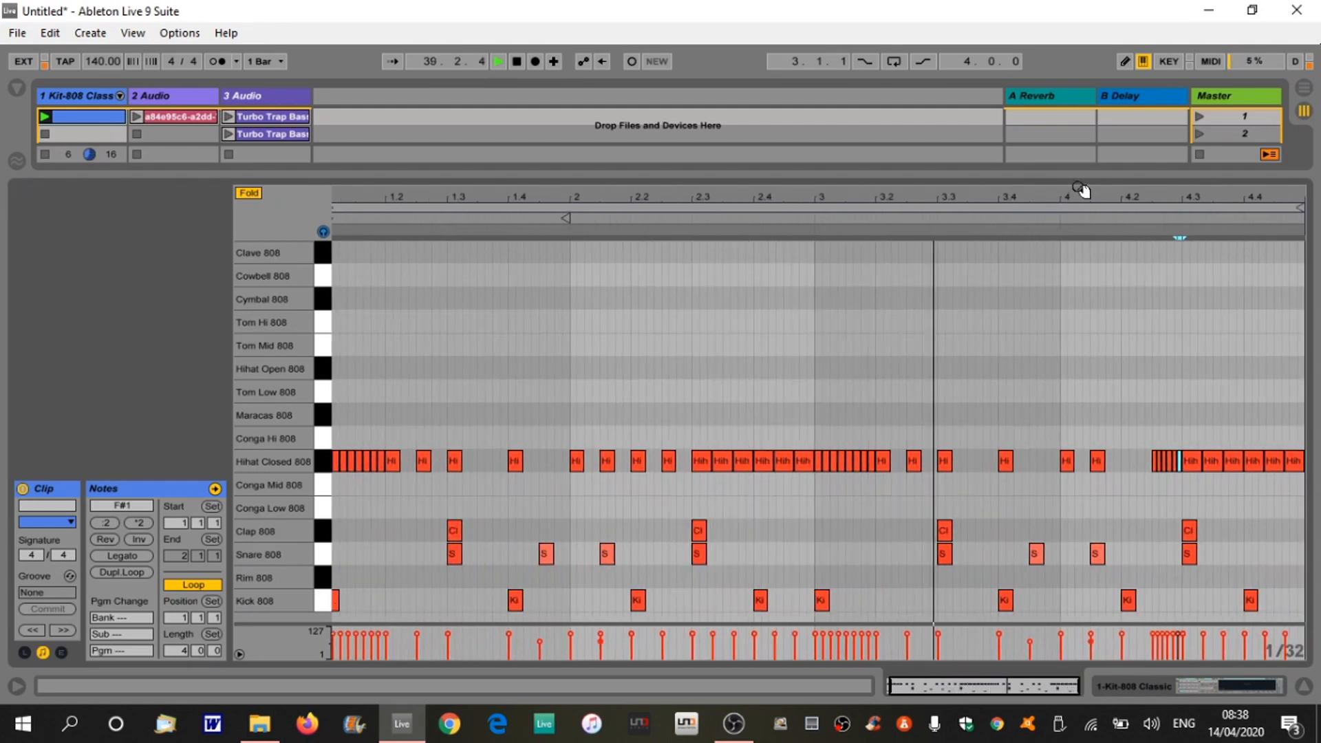
Play the Turbo Trap Bass 02 loop with the drums, lower the bass track to about -5.3 dB and raise the drum track's volume
click(228, 133)
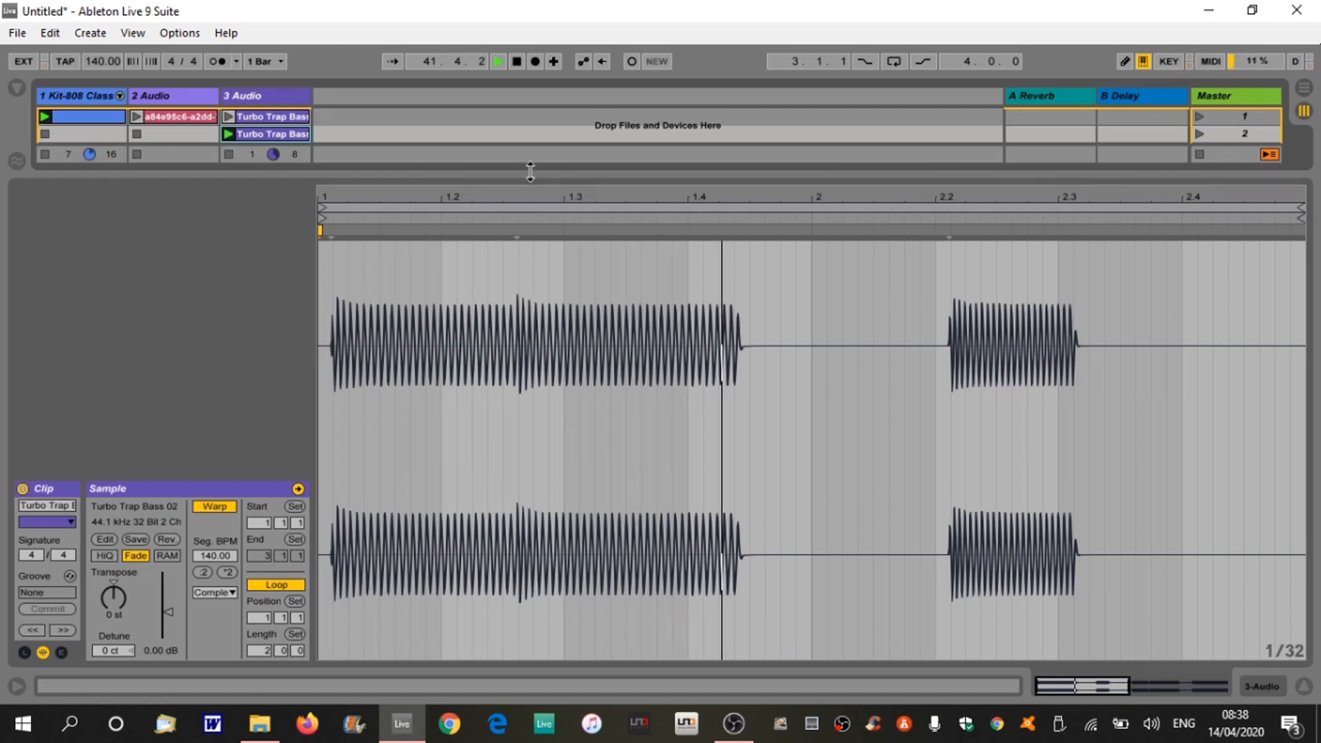
drag(530, 170, 517, 383)
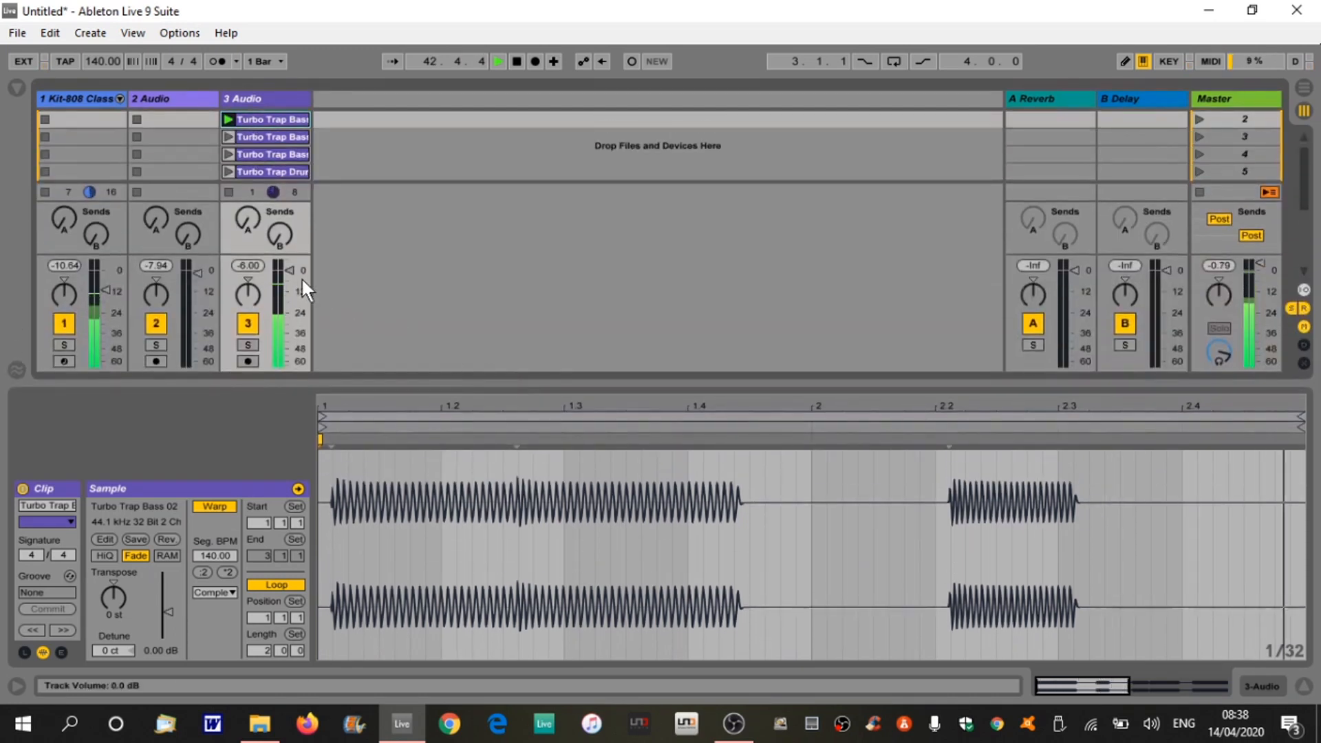
drag(290, 270, 290, 279)
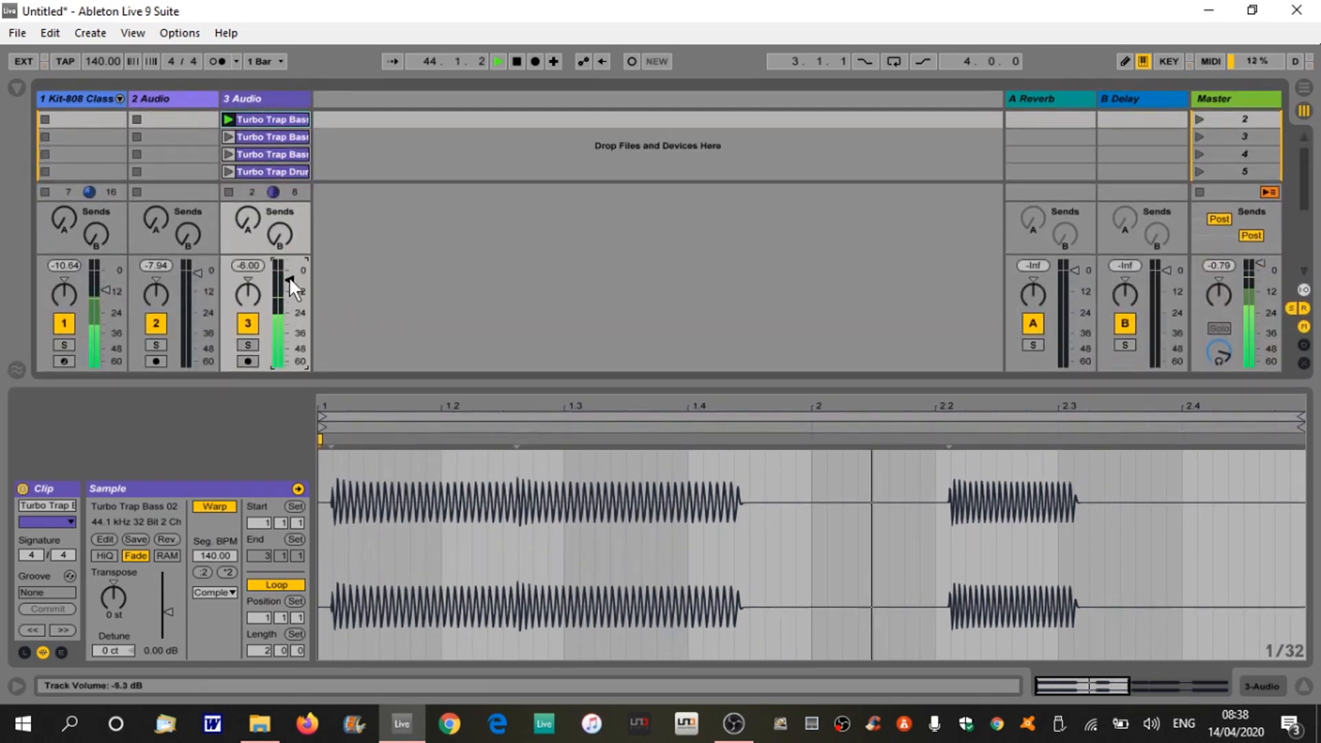
drag(103, 287, 105, 275)
Audition the Turbo Trap Bass loops in scenes 4 and 3 against the drums, and stop the bass track
click(228, 154)
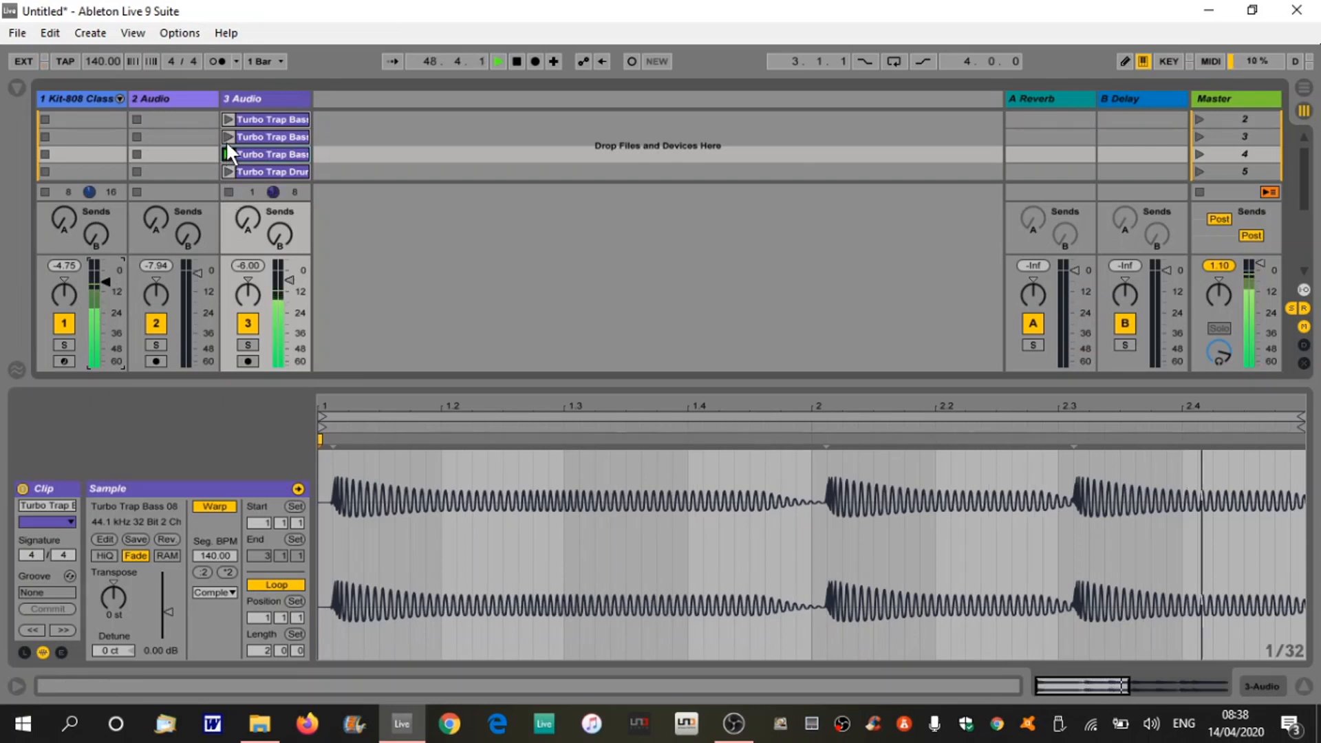
click(227, 140)
click(231, 190)
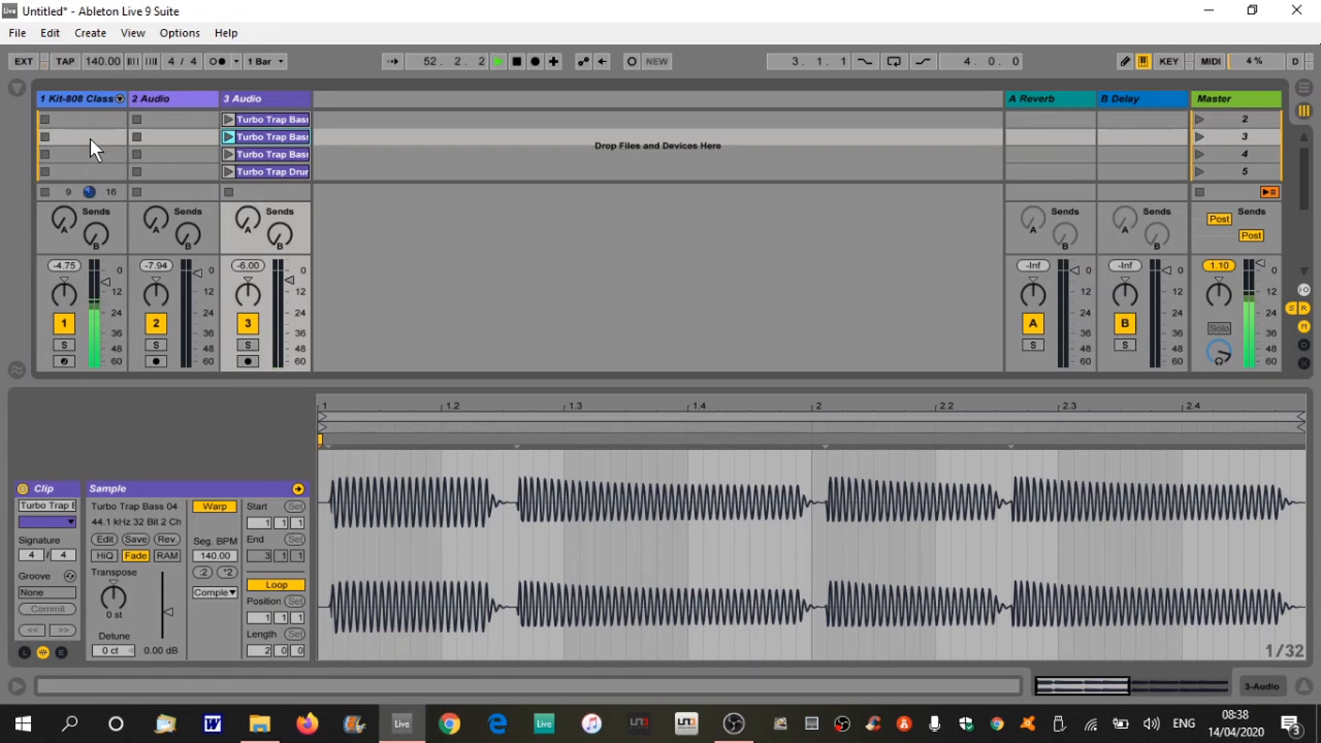
Reopen the drum clip, set the grid to straight 1/8 and delete the five closed hi-hat notes following the one at 4.3
scroll(86, 135, up, 1)
click(82, 119)
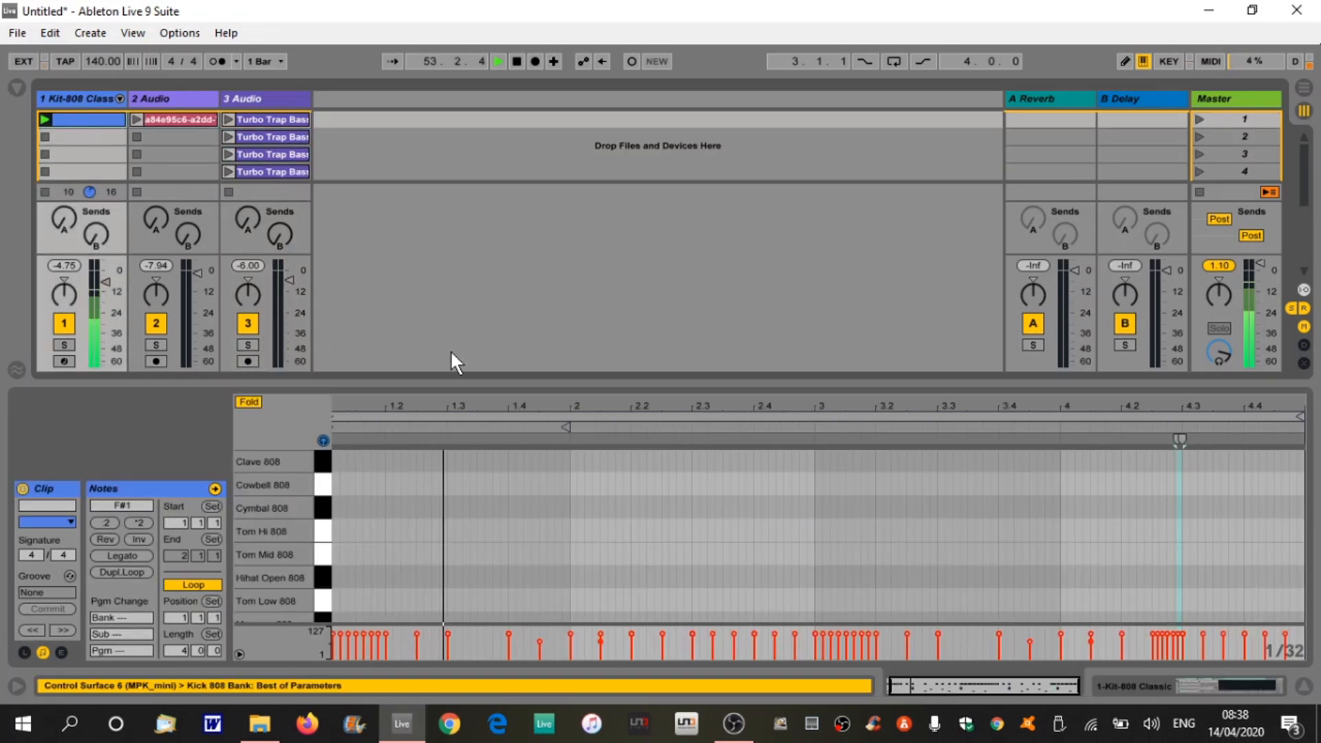
drag(528, 385, 499, 141)
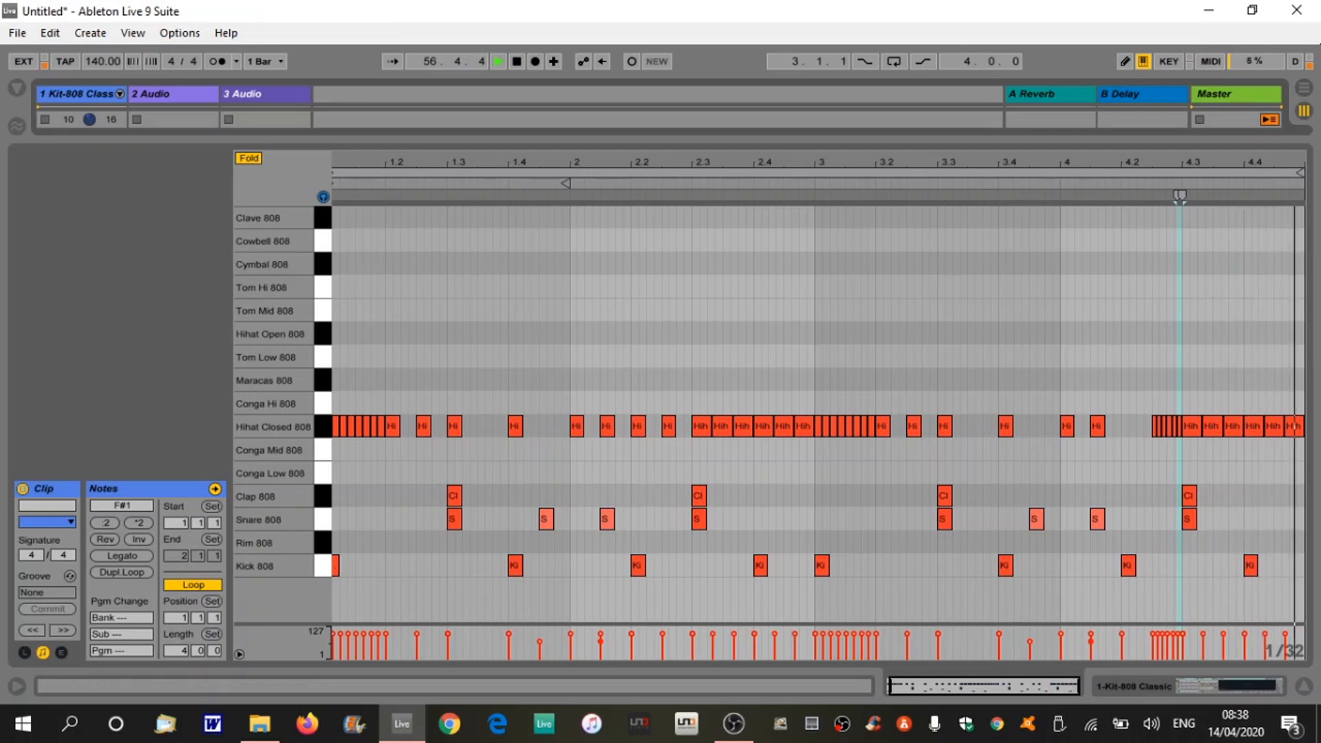
right_click(1298, 642)
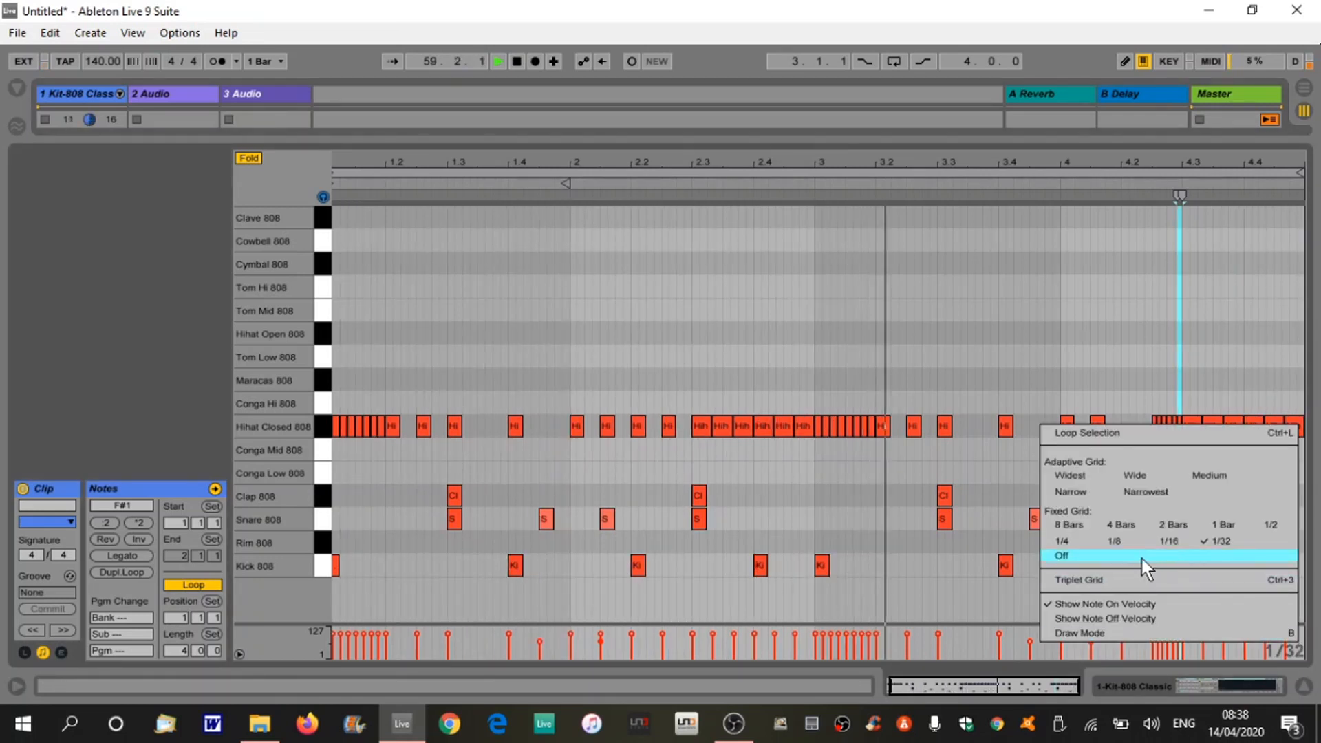
click(1115, 541)
double_click(1212, 425)
double_click(1231, 426)
click(1251, 428)
double_click(1251, 428)
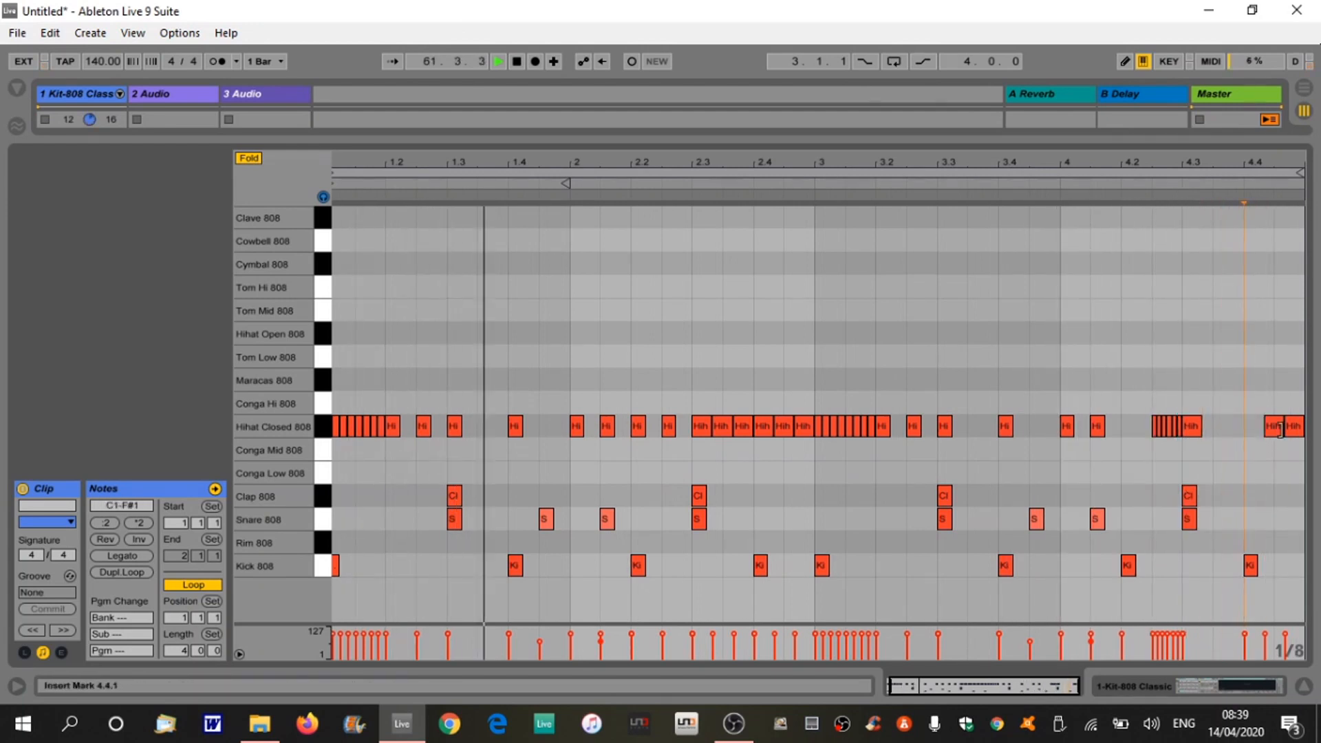
double_click(1274, 428)
double_click(1293, 426)
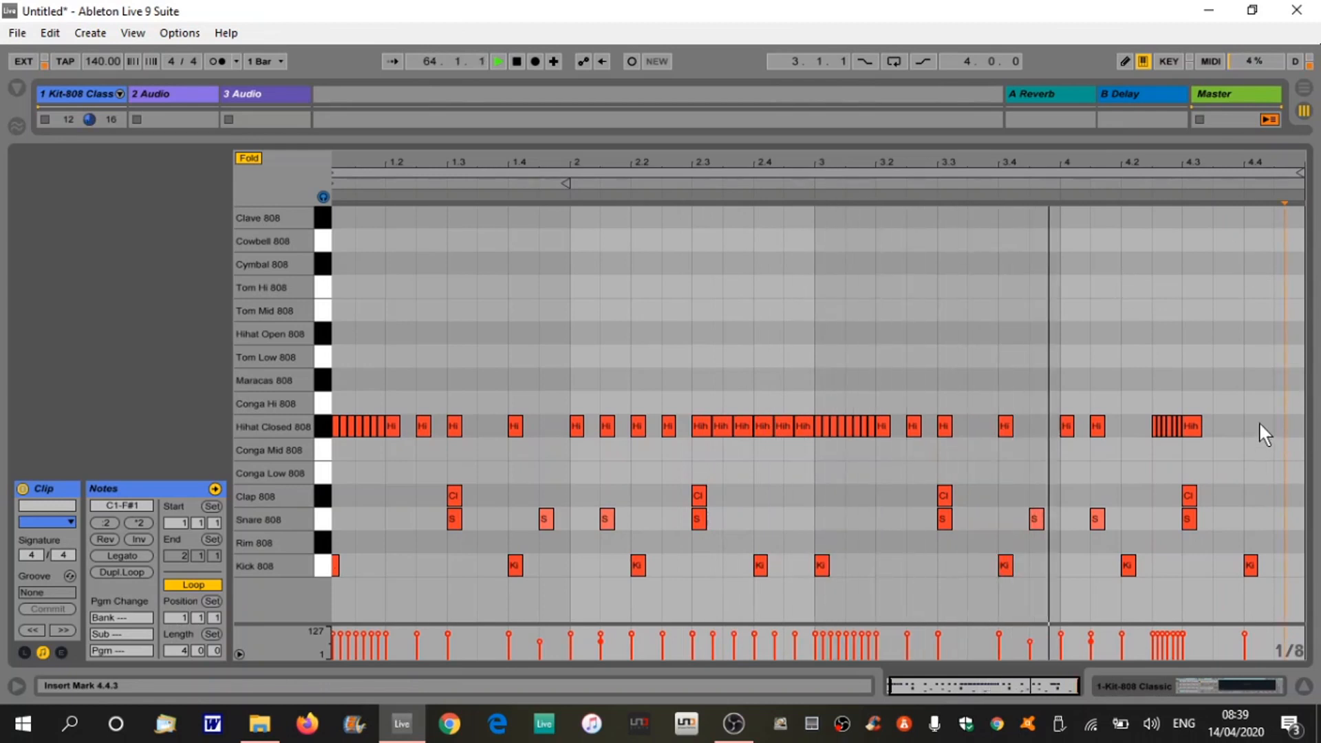
Add an open hi-hat note at 4.4, listen to the pattern and stop the drum track
double_click(1261, 335)
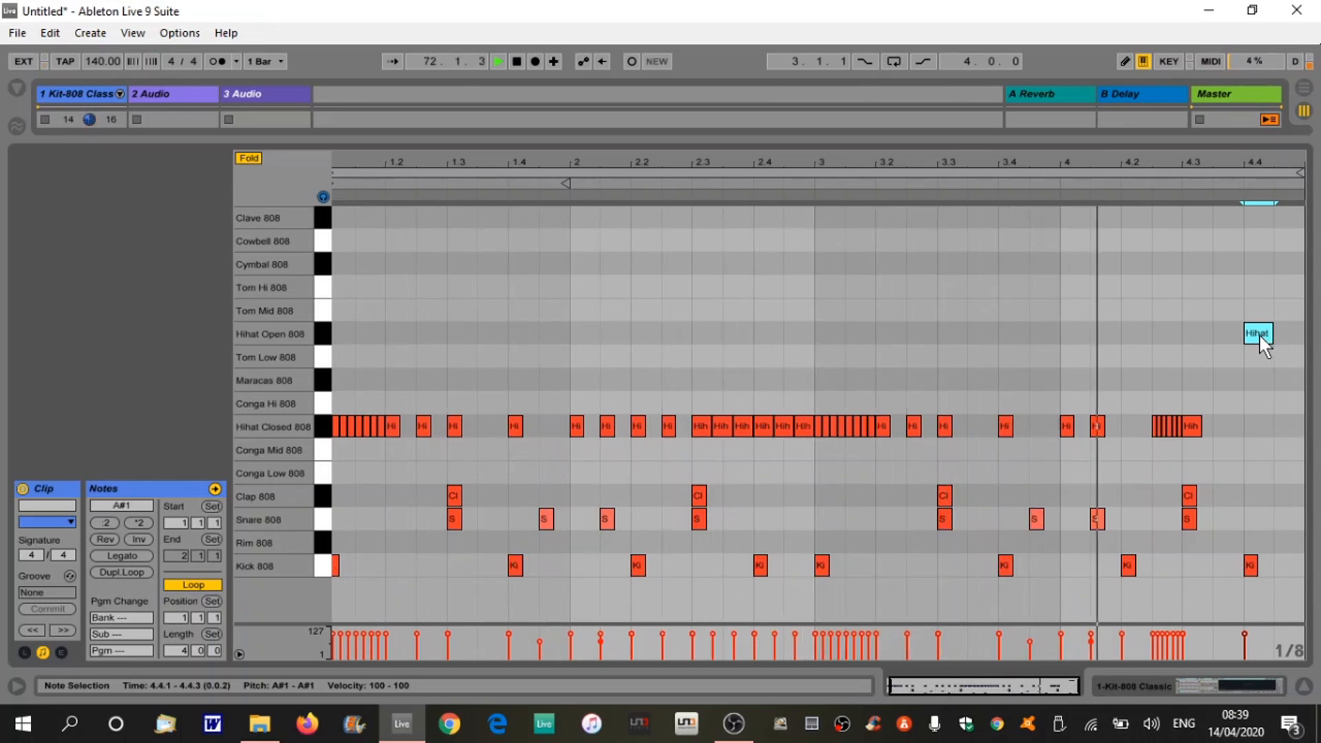
click(44, 119)
click(51, 118)
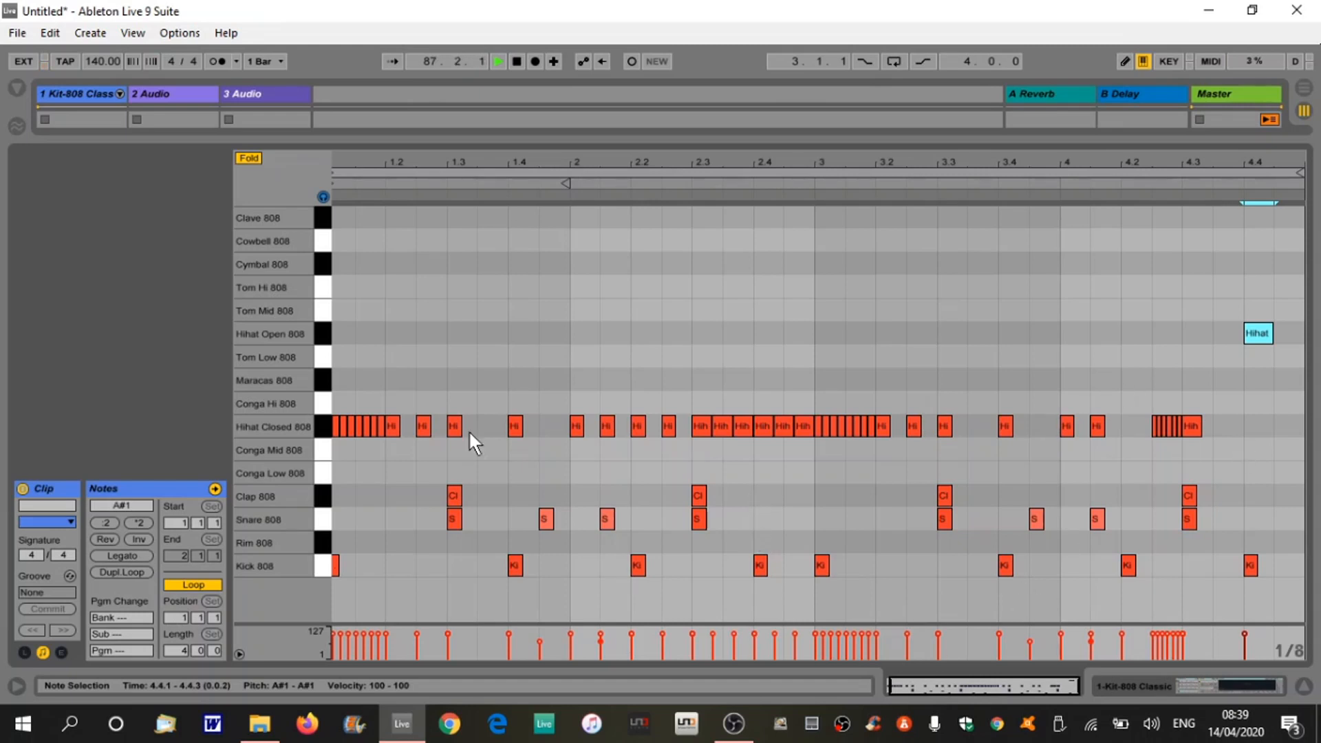
Hide the clip editor to show the whole session grid and play the reference audio clip on the 2 Audio track
drag(537, 165, 543, 165)
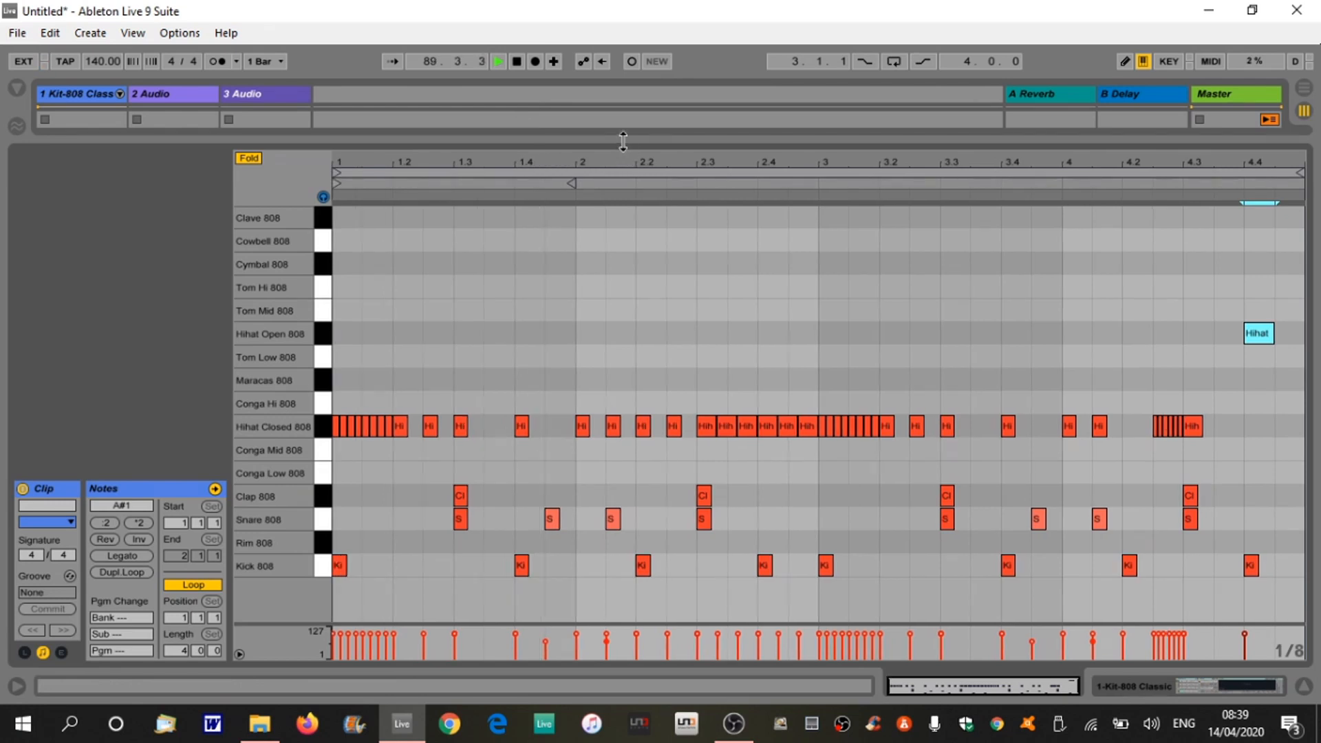
drag(624, 168, 636, 472)
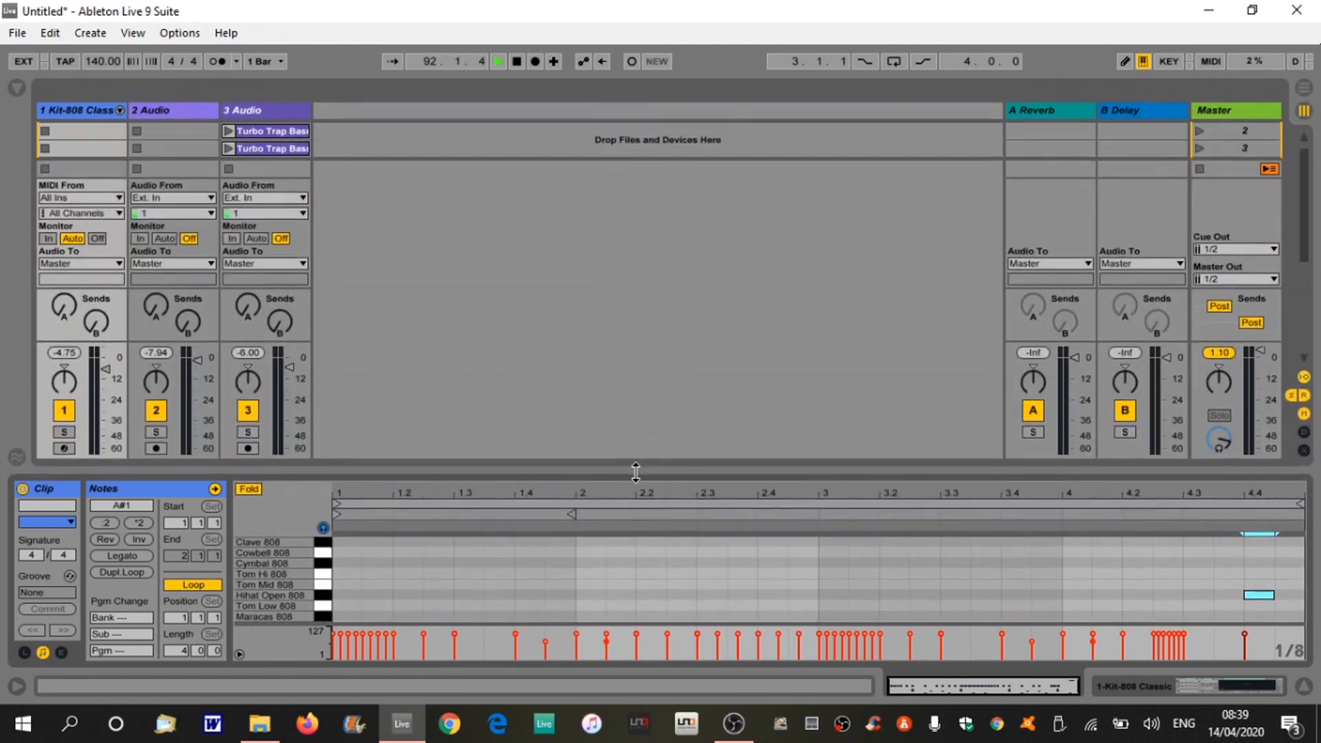
click(1302, 686)
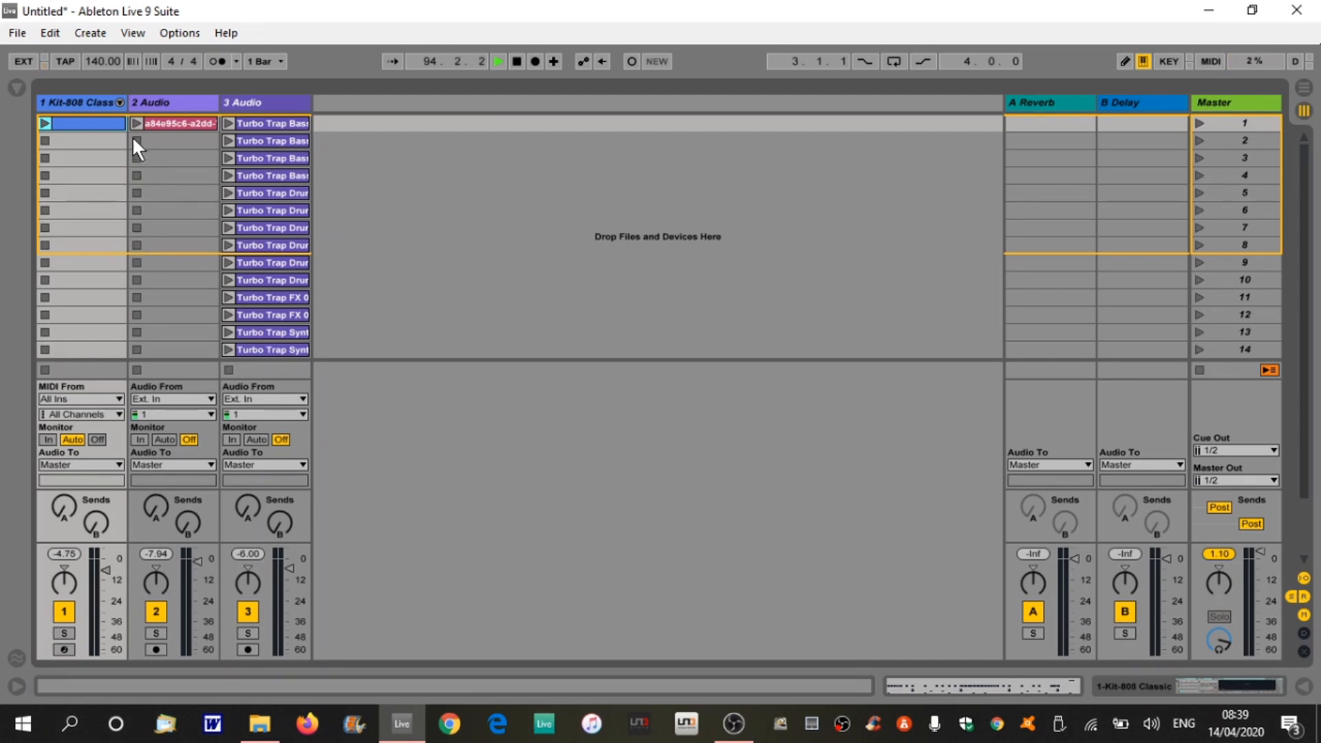
click(135, 123)
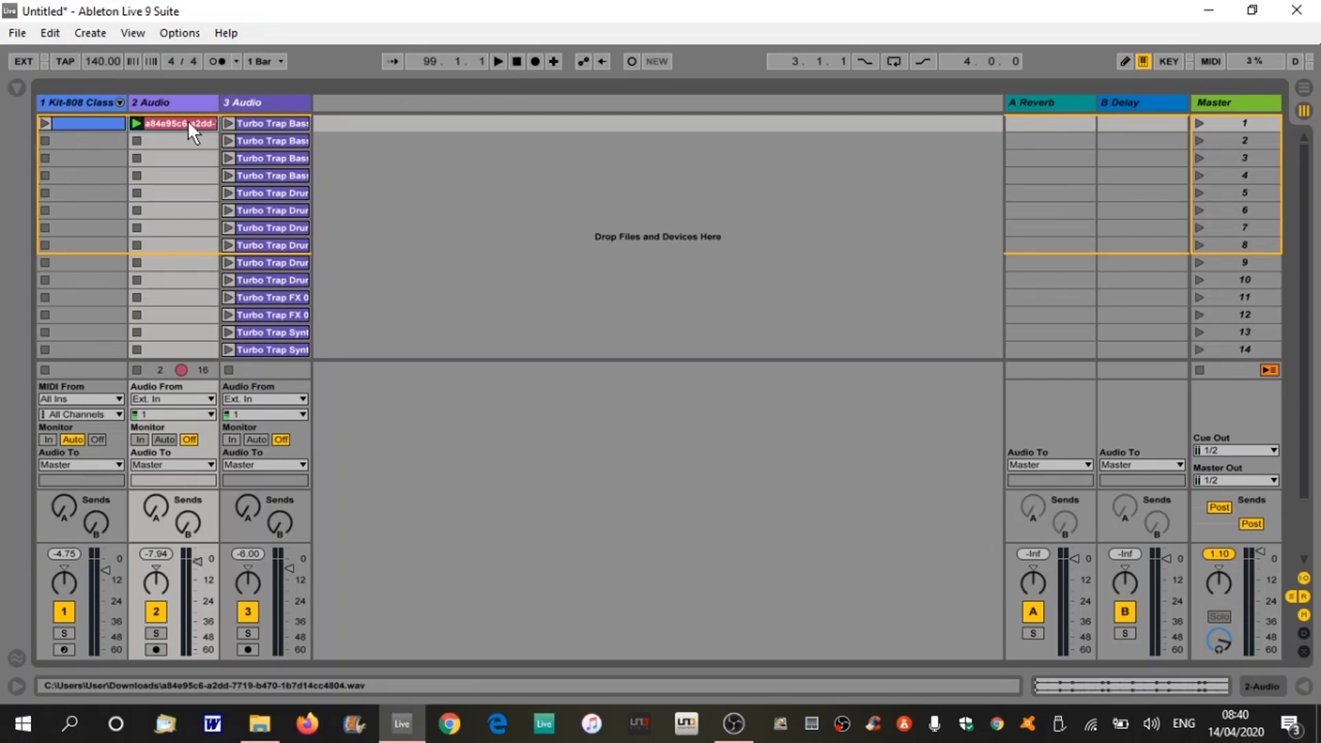
Create an empty MIDI clip in scene 2 of the 808 kit track, replay the reference audio and set the new clip's loop length to 2 bars
double_click(80, 138)
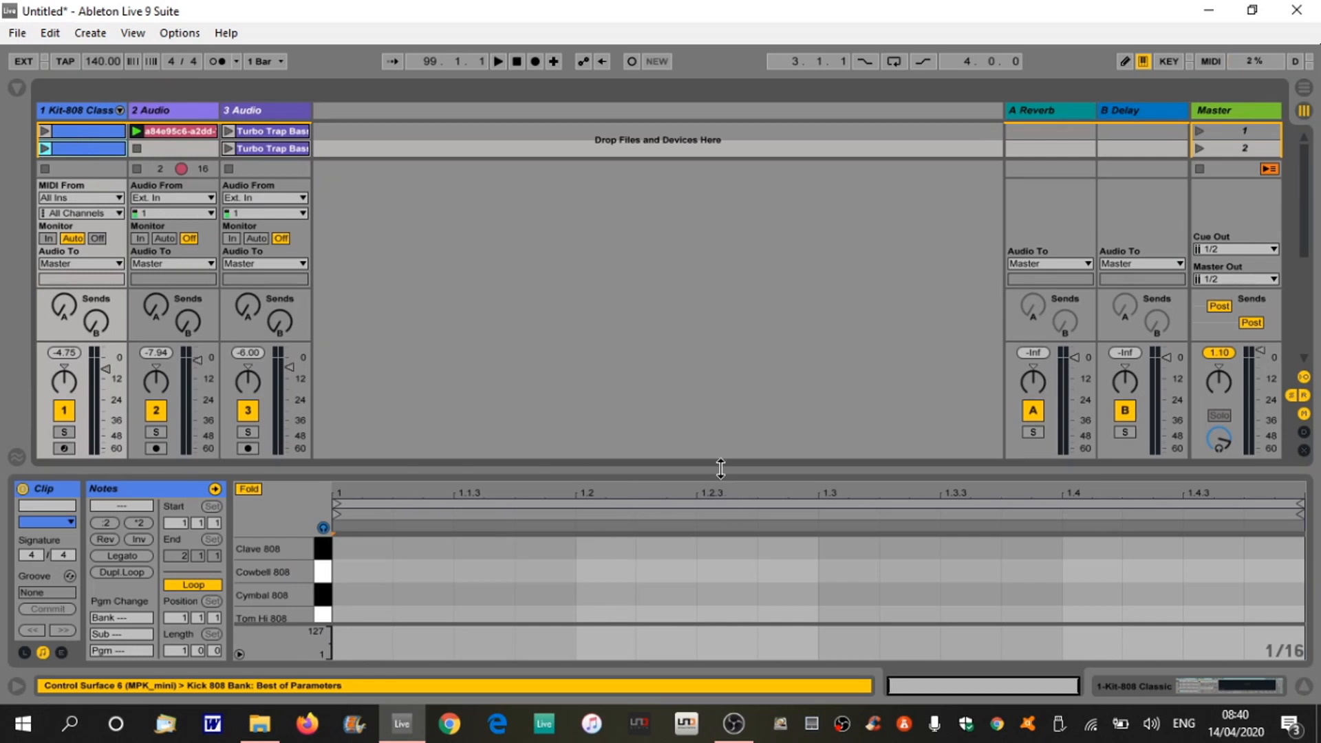
click(170, 130)
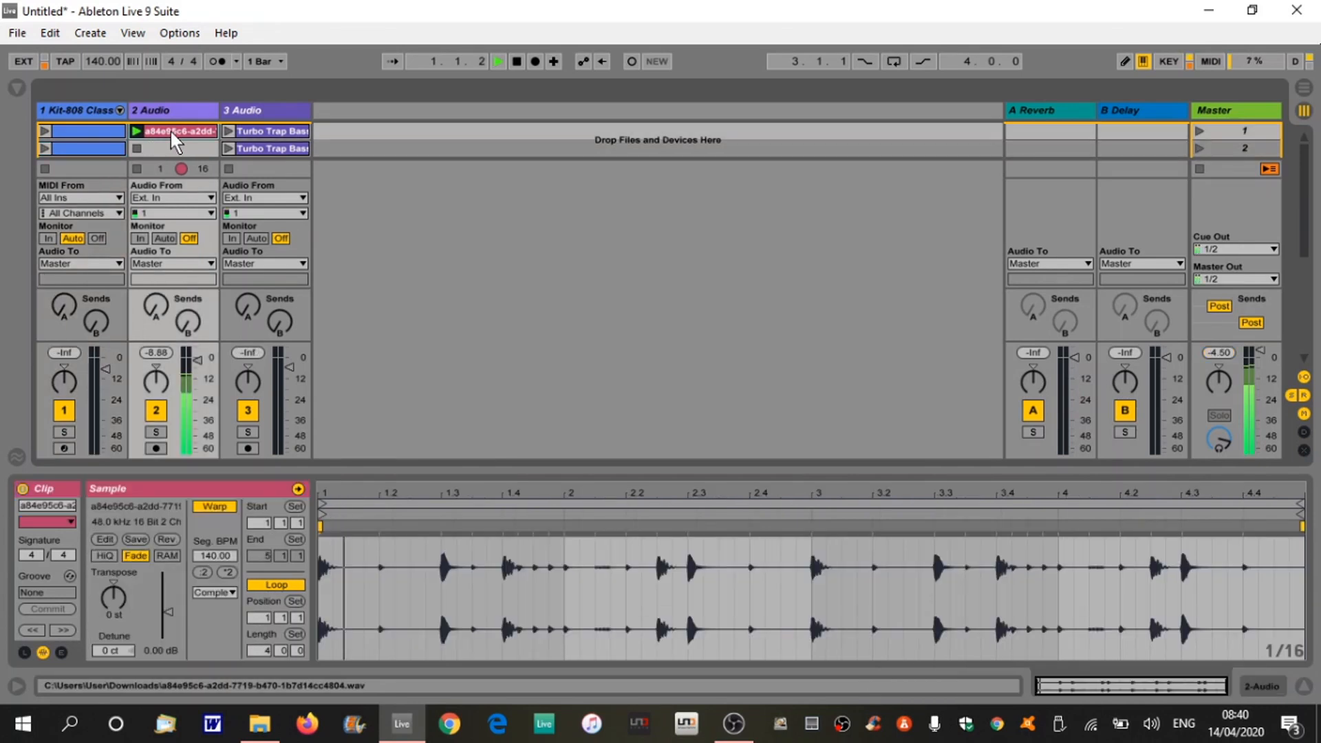
click(64, 149)
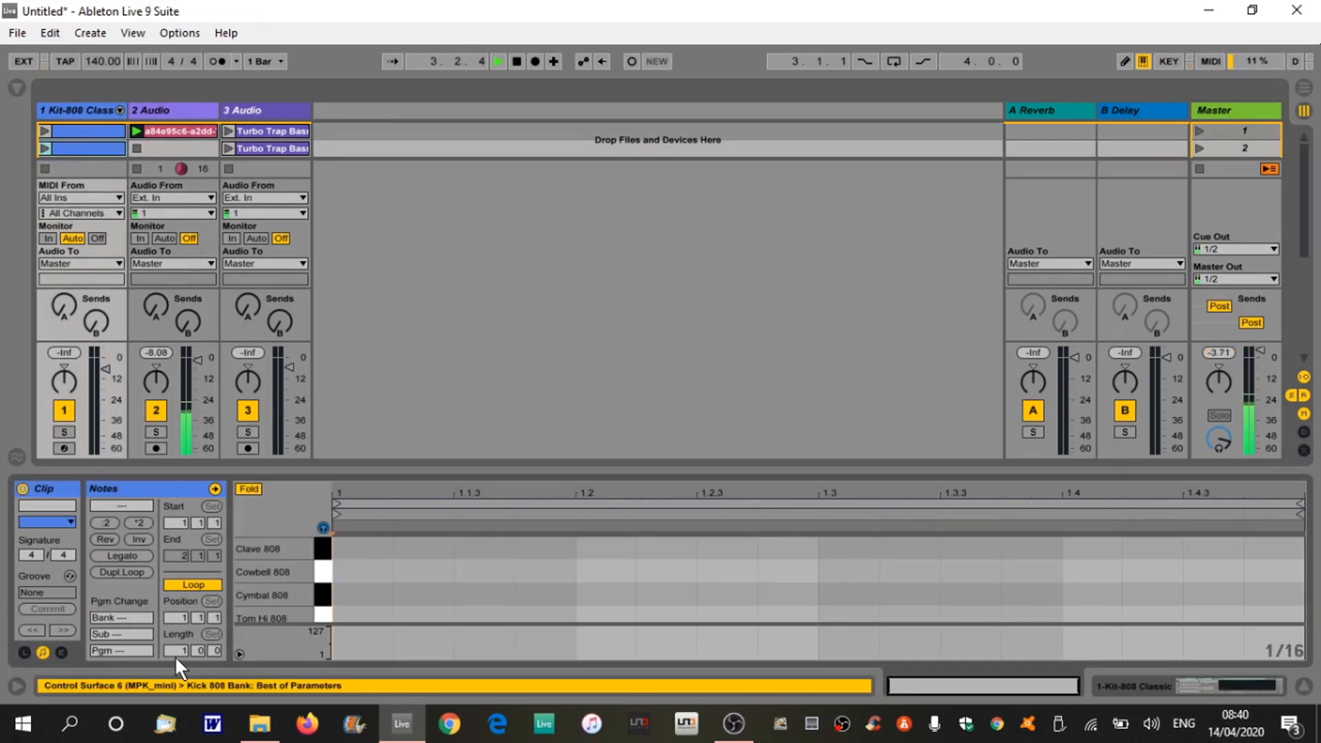
drag(177, 650, 176, 641)
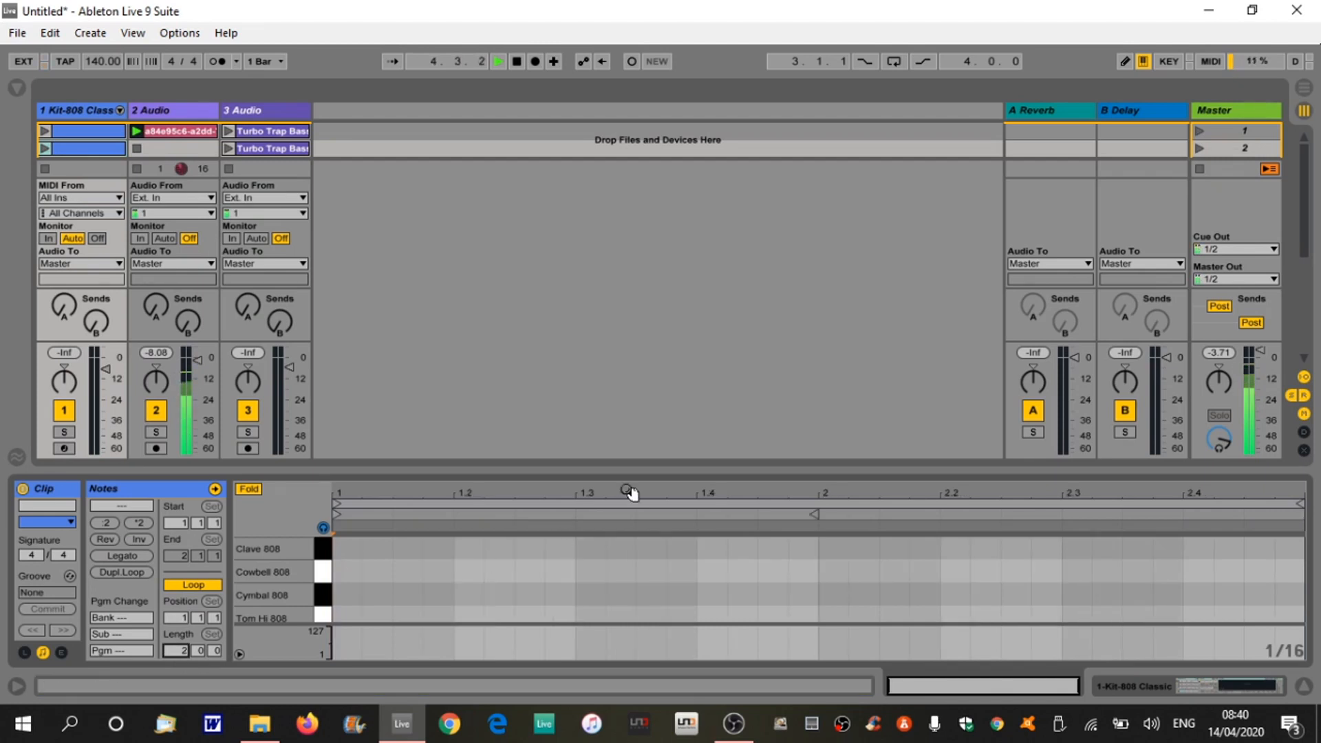
Launch the new drum clip and move the reference audio clip into scene 2 beside it
drag(658, 468, 602, 176)
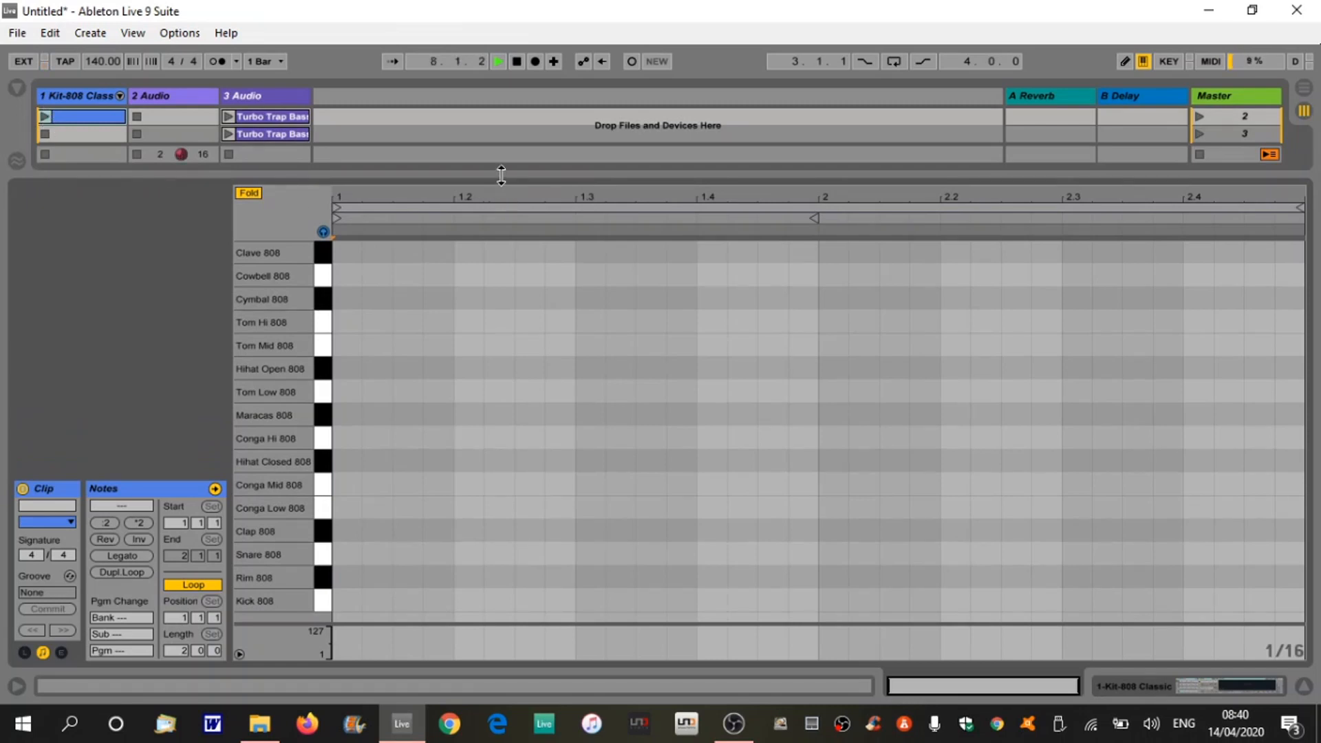
drag(501, 176, 468, 357)
click(44, 119)
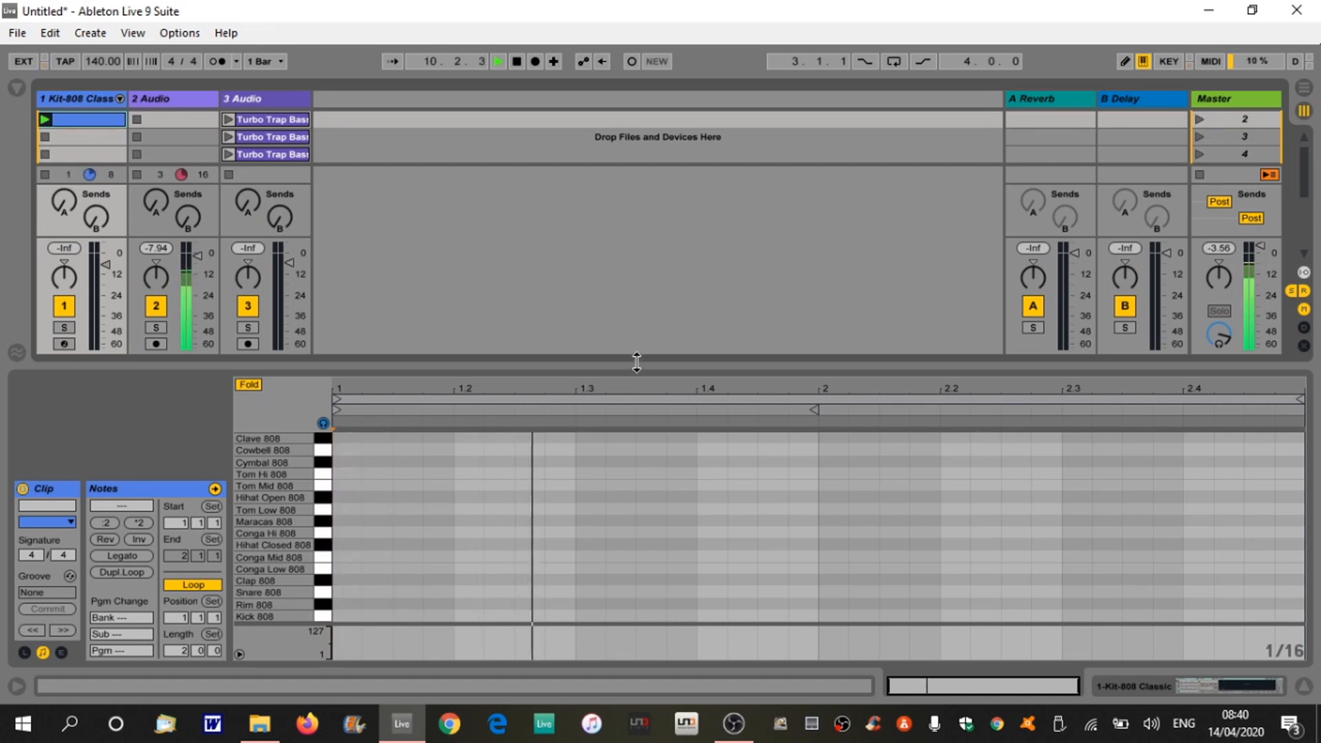
scroll(376, 115, up, 1)
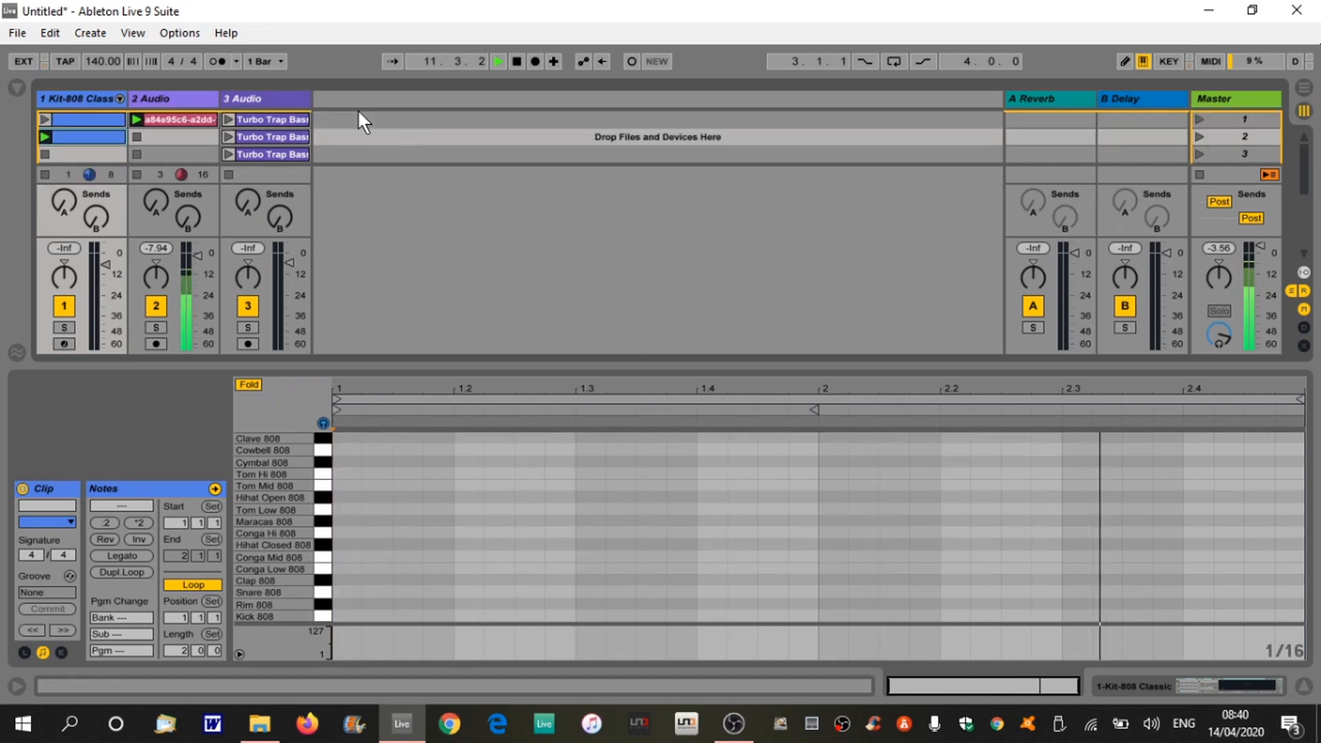
drag(160, 119, 161, 138)
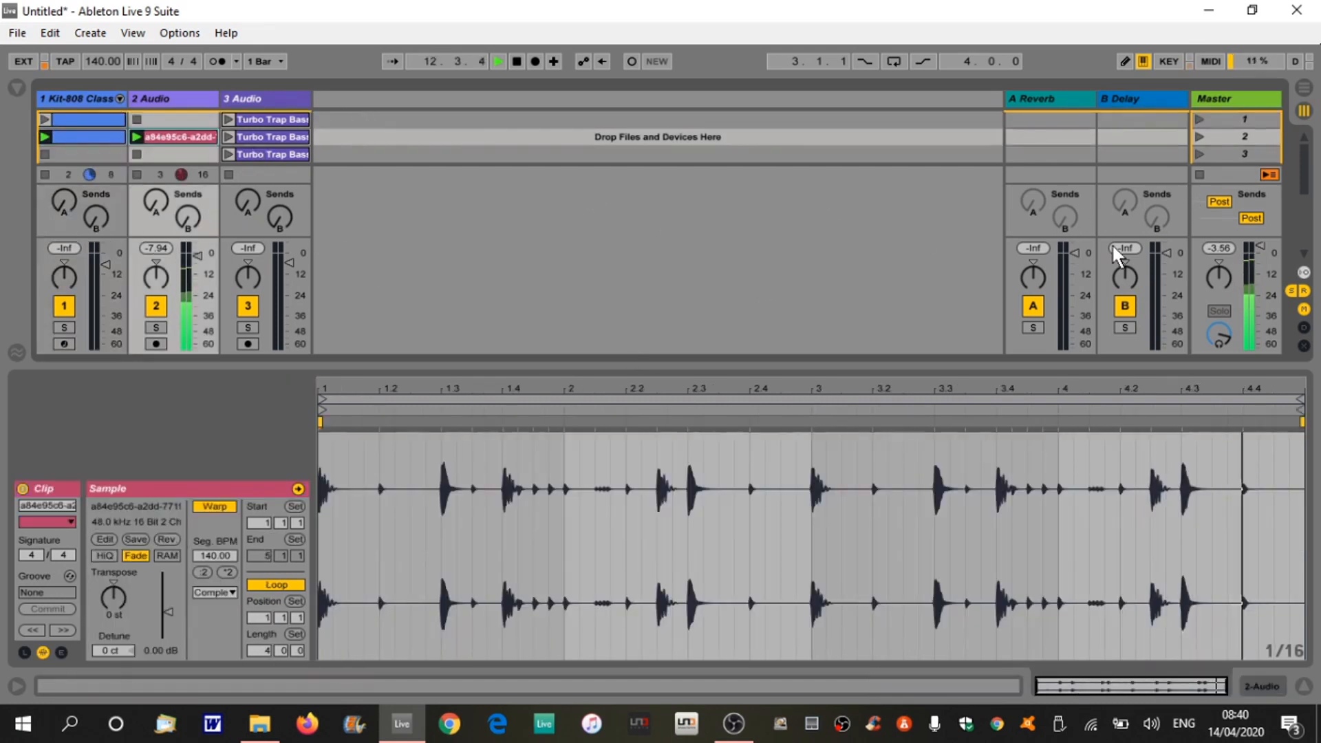
Launch scene 2, stop the 3 Audio track, and open the scene 2 drum clip in an enlarged note editor
click(1195, 135)
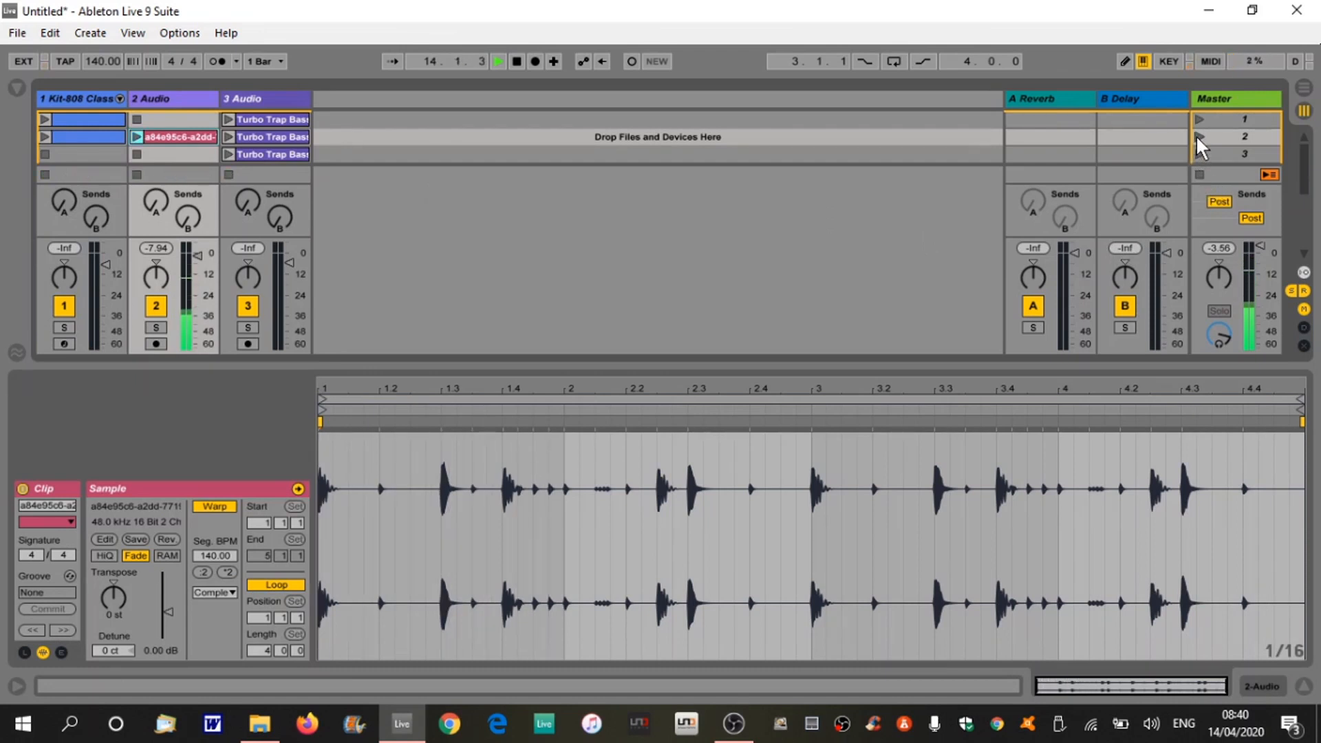
click(228, 174)
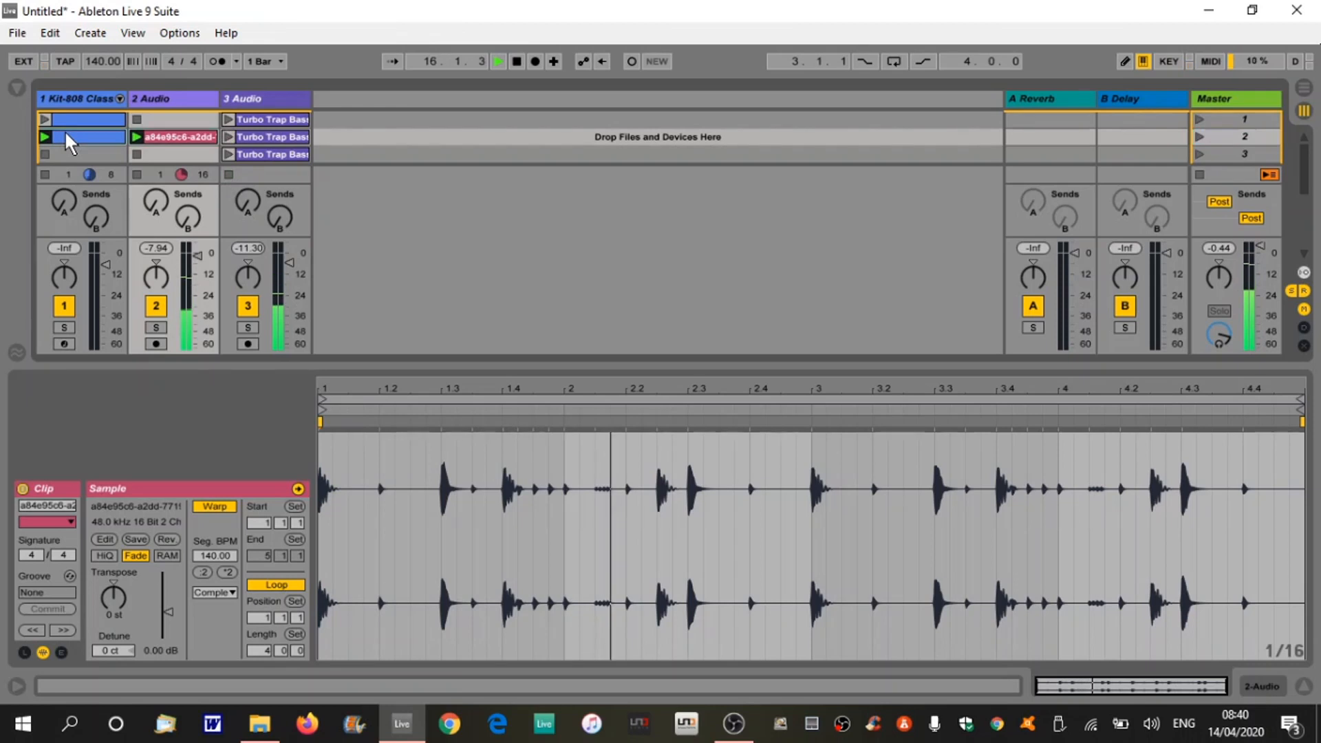
click(64, 130)
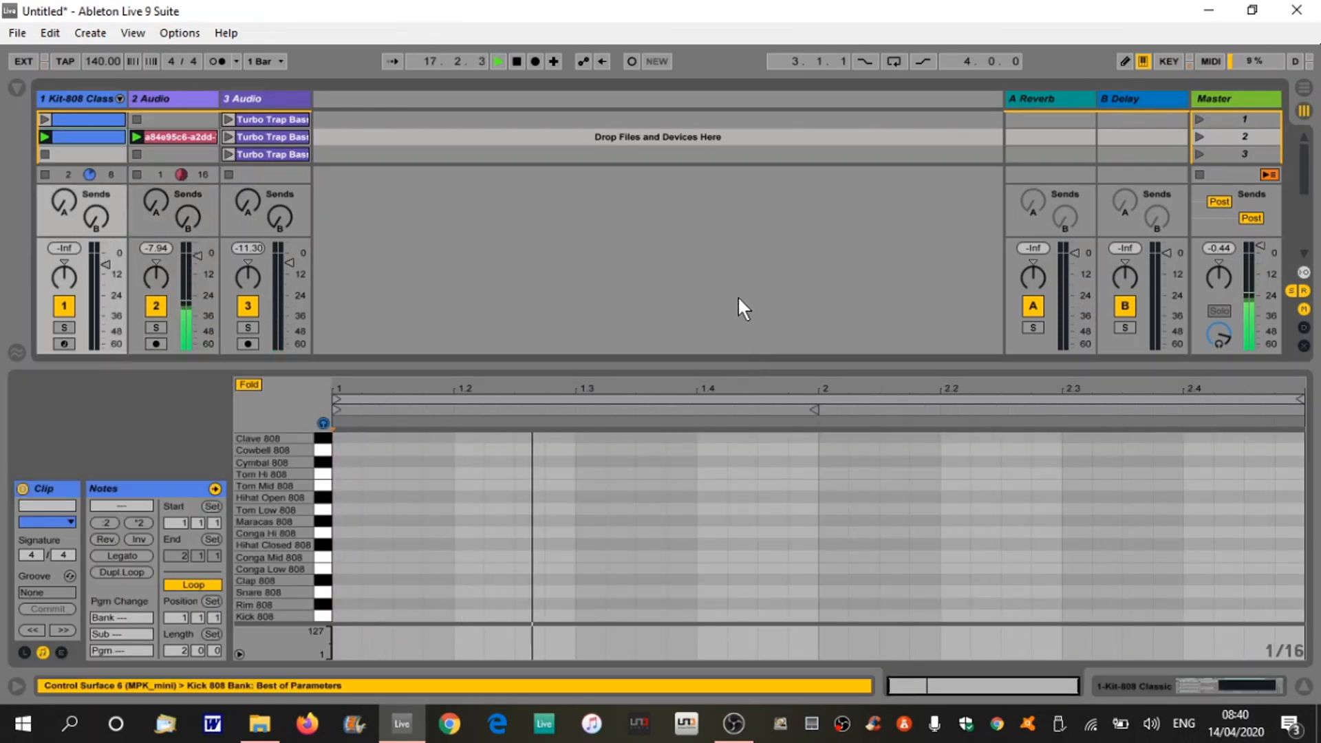
drag(739, 368, 710, 180)
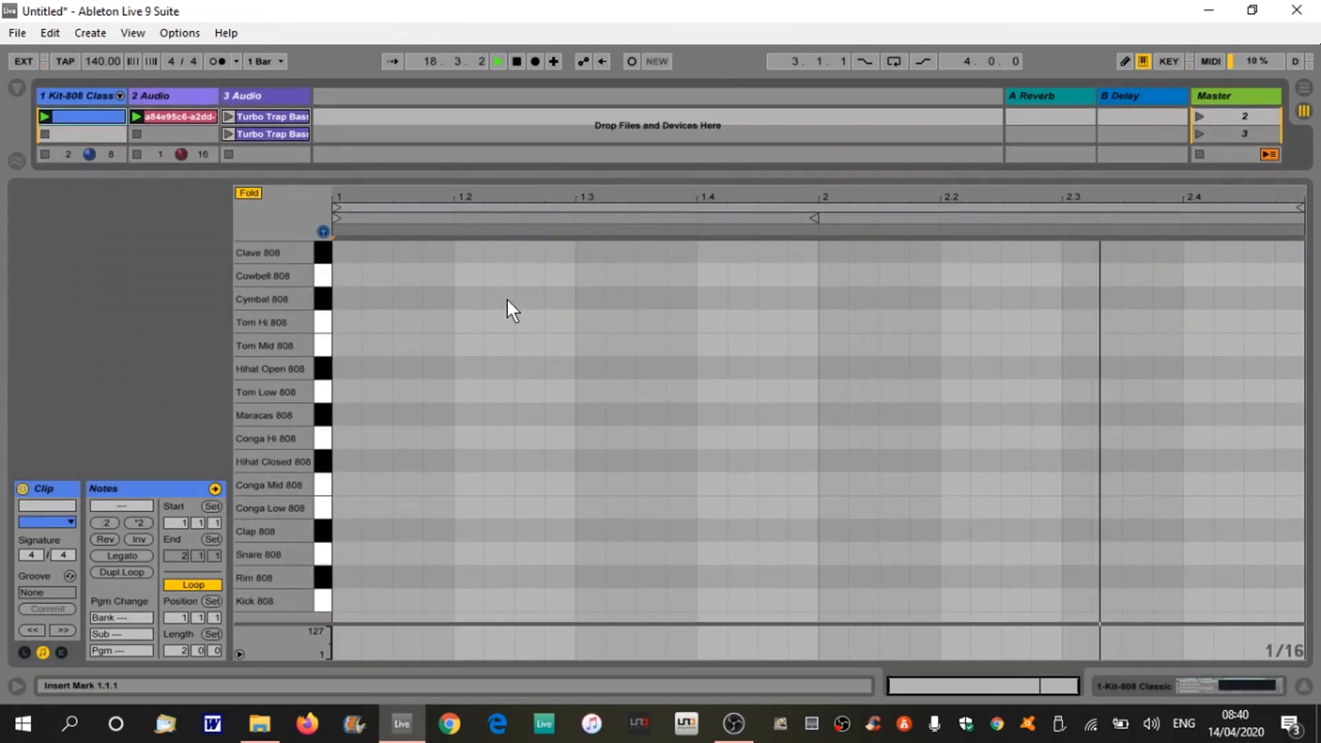
Add Snare 808 notes at 1.3 and 2.3, and Kick 808 notes at 1, 1.4 and 2.2.3
click(583, 555)
double_click(583, 555)
double_click(1076, 555)
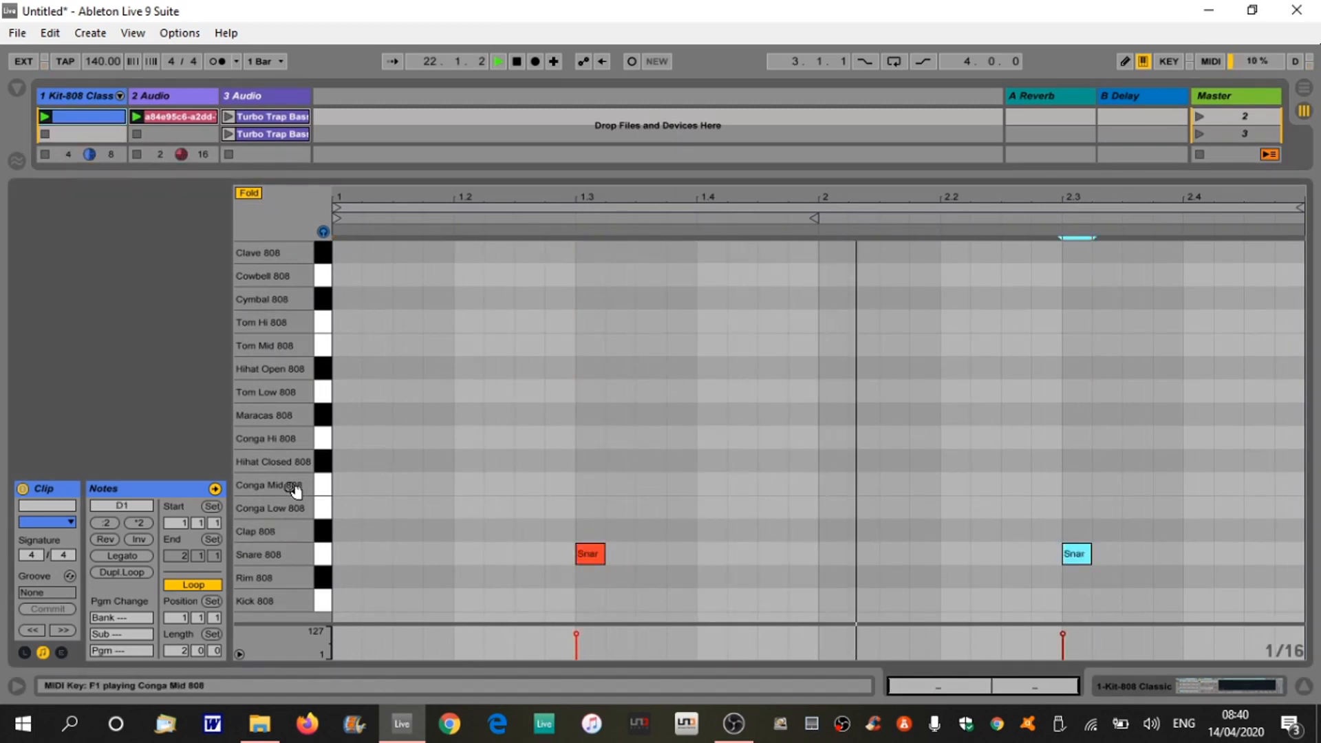
double_click(343, 605)
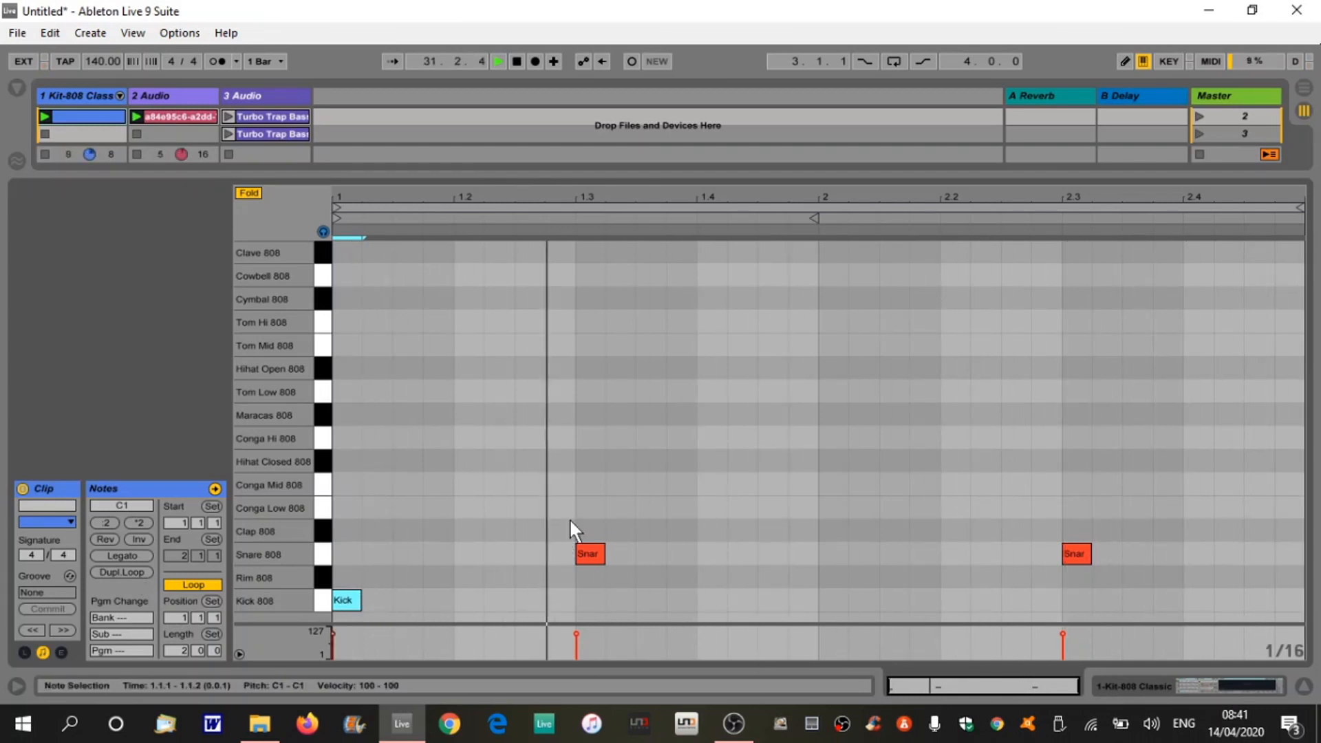
double_click(711, 599)
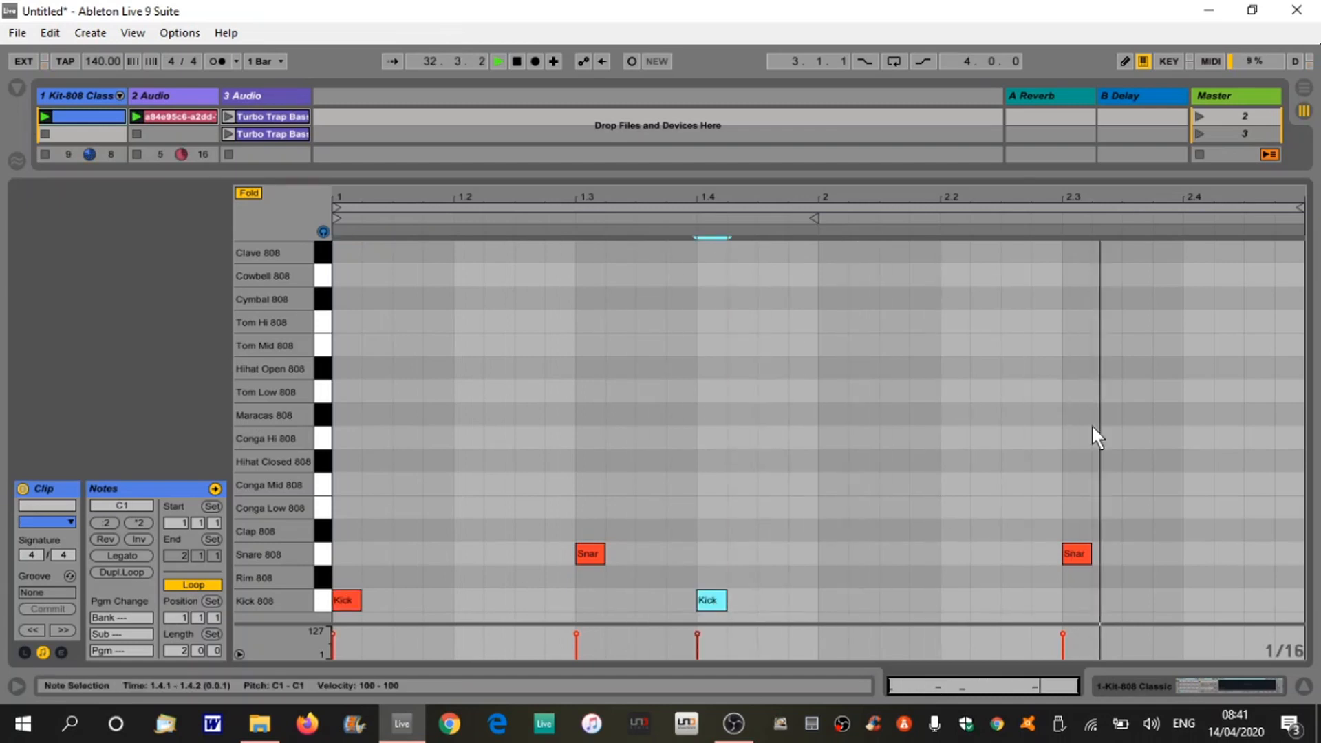
double_click(1014, 601)
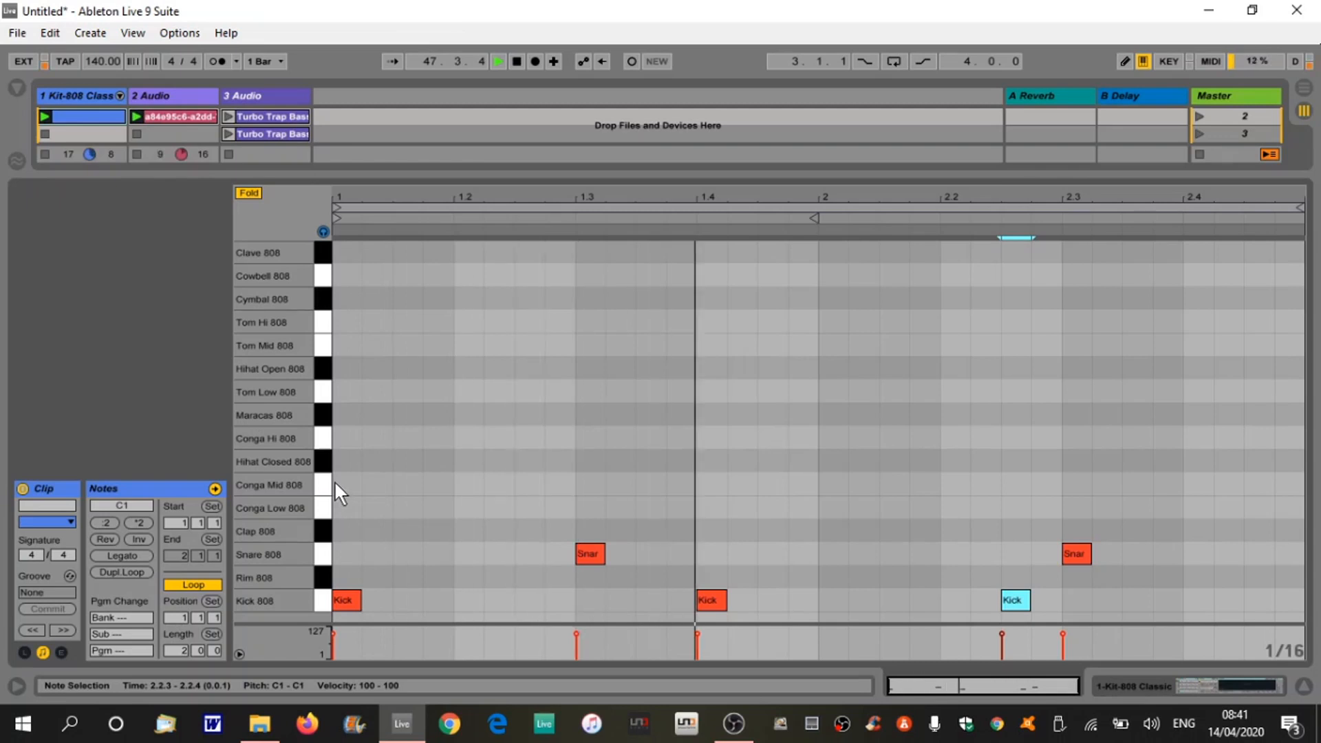
Add closed hi-hat notes at 1, 1.2, 1.3, 1.3.3, 2.3 and 2.4
double_click(335, 460)
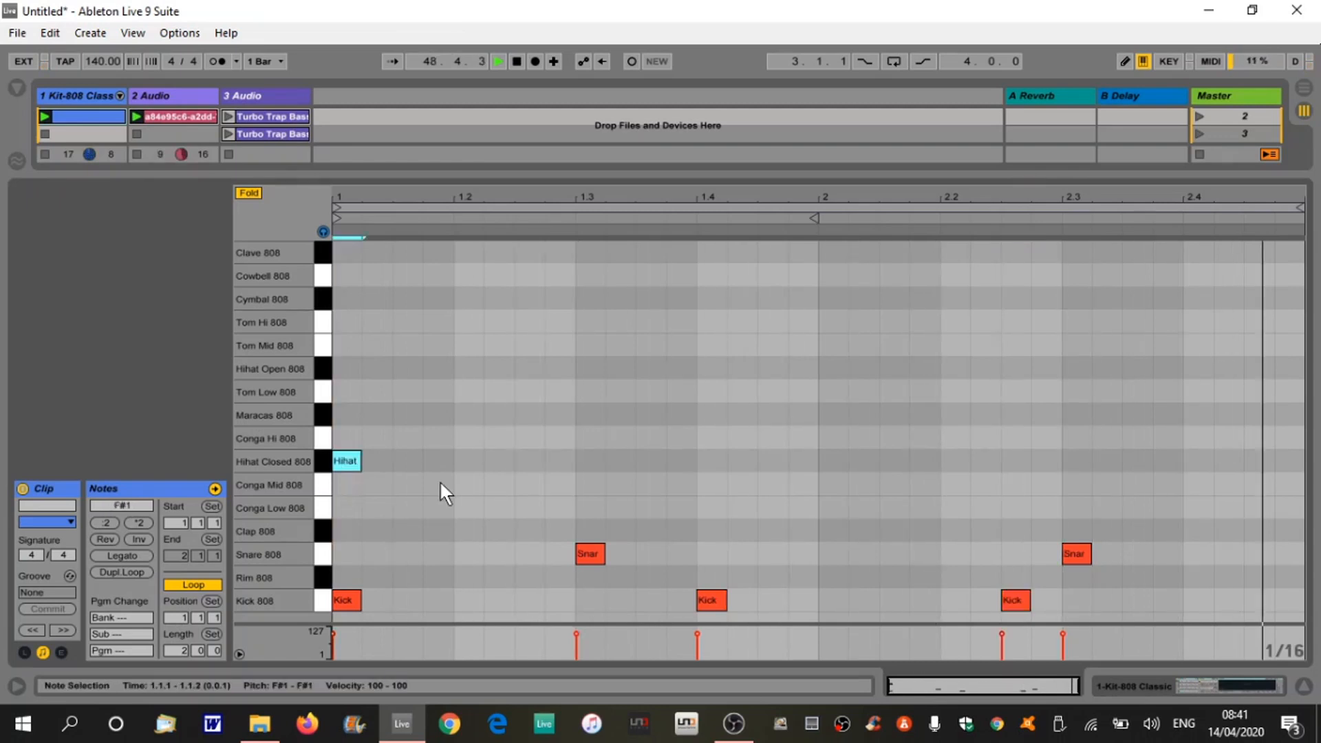
double_click(466, 461)
double_click(588, 461)
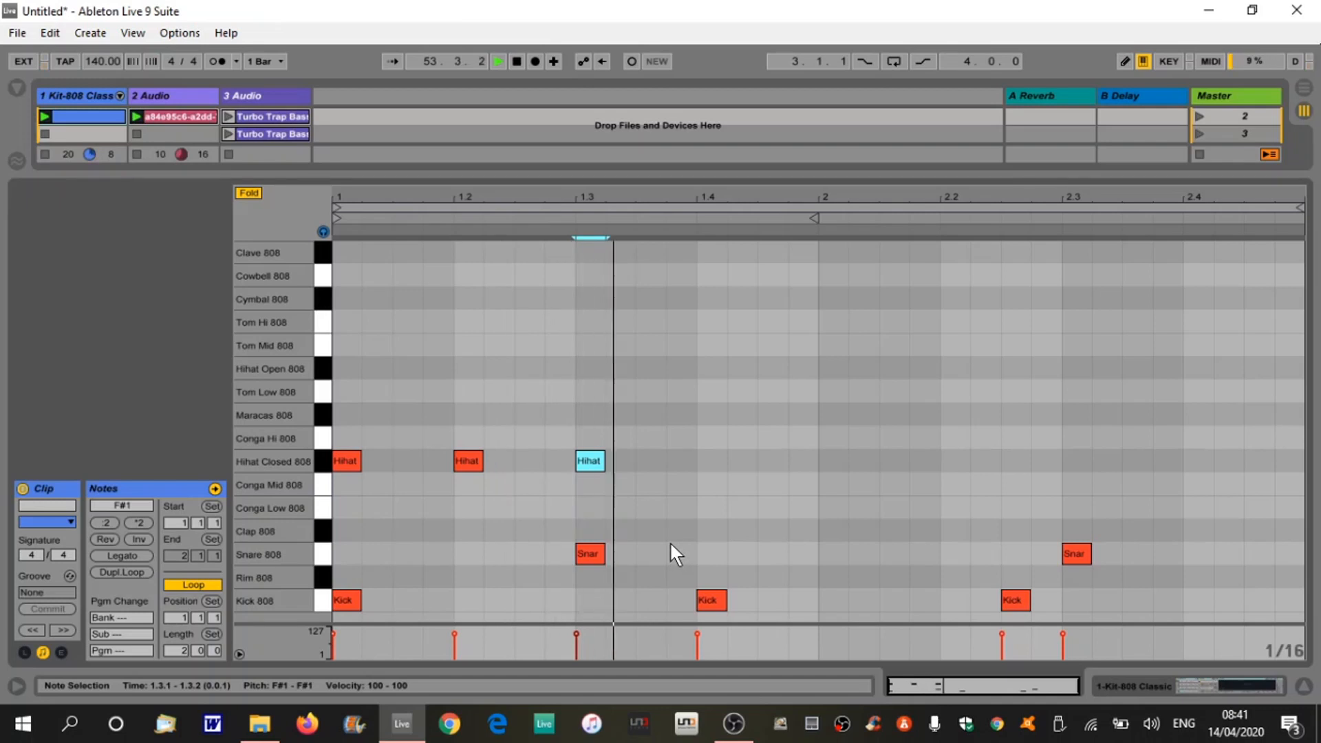
double_click(652, 460)
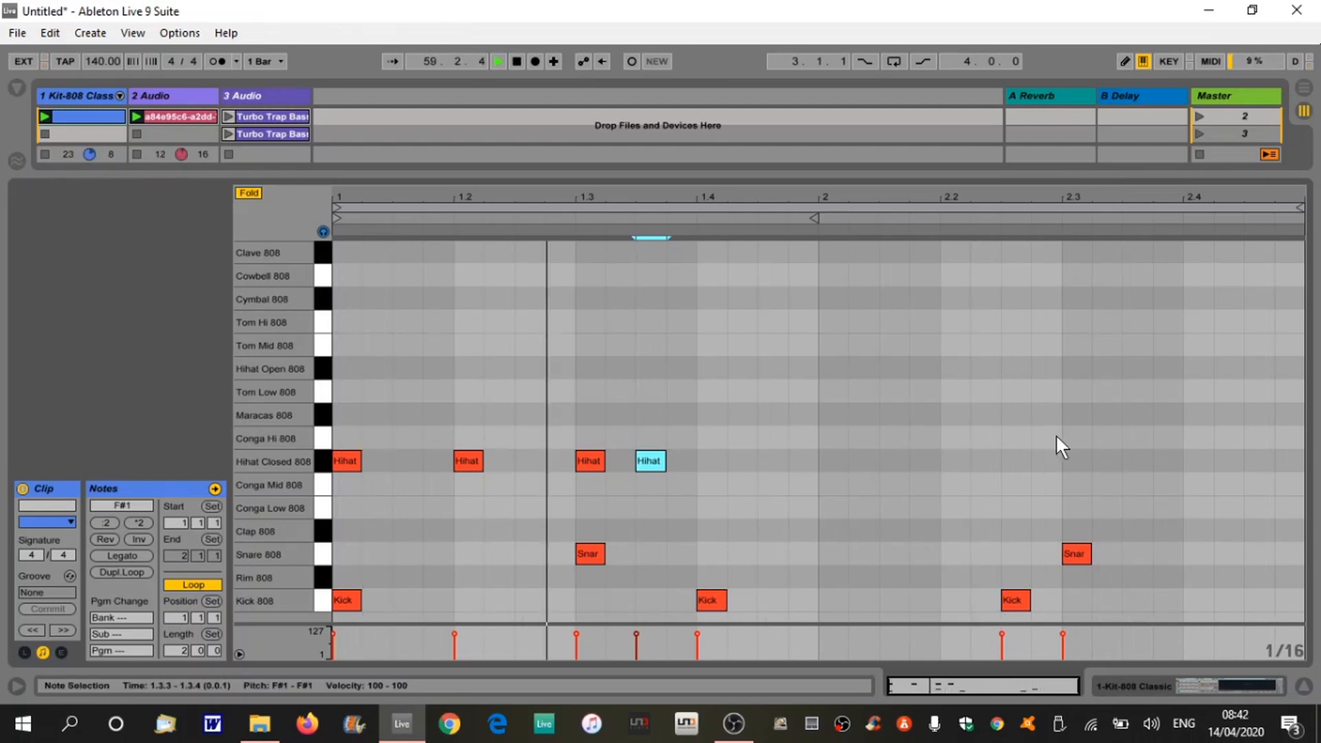
double_click(1080, 460)
double_click(1203, 461)
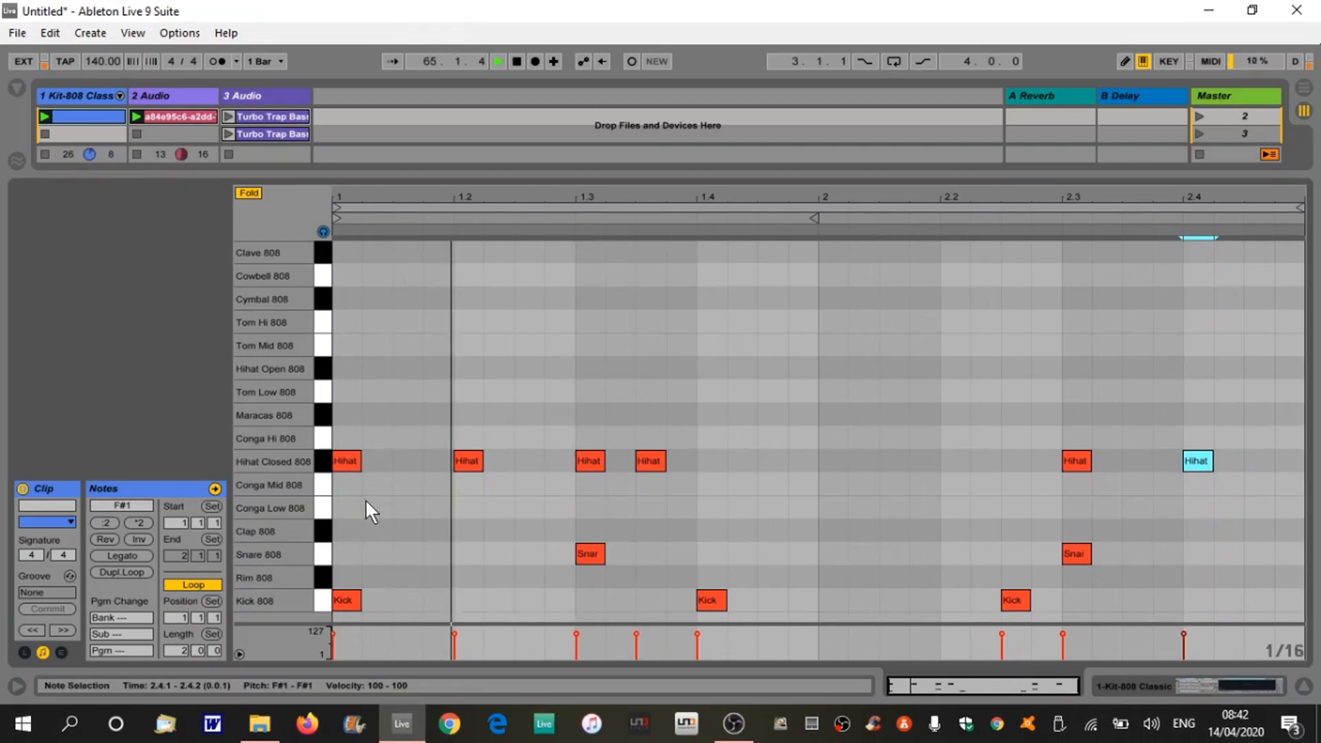
Fill beat 1.4 with four consecutive 1/16 closed hi-hat notes
click(708, 461)
double_click(708, 461)
click(741, 468)
double_click(742, 461)
double_click(765, 460)
click(798, 459)
double_click(798, 459)
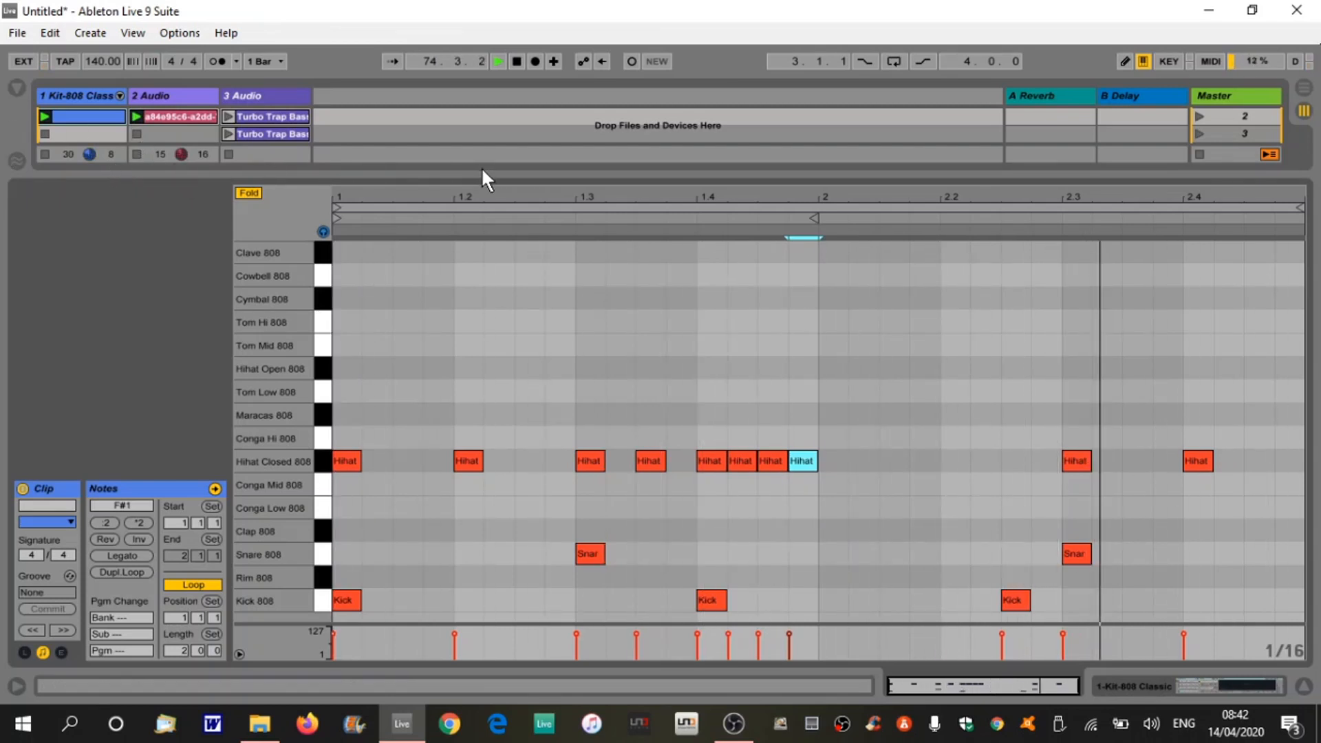
Rebalance the 808 kit track against the reference: try -12.4 dB, reset its volume, and bring it down slightly
drag(482, 175, 451, 324)
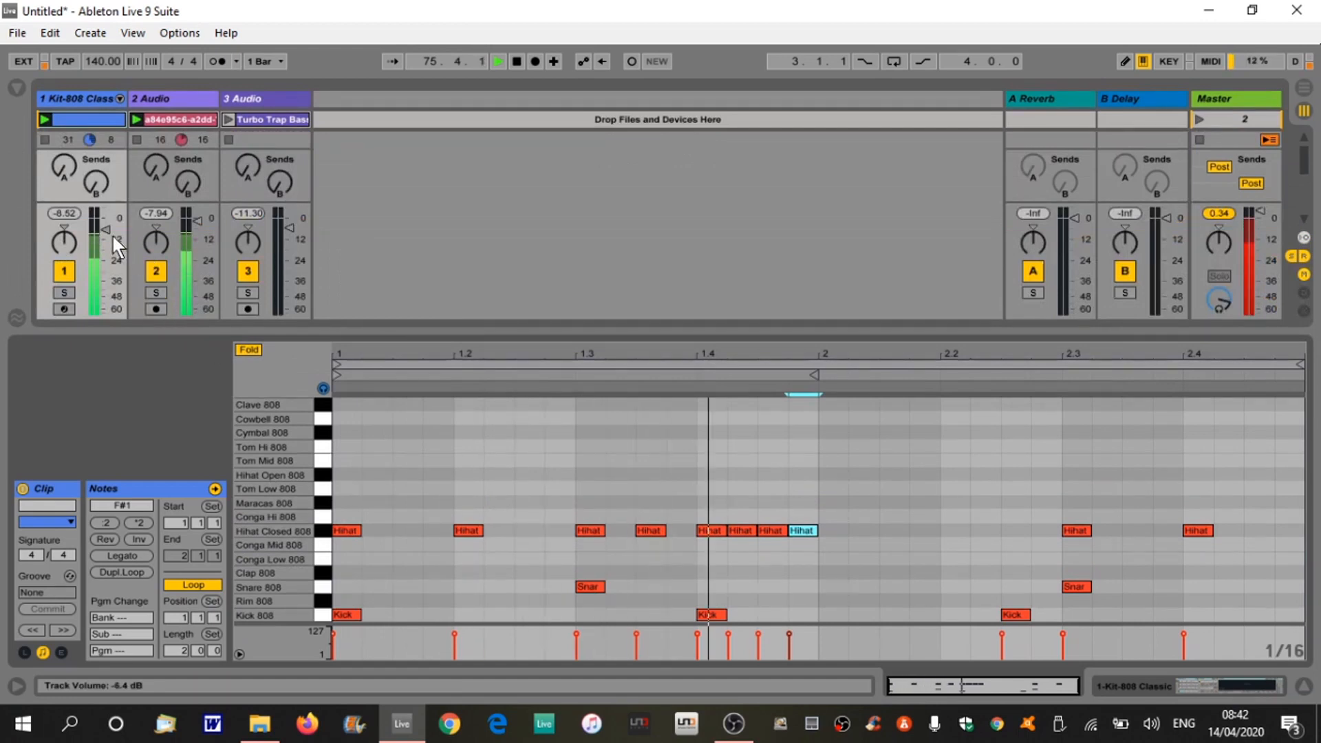
drag(105, 236, 105, 261)
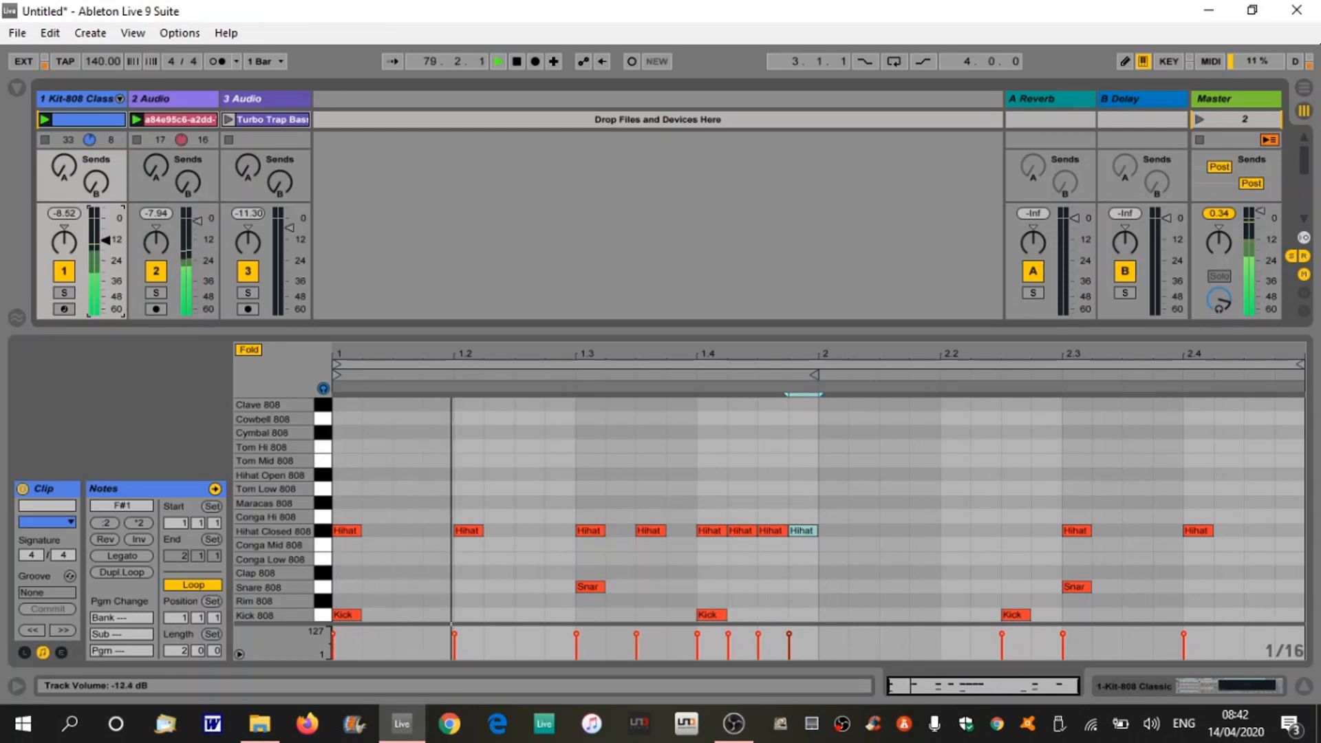
key(Delete)
drag(105, 216, 104, 231)
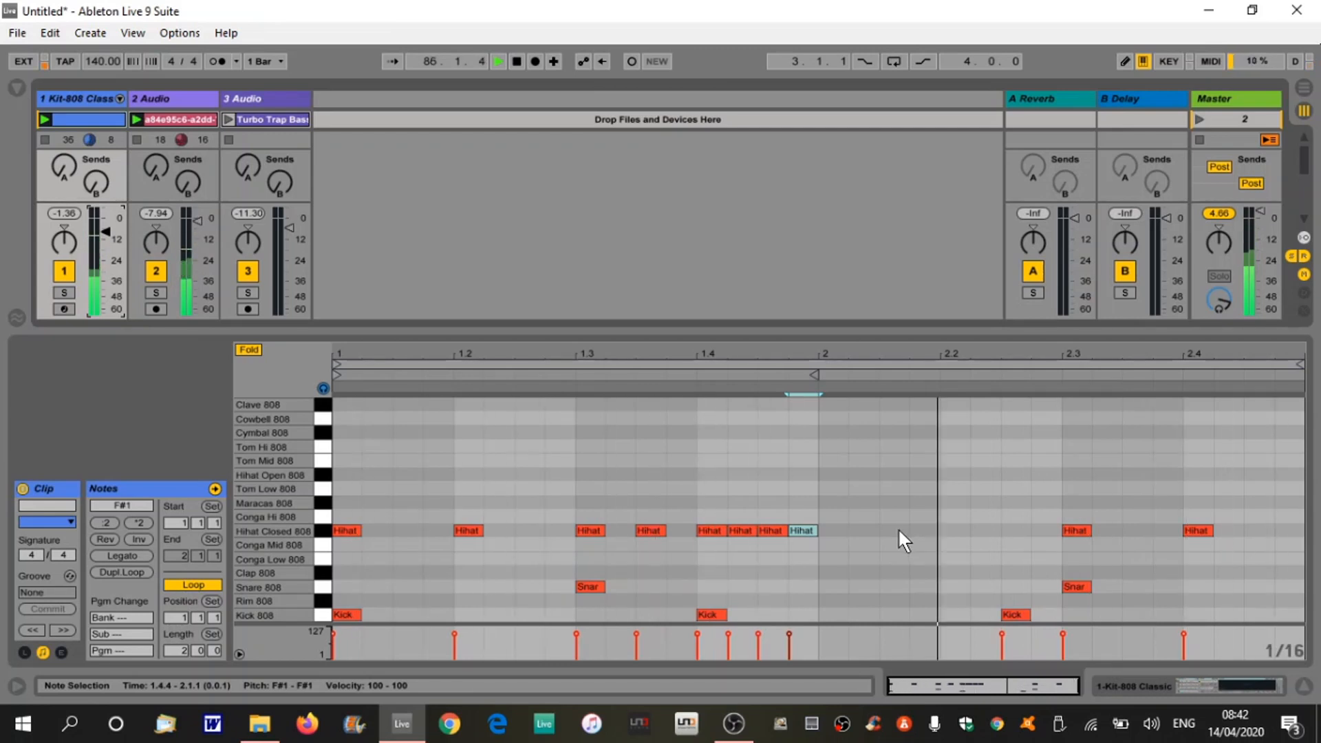
drag(902, 331, 901, 183)
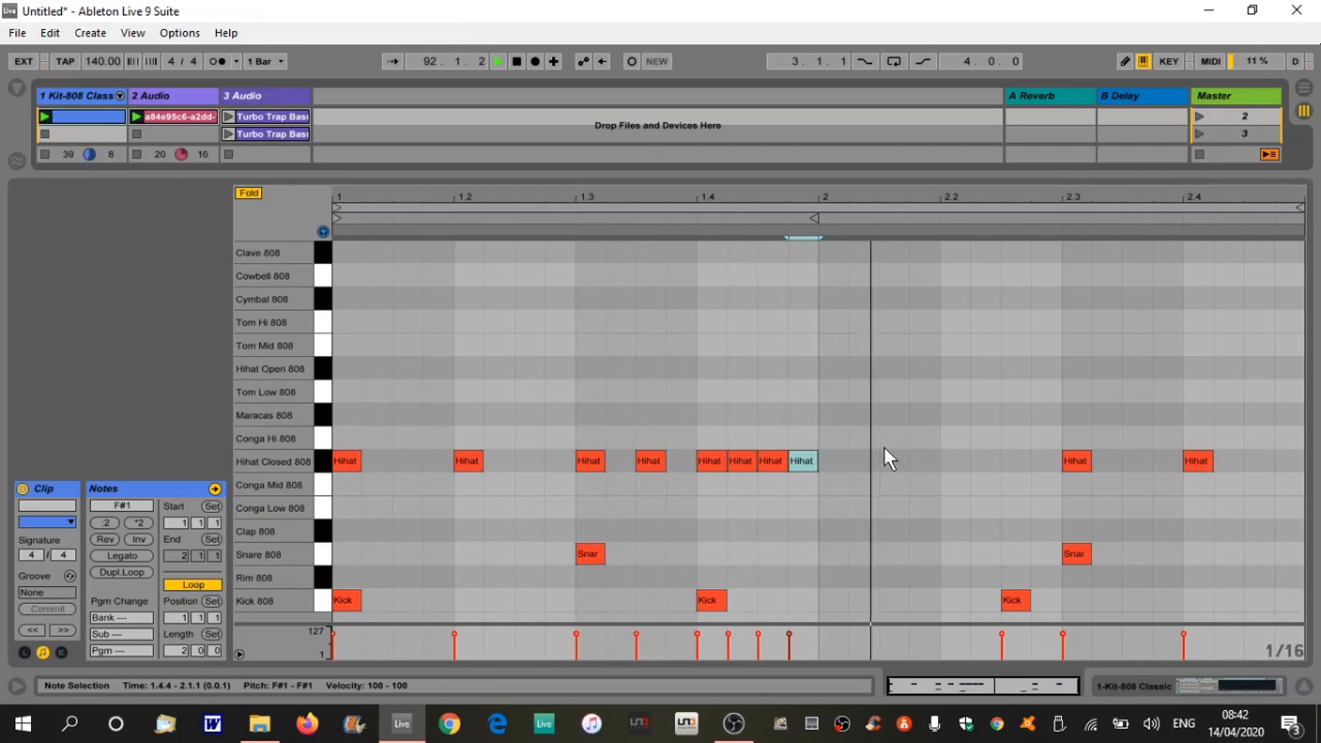
Set the note grid to 1/32 and stop both the drum clip and the reference audio
right_click(1293, 645)
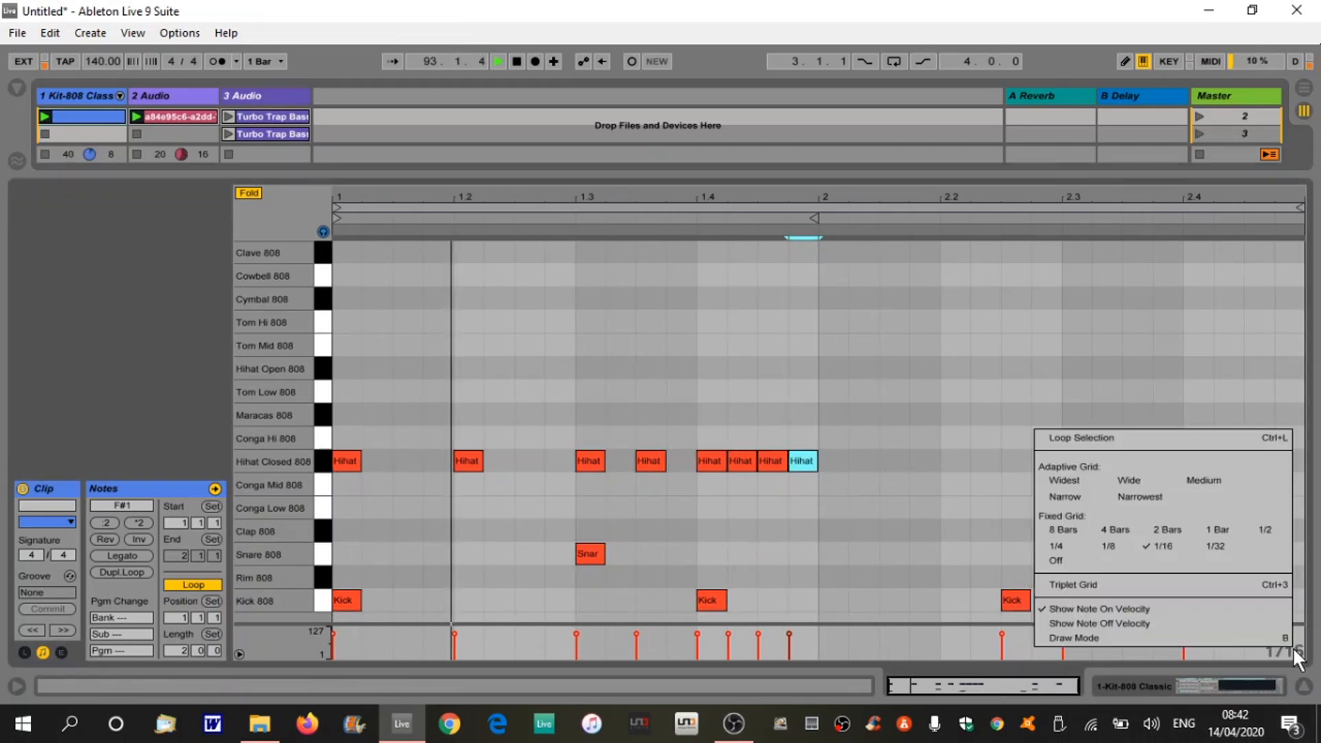
click(1217, 546)
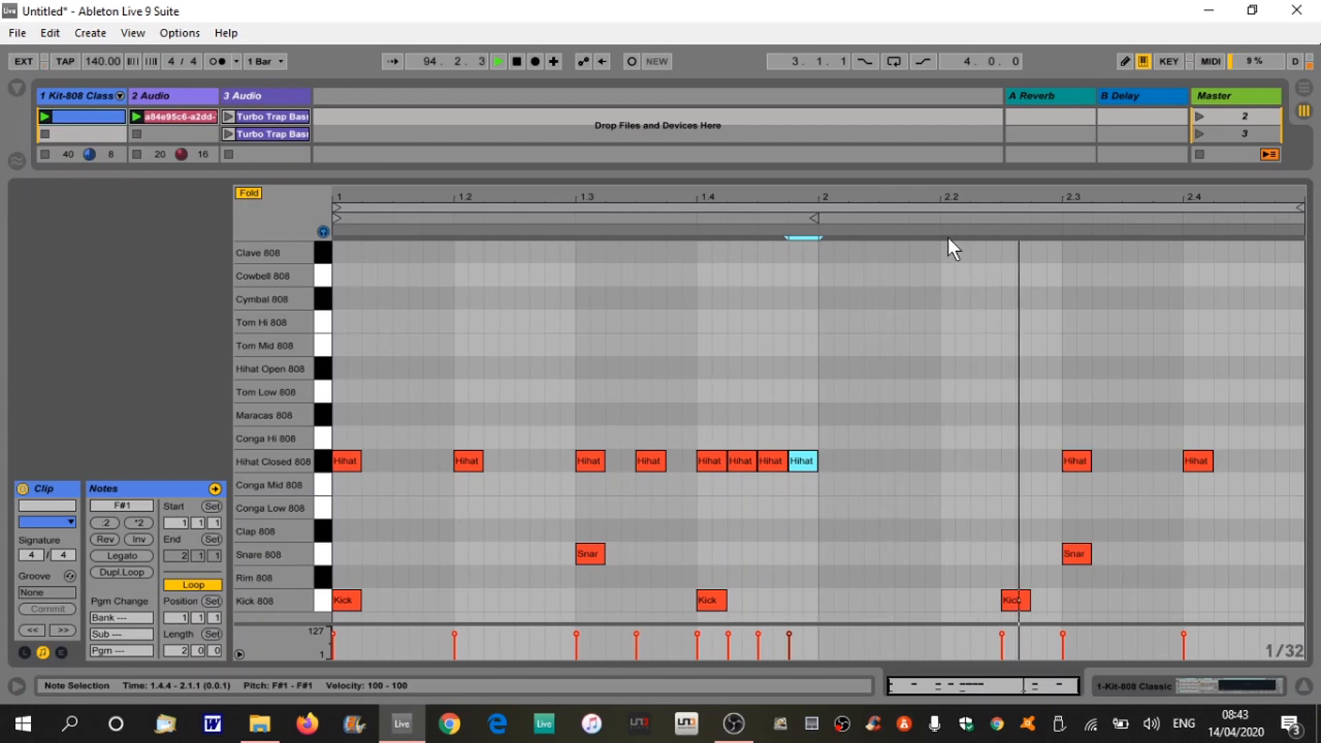
drag(893, 200, 944, 344)
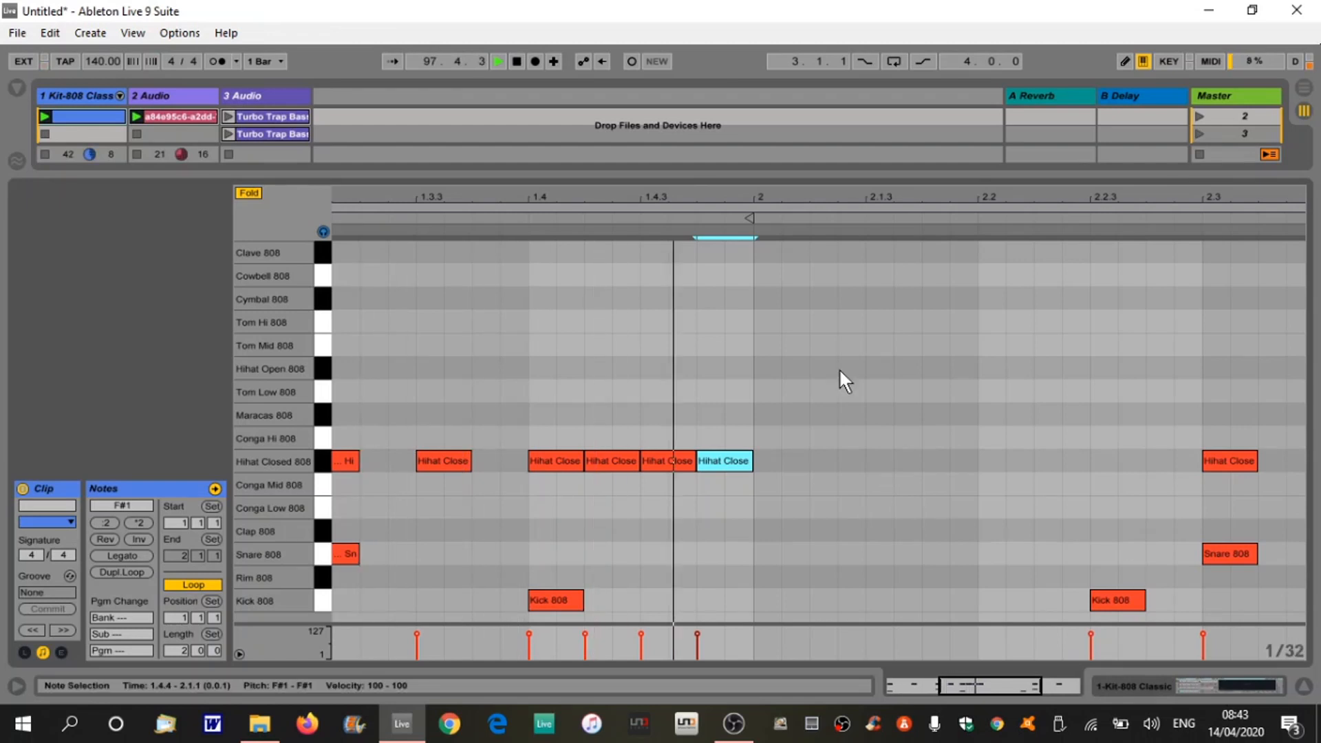
click(45, 154)
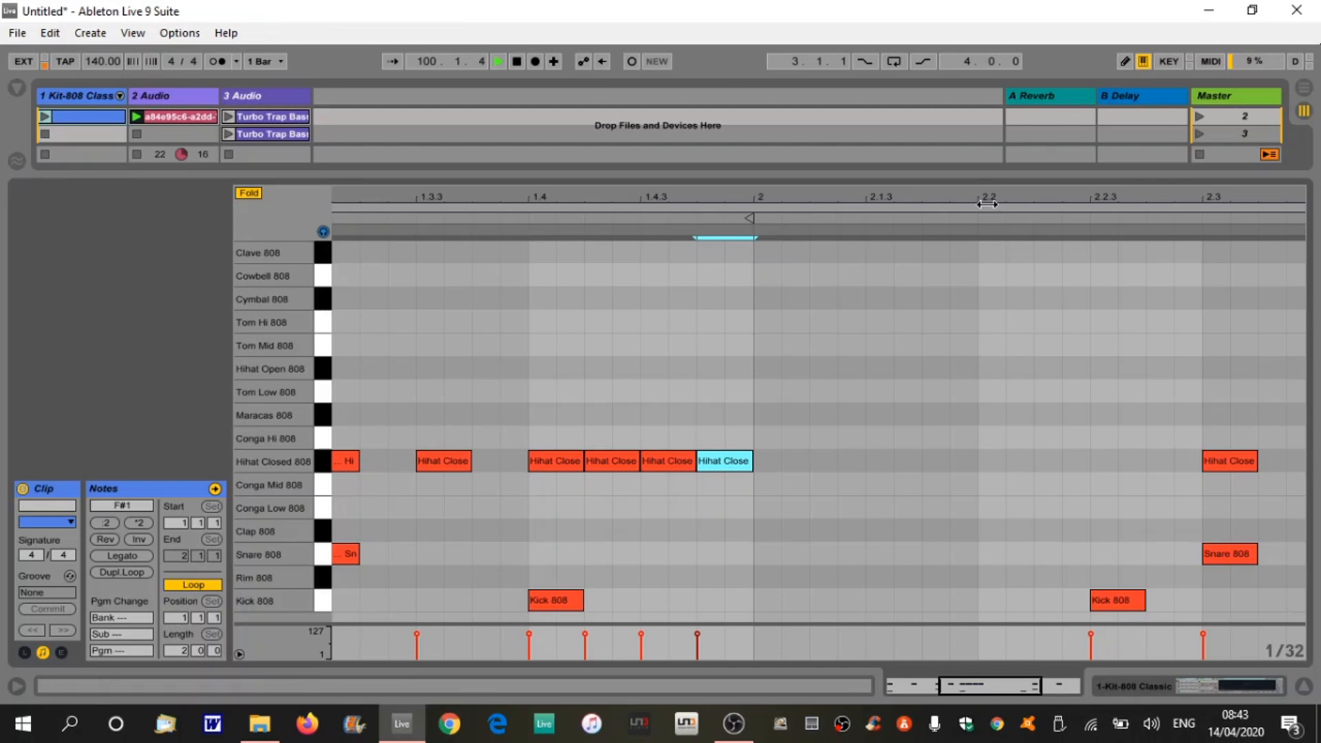
drag(990, 198, 991, 168)
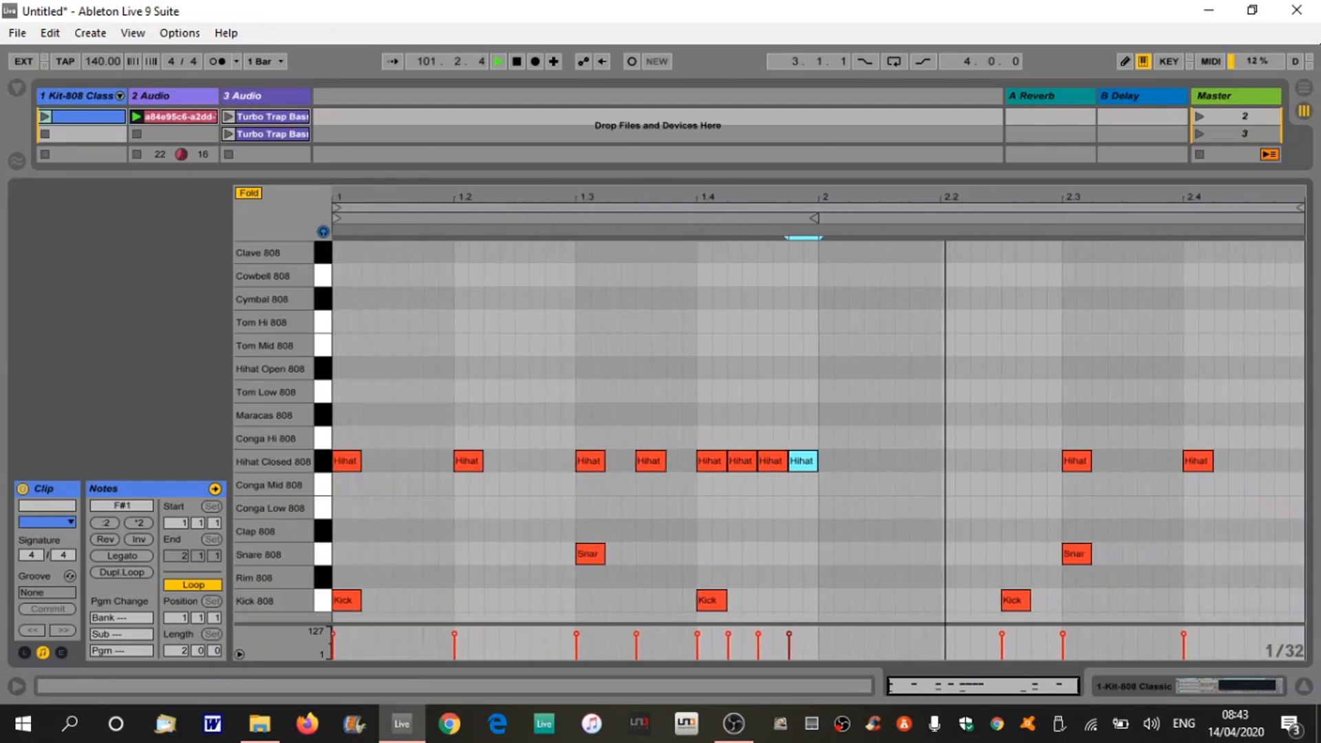
click(136, 155)
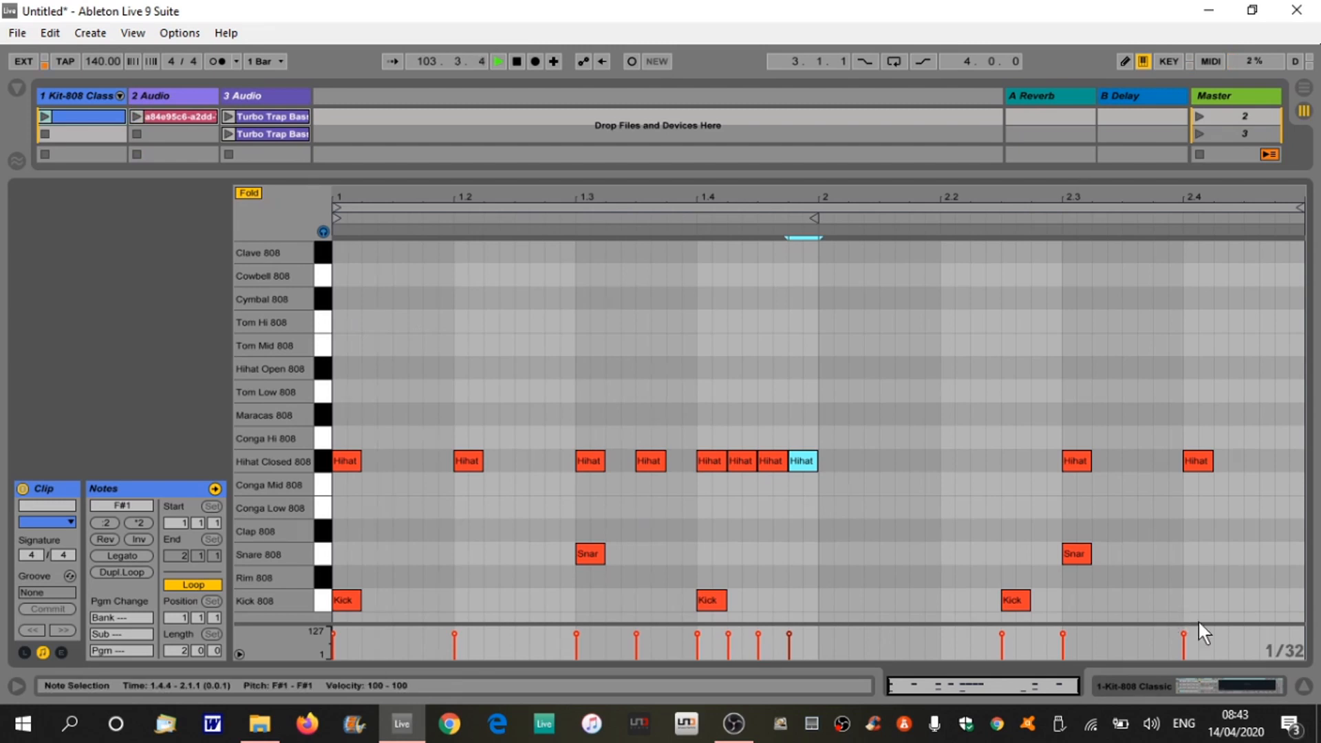
Set the note grid to 1/16 and add a closed hi-hat note at 2.1.3
right_click(1286, 642)
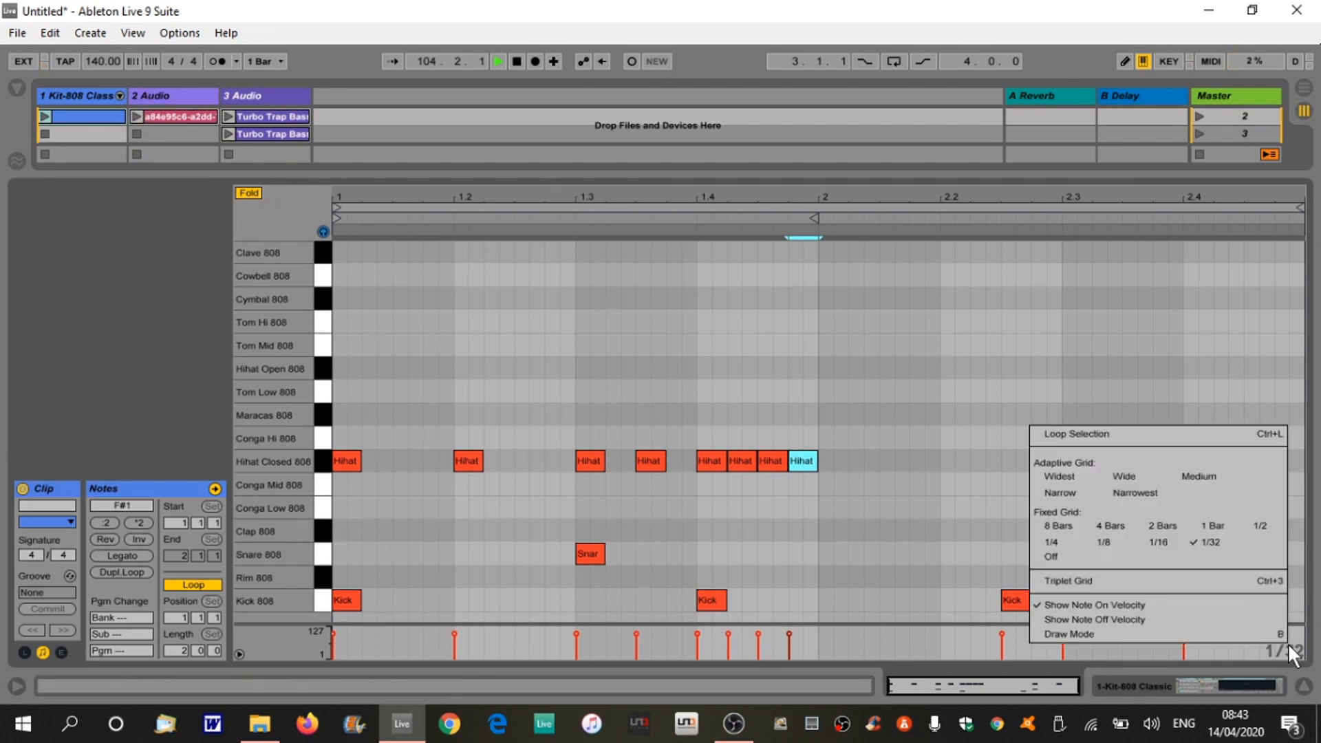
click(1161, 540)
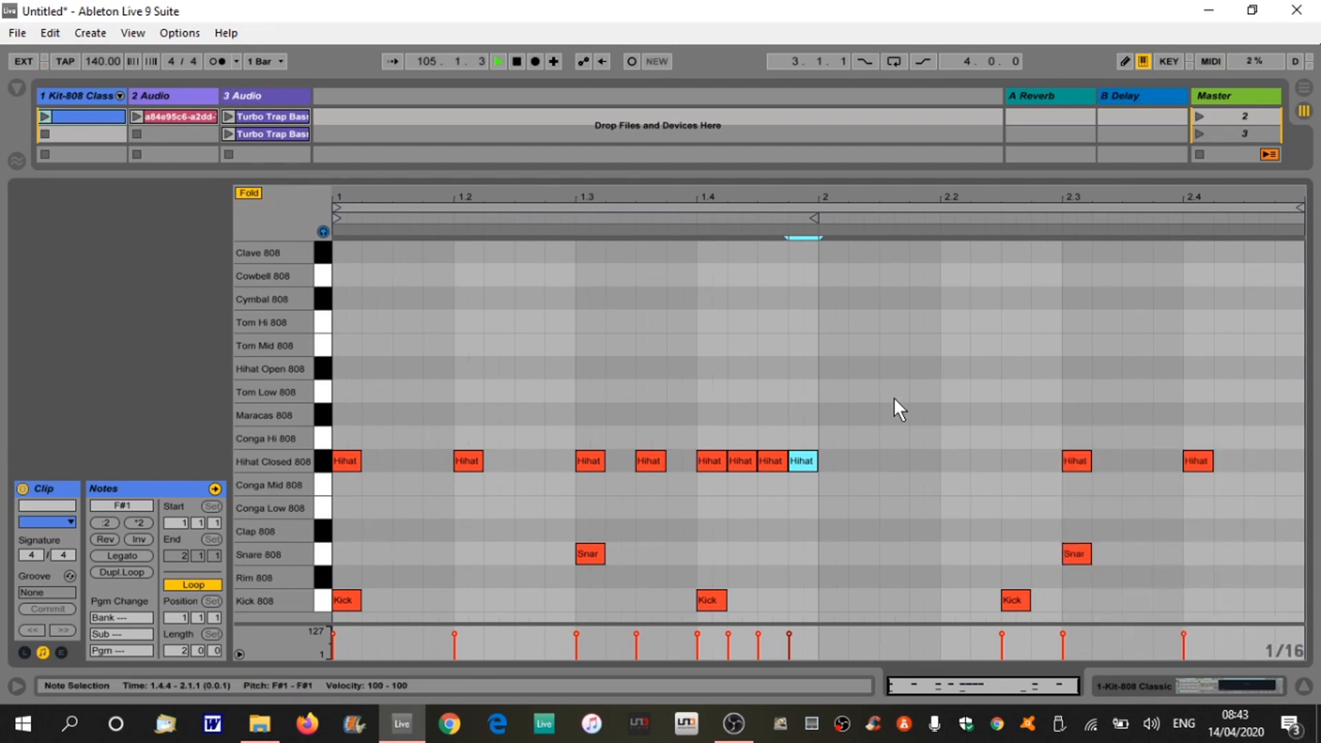
double_click(895, 461)
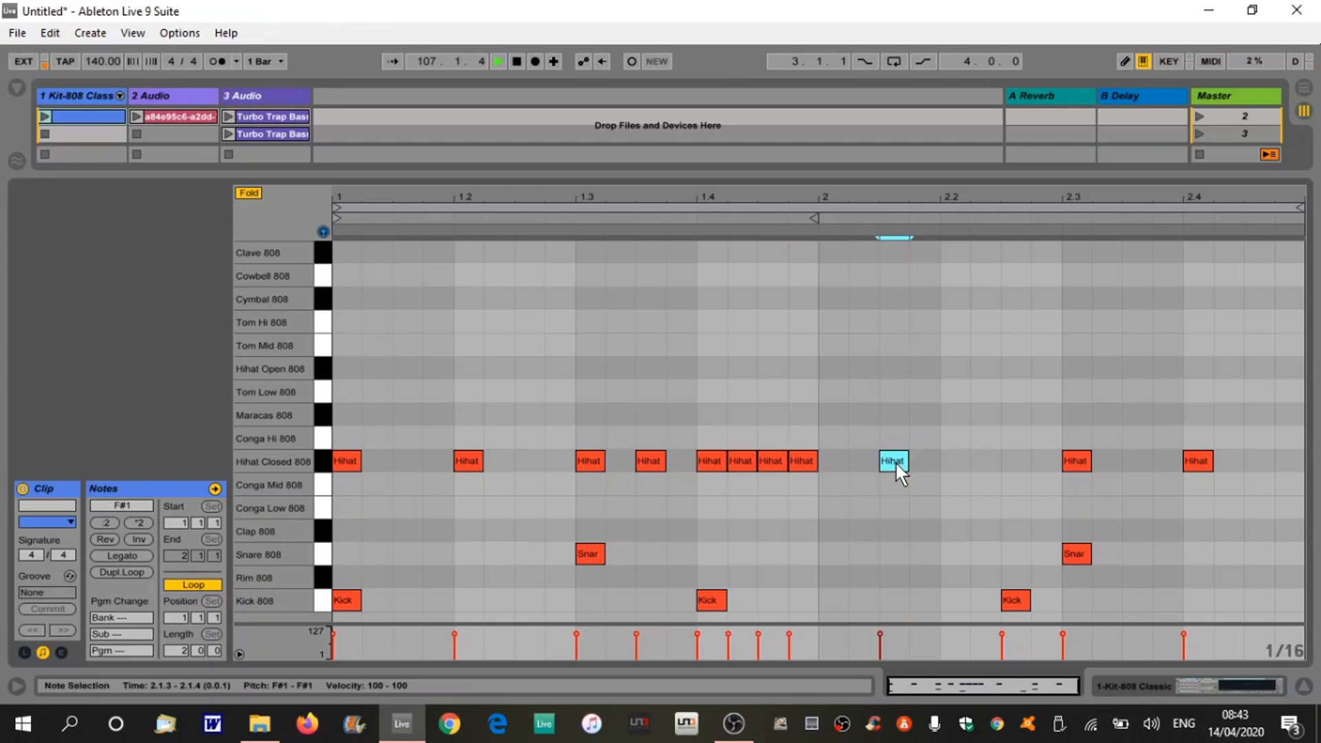
Switch the grid to 1/32 and replace the closed hi-hat at 2.1.3 with four 1/32 notes running up to 2.2
drag(926, 192, 1250, 723)
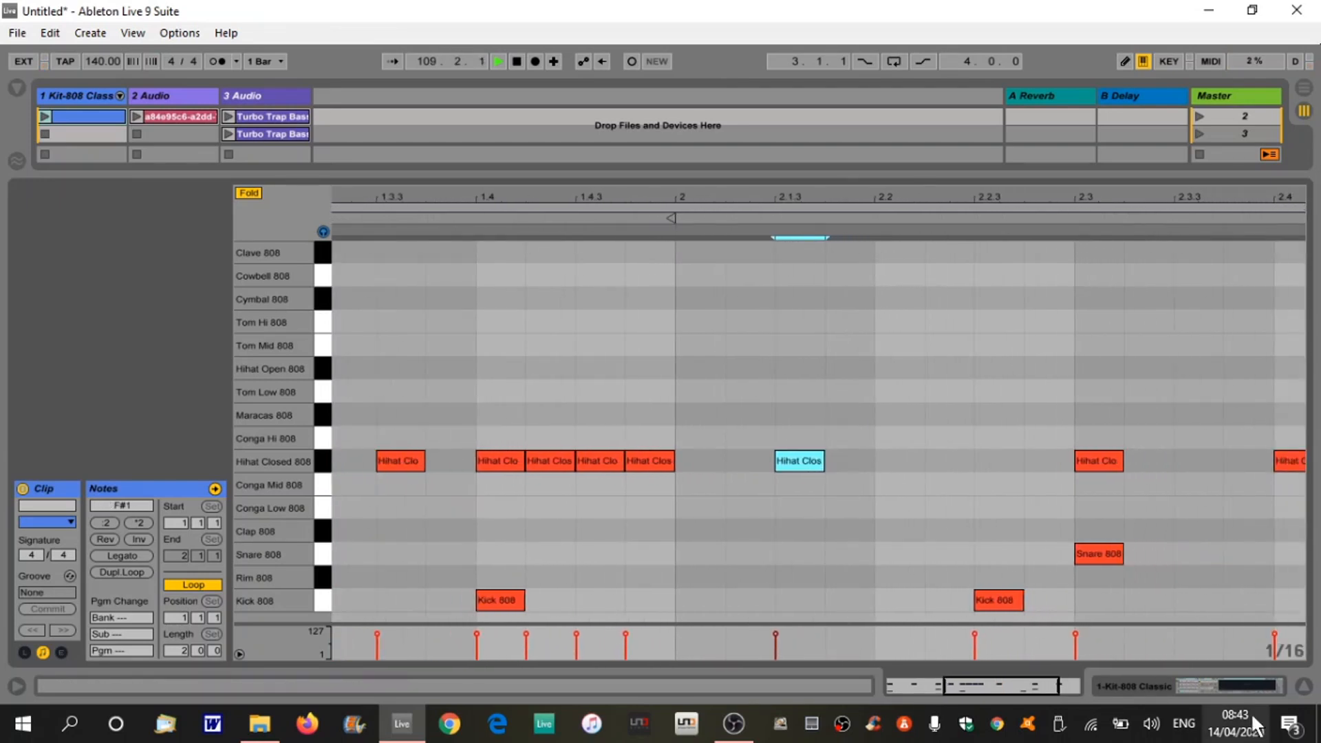
right_click(1299, 650)
click(1232, 550)
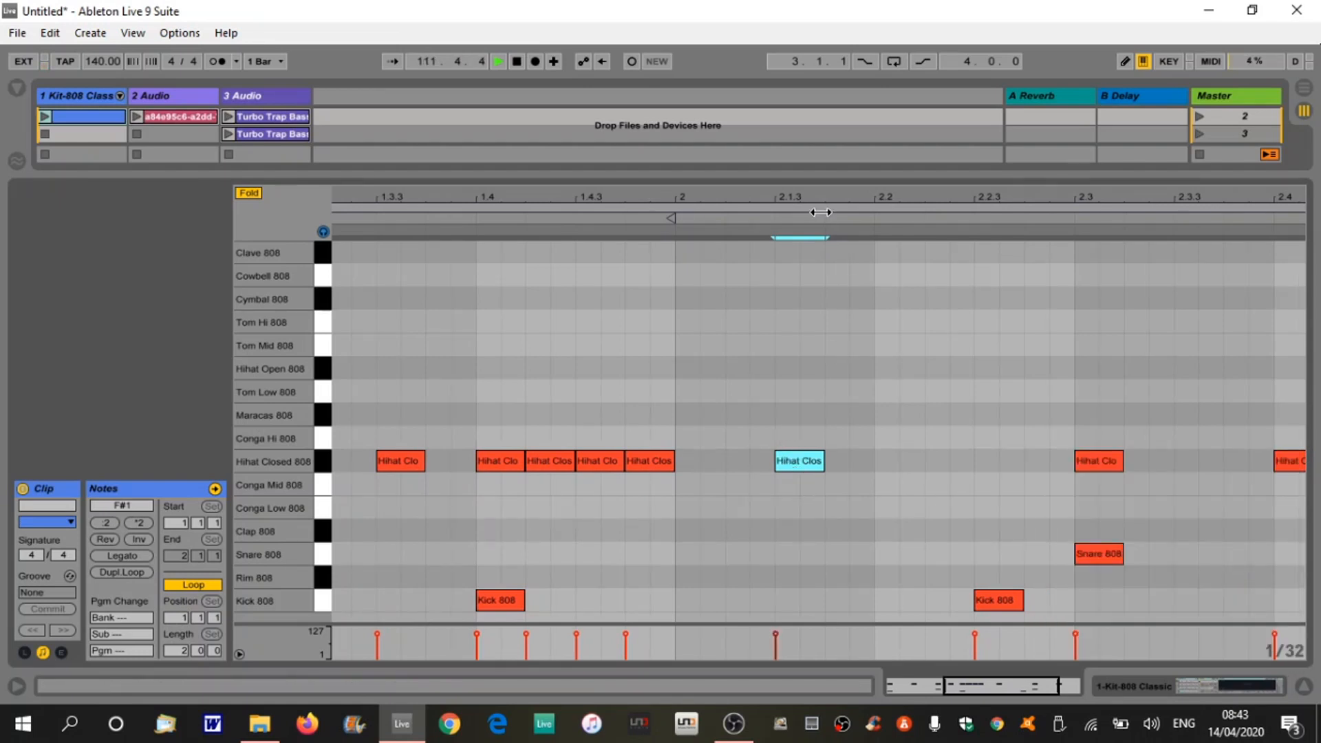
double_click(799, 465)
double_click(788, 461)
double_click(812, 461)
double_click(833, 461)
double_click(868, 459)
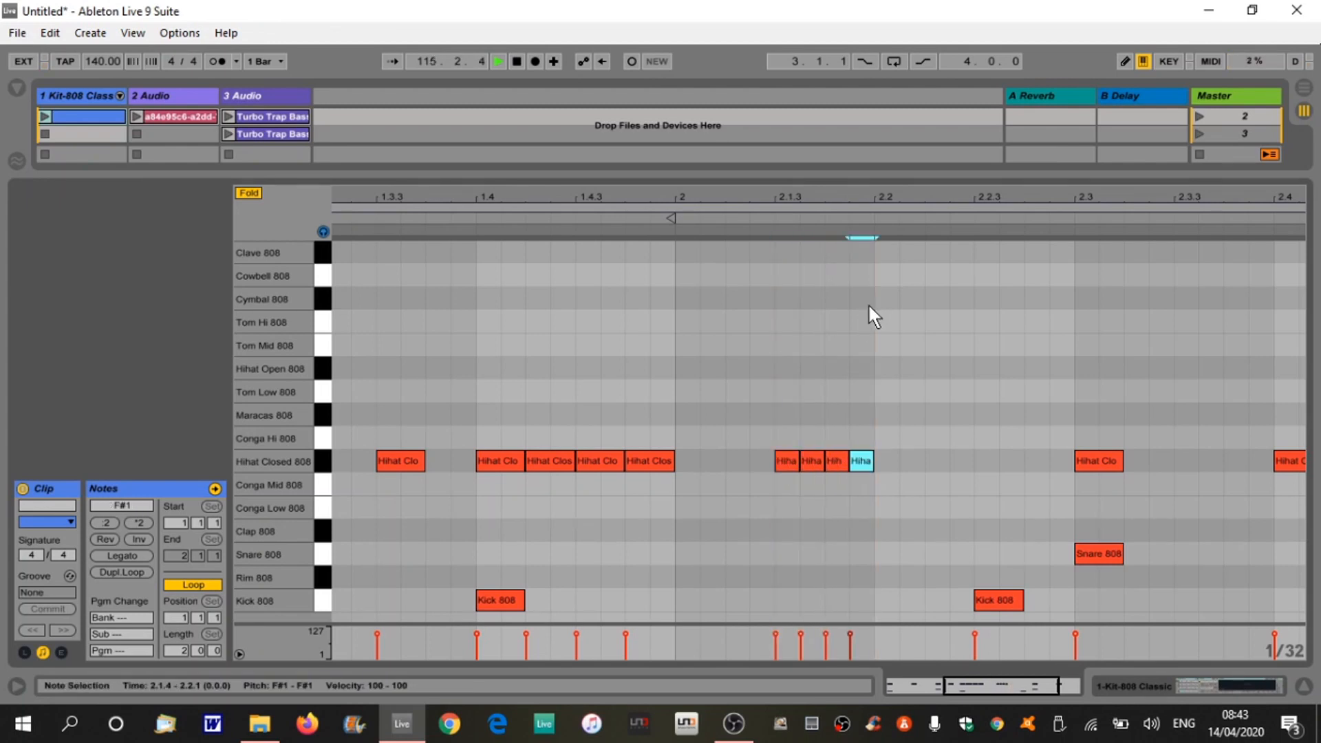
Launch the drum clip and add a 1/32 closed hi-hat note at the start of bar 2
click(44, 115)
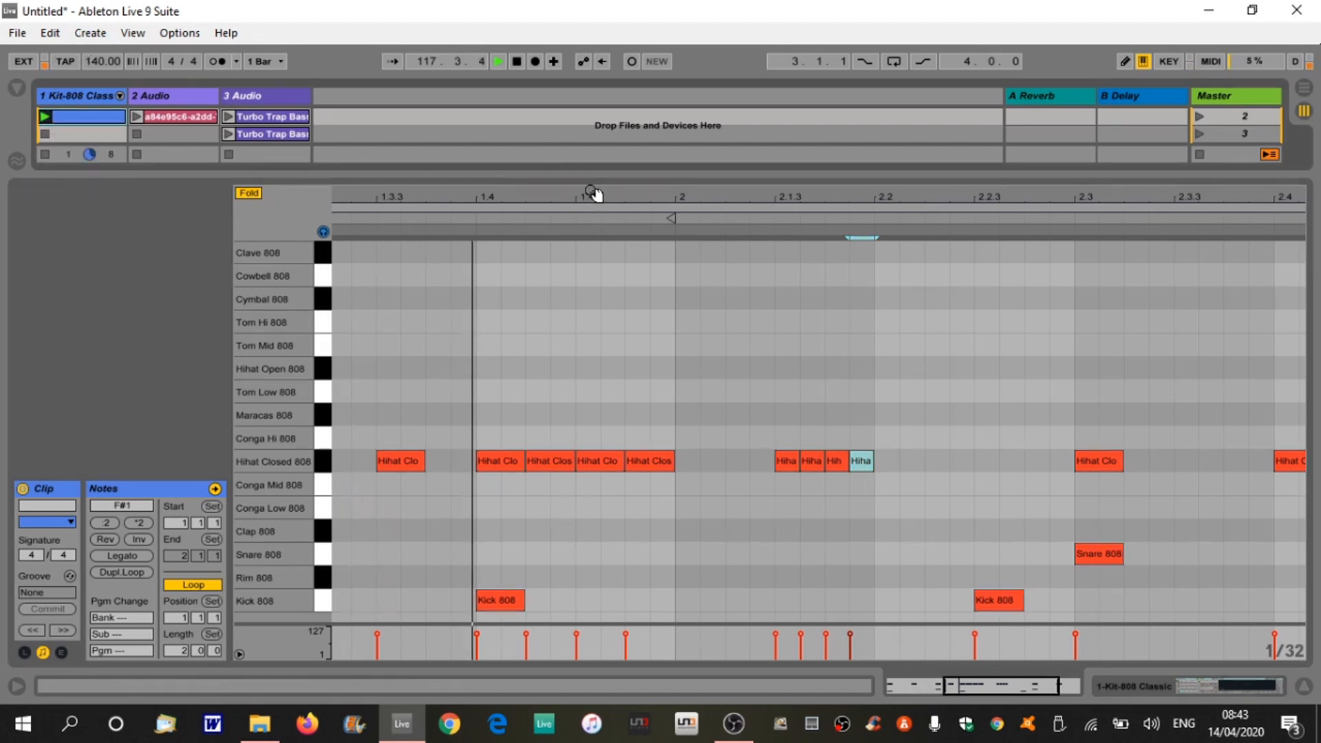
drag(752, 197, 752, 162)
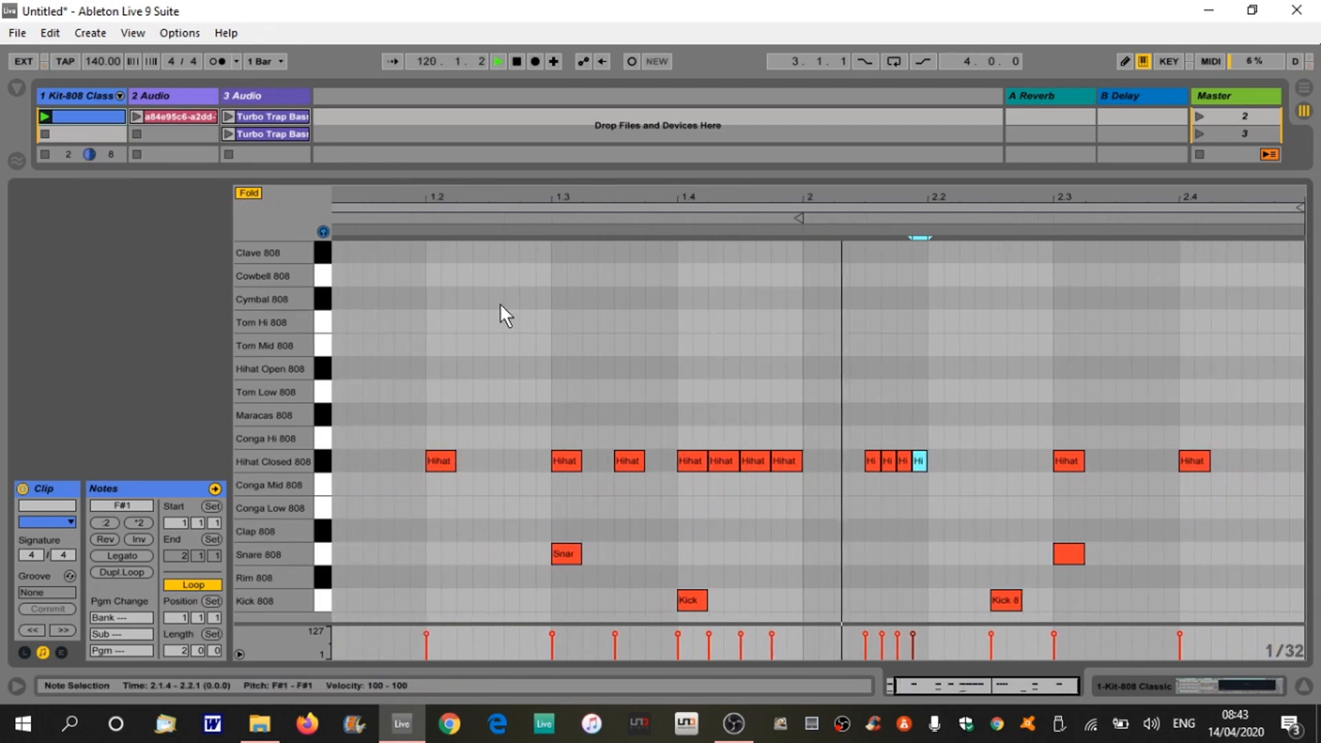
double_click(810, 460)
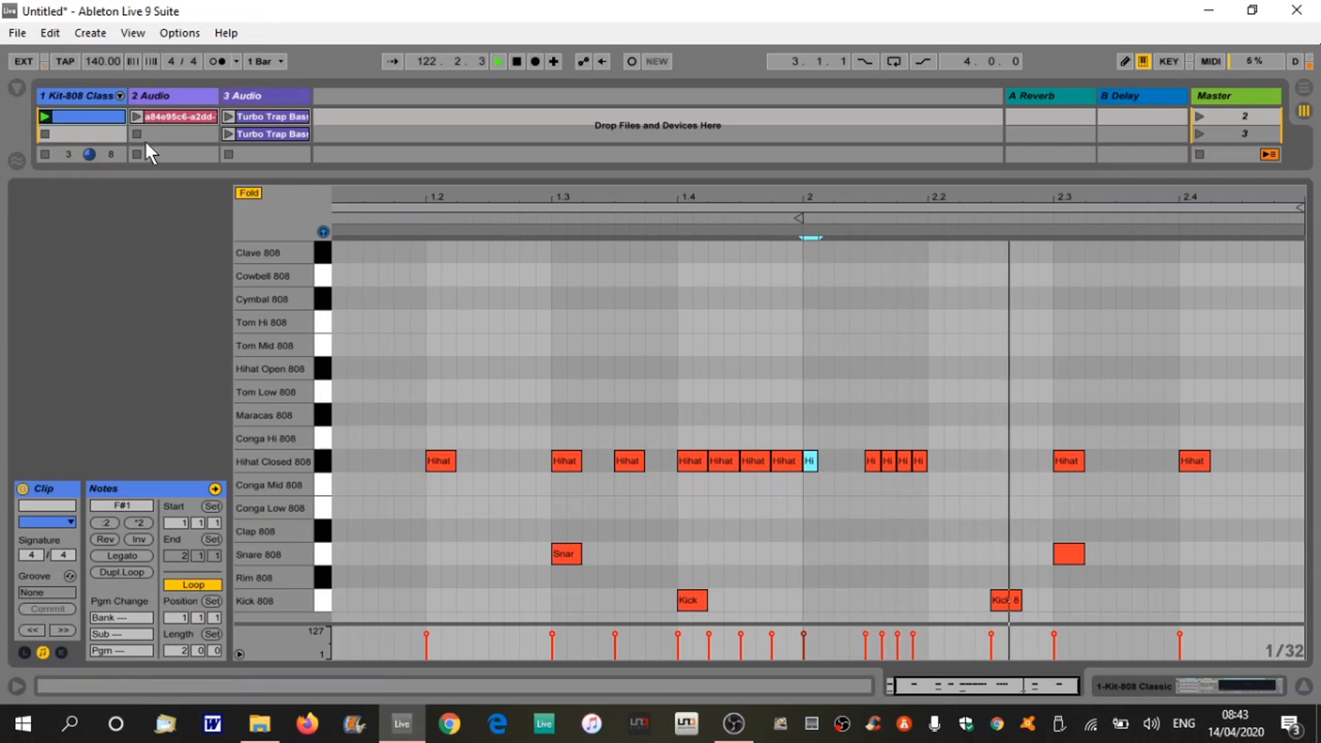
Compare the pattern with the reference loop: play the reference alone, add the drum clip, and stop the reference
click(43, 152)
click(137, 115)
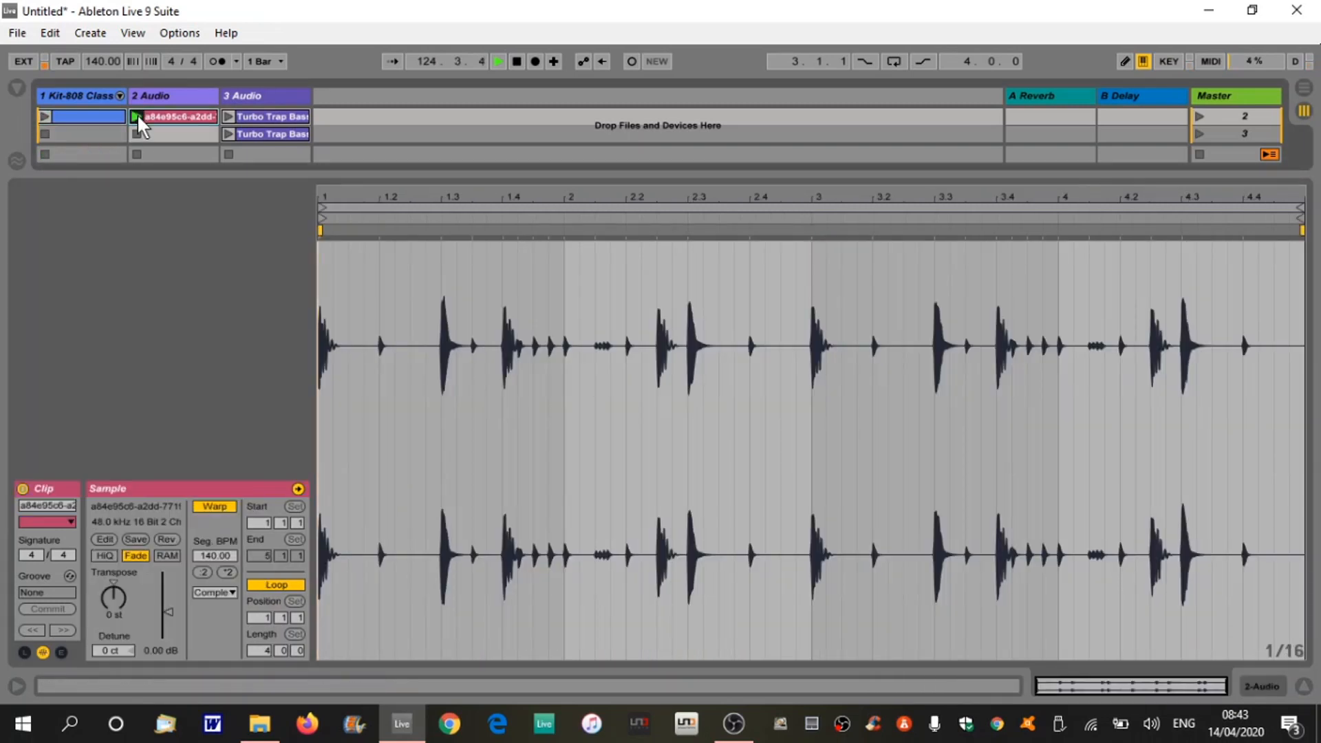
click(41, 115)
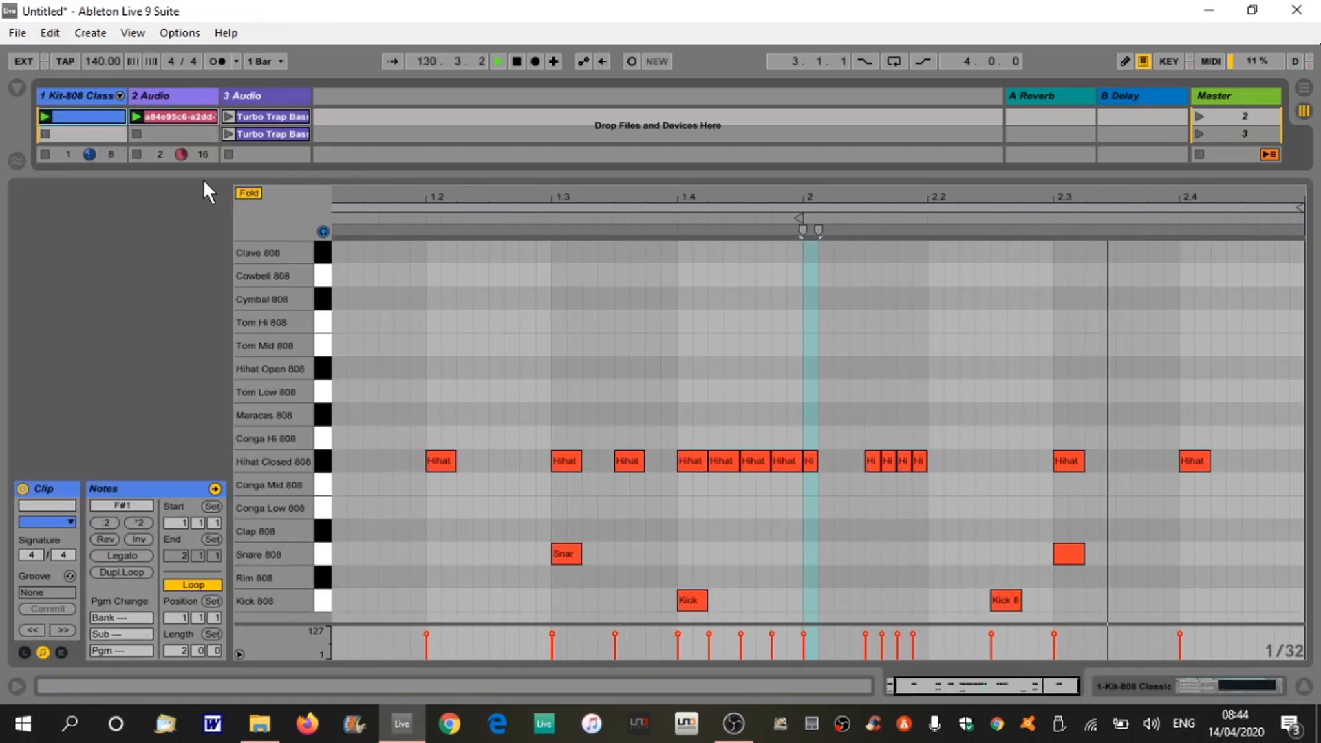
click(137, 134)
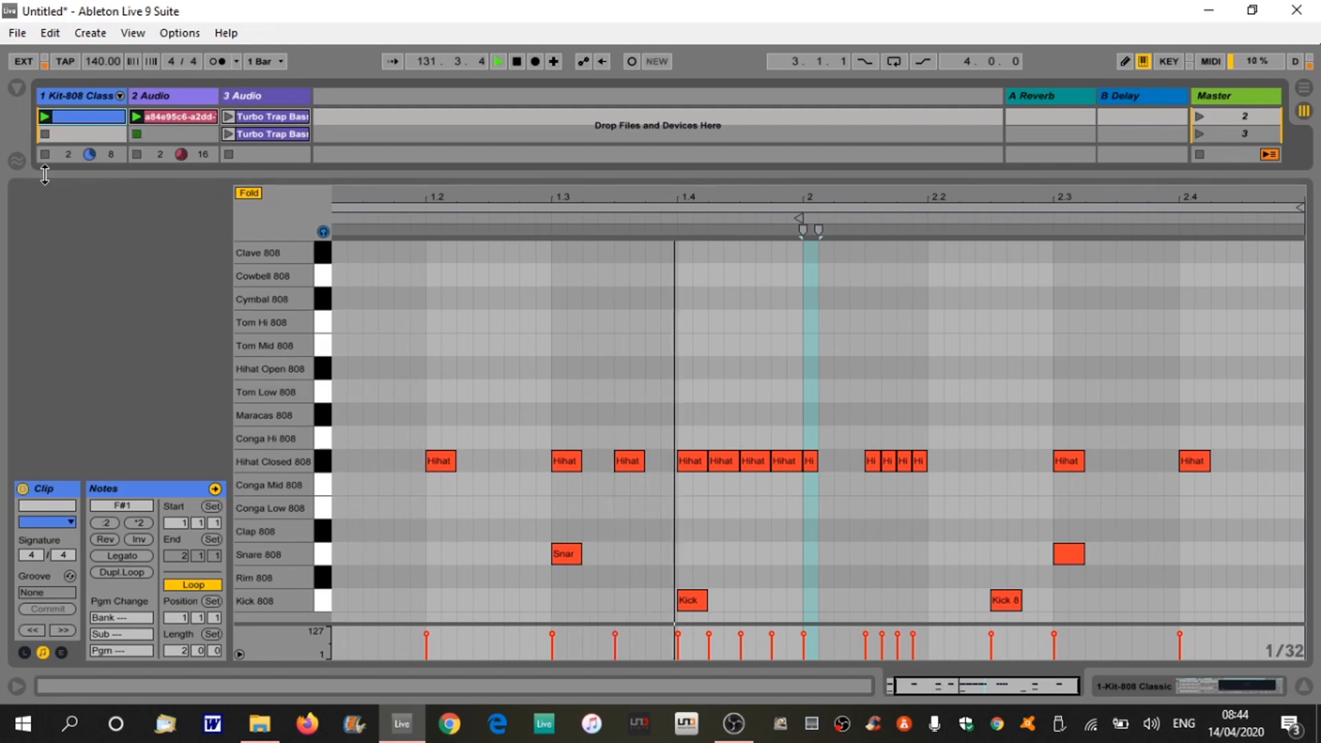
Stop the drum clip and set the note grid to adaptive Medium
click(43, 136)
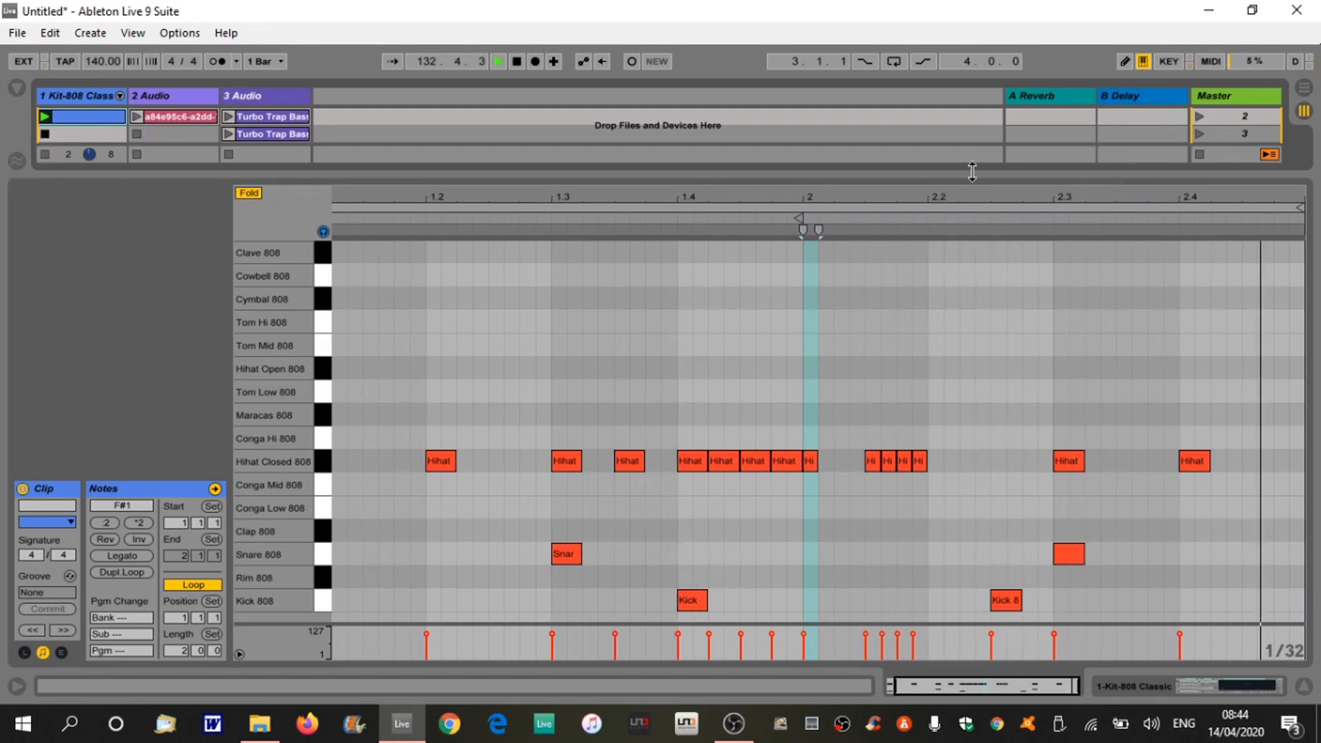
drag(918, 196, 782, 234)
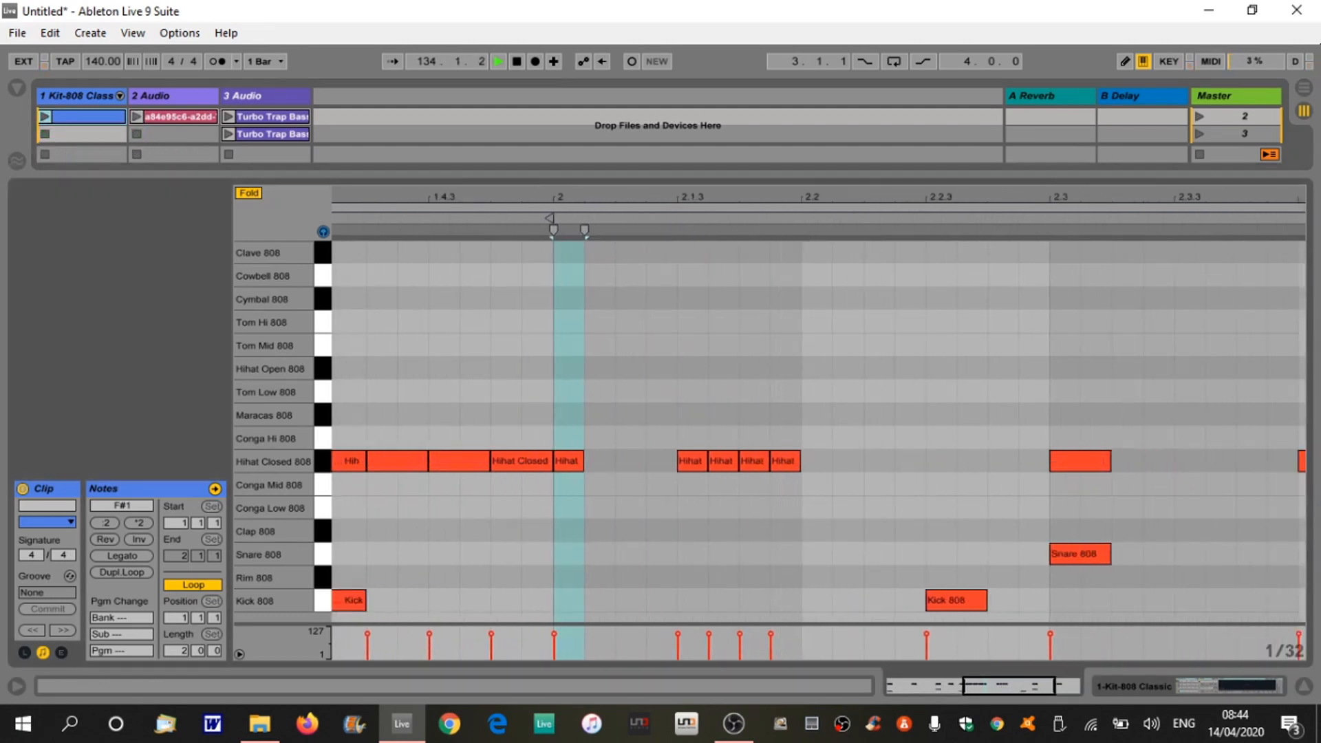
right_click(1270, 644)
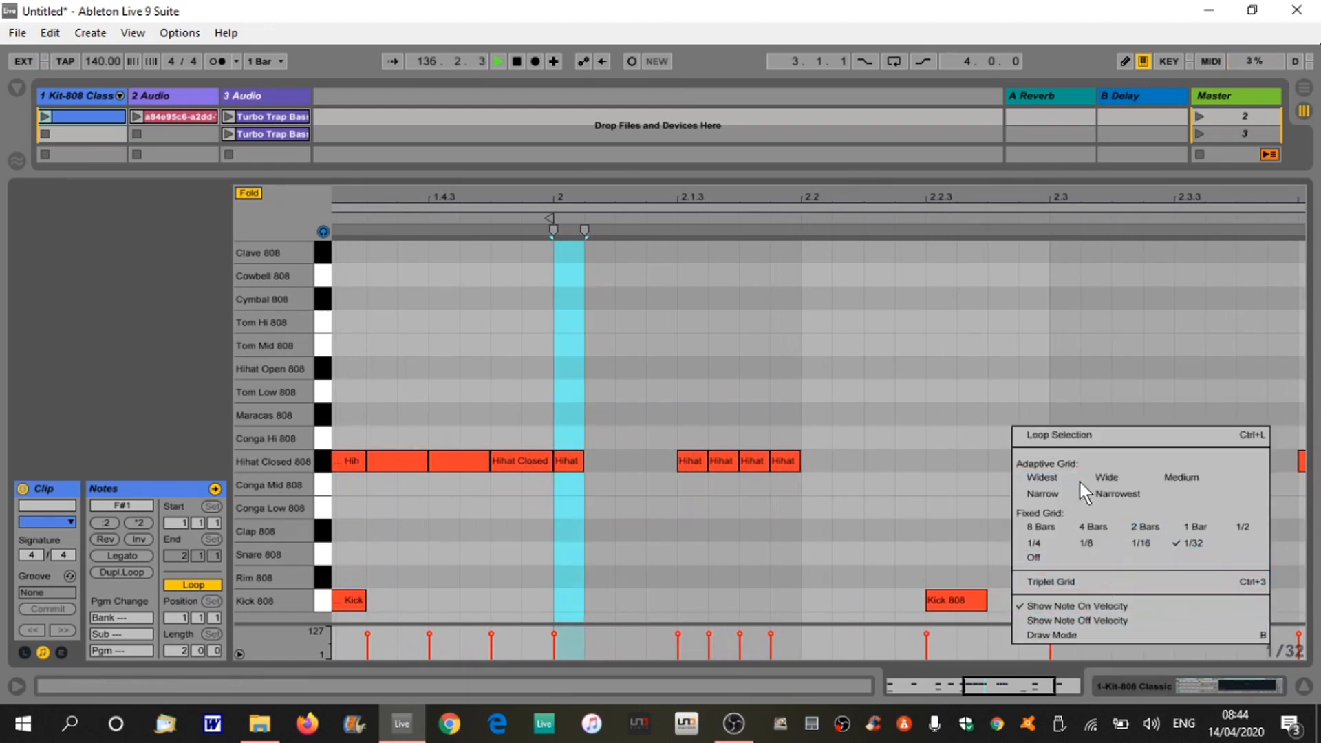
click(1182, 480)
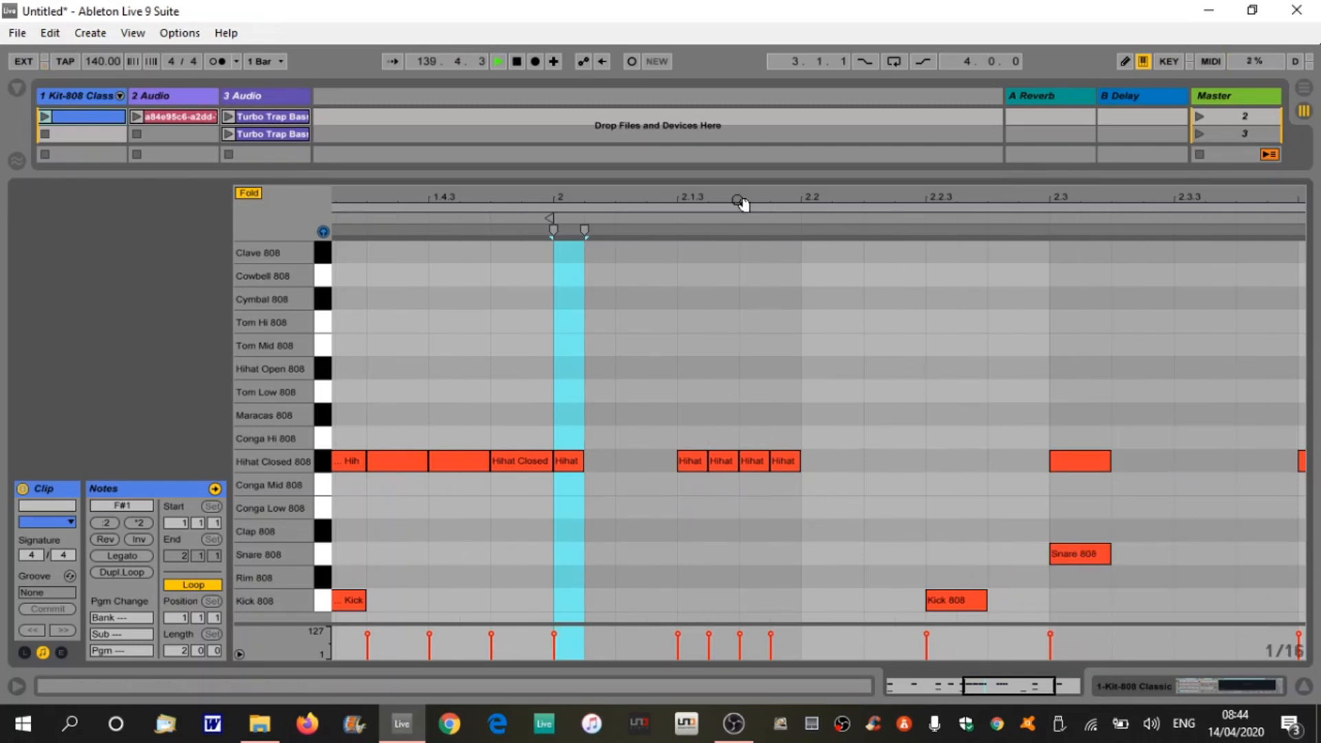
Replace the four 1/32 closed hi-hats starting at 2.1.3 with four 1/64 notes running up to 2.1.4
drag(741, 198, 755, 218)
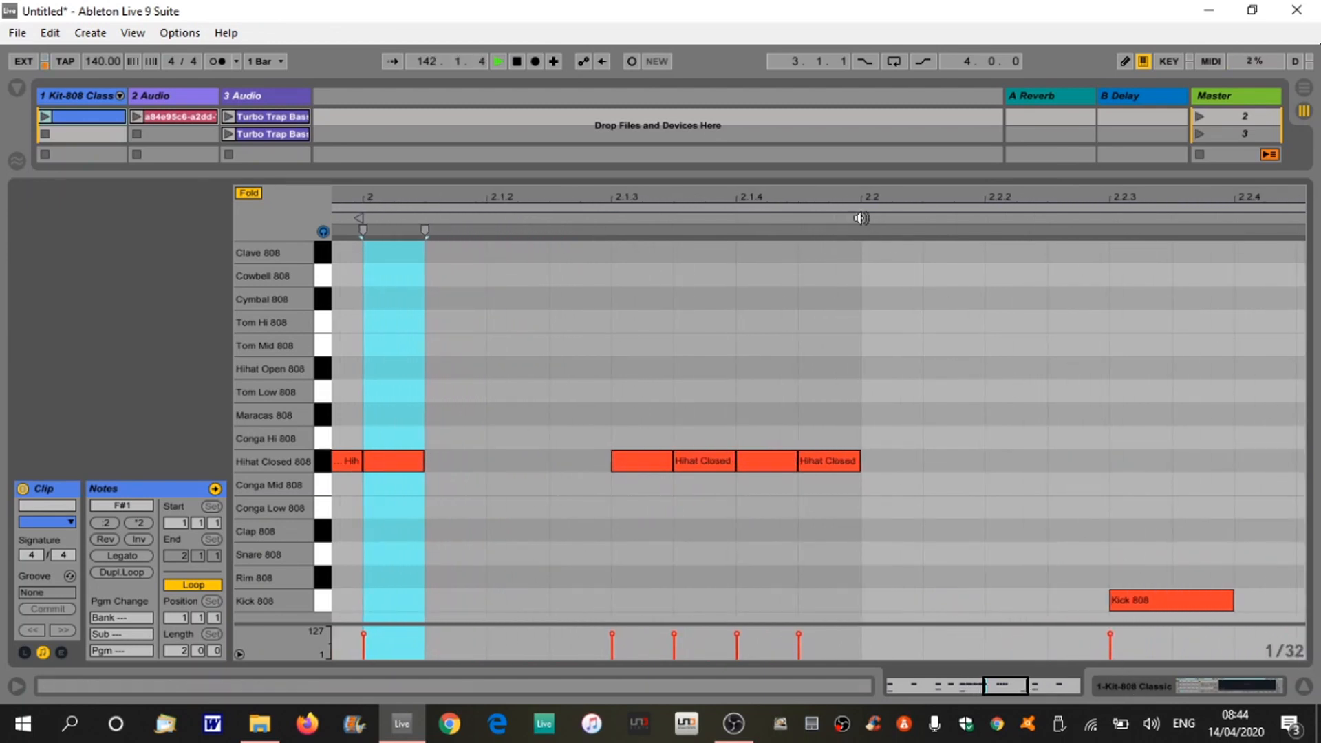
drag(867, 201, 866, 213)
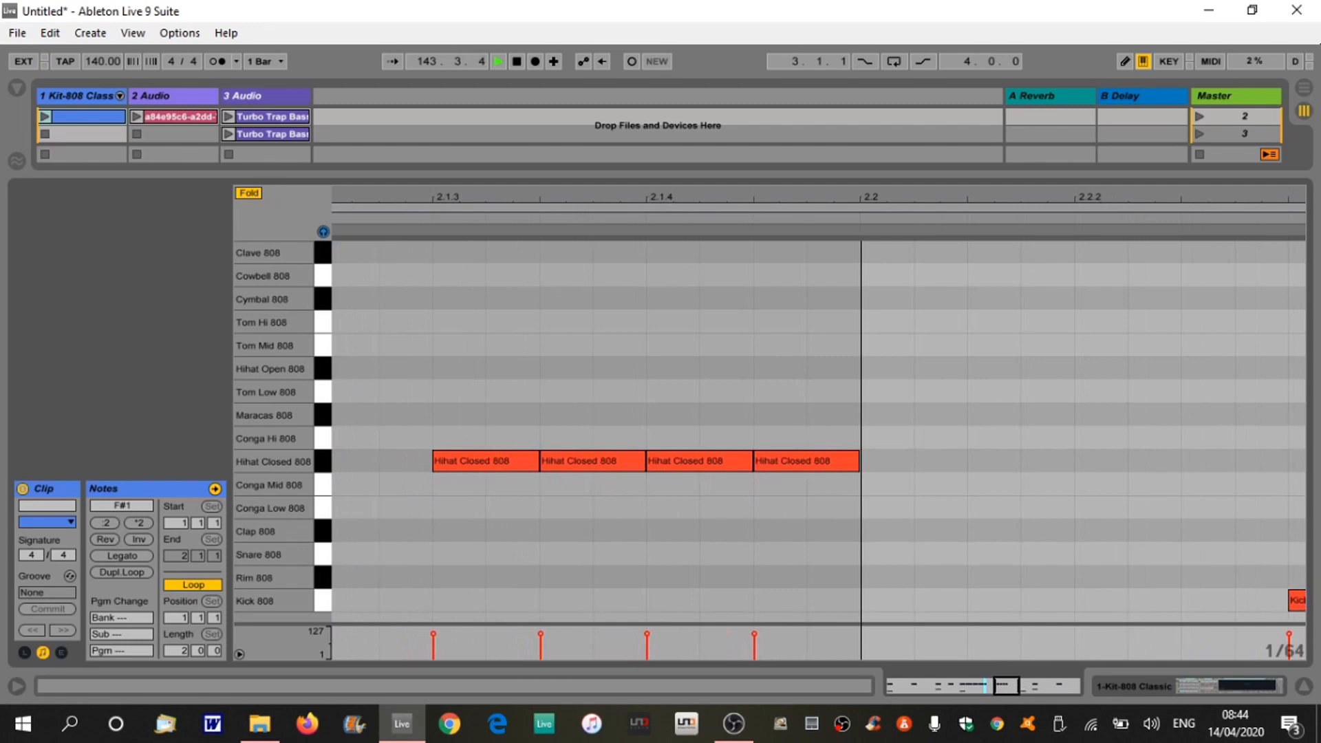
double_click(807, 466)
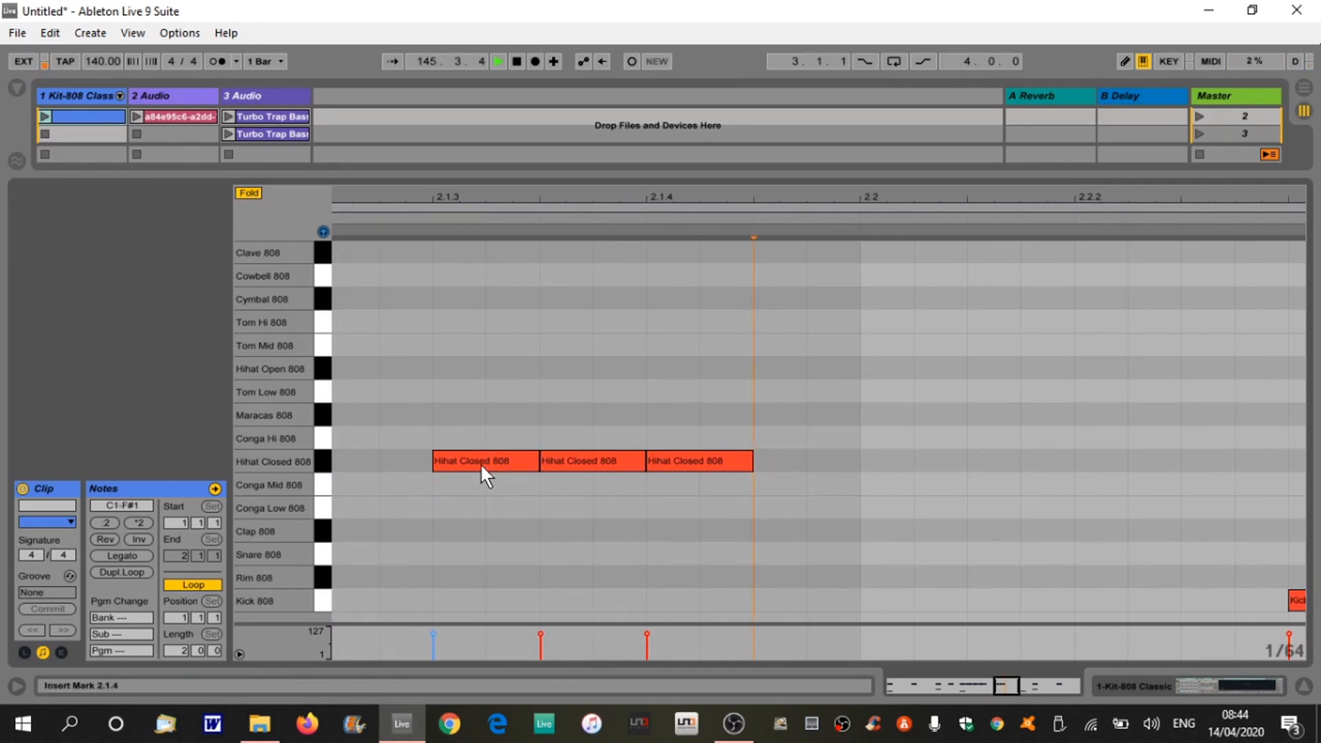
click(480, 462)
double_click(468, 463)
double_click(454, 464)
double_click(520, 464)
double_click(578, 461)
double_click(564, 461)
double_click(618, 461)
click(678, 461)
key(Delete)
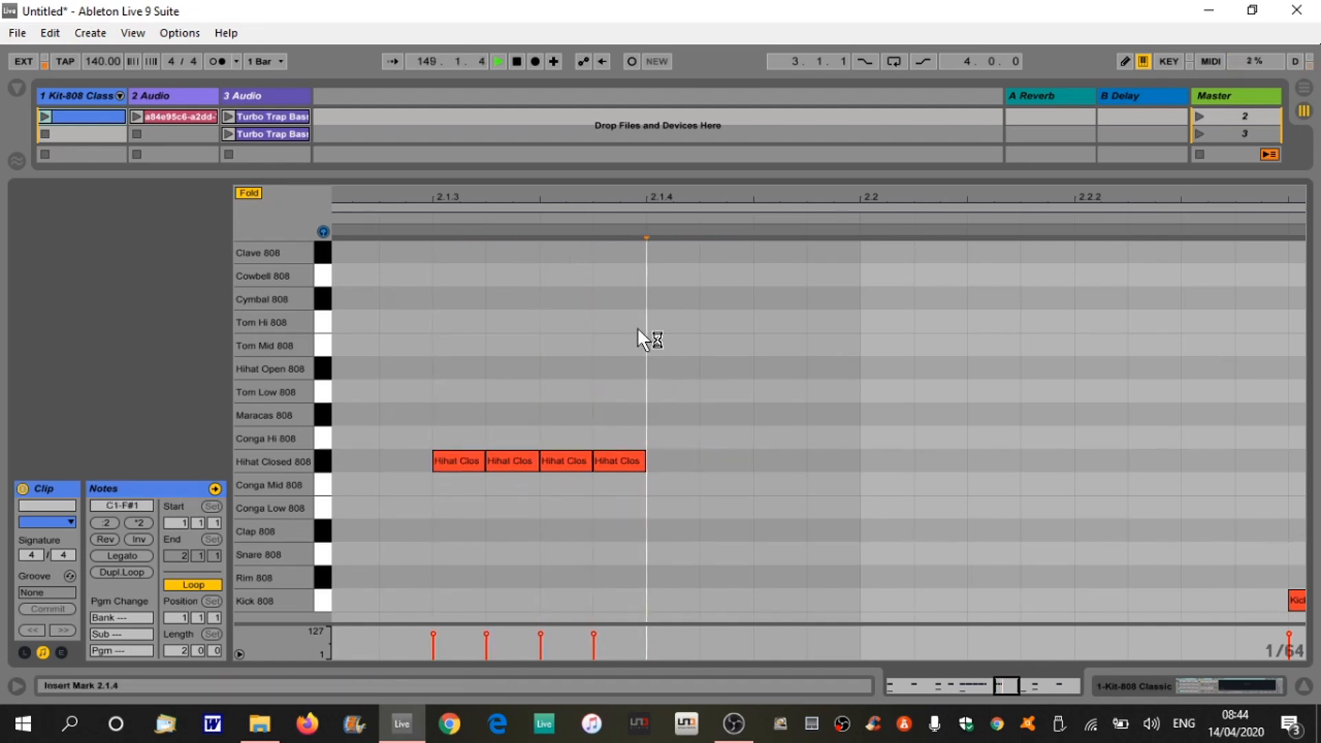
Play the drum clip together with the reference loop and add a 1/16 closed hi-hat note at 2.2
drag(621, 198, 619, 165)
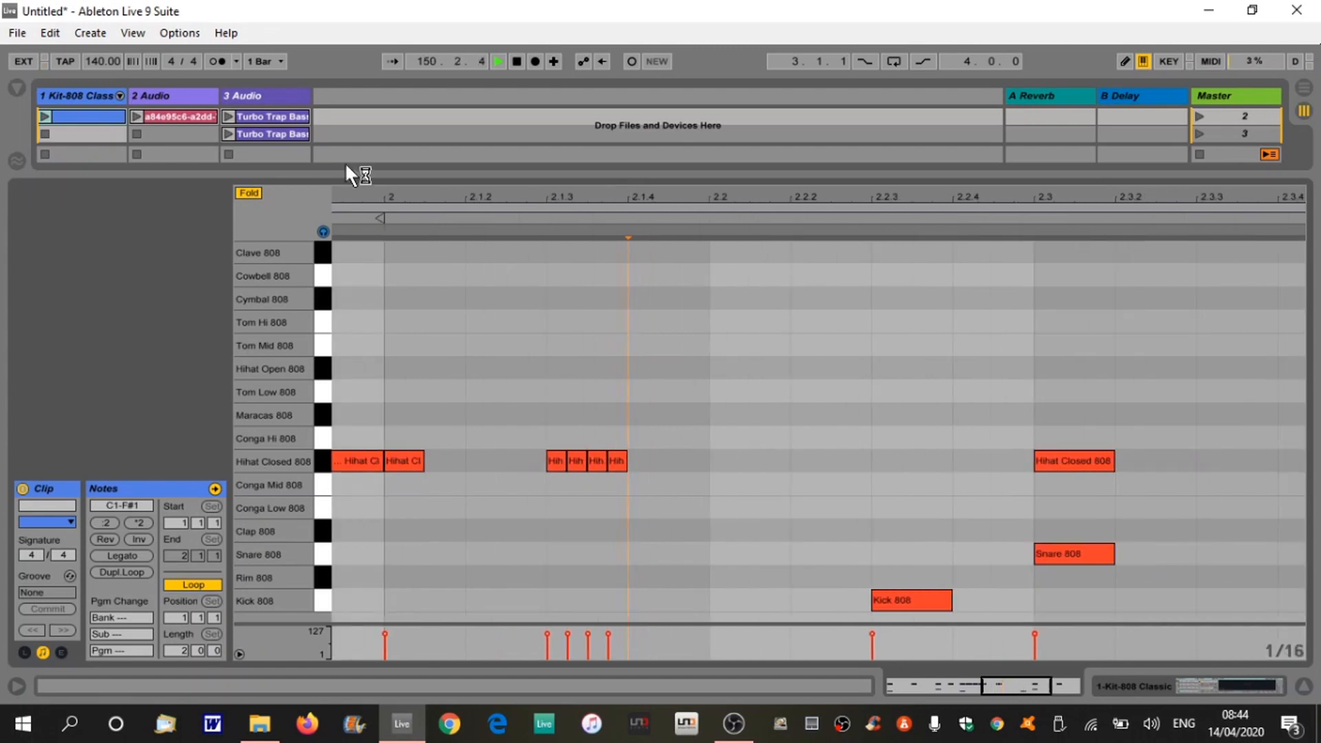
click(45, 117)
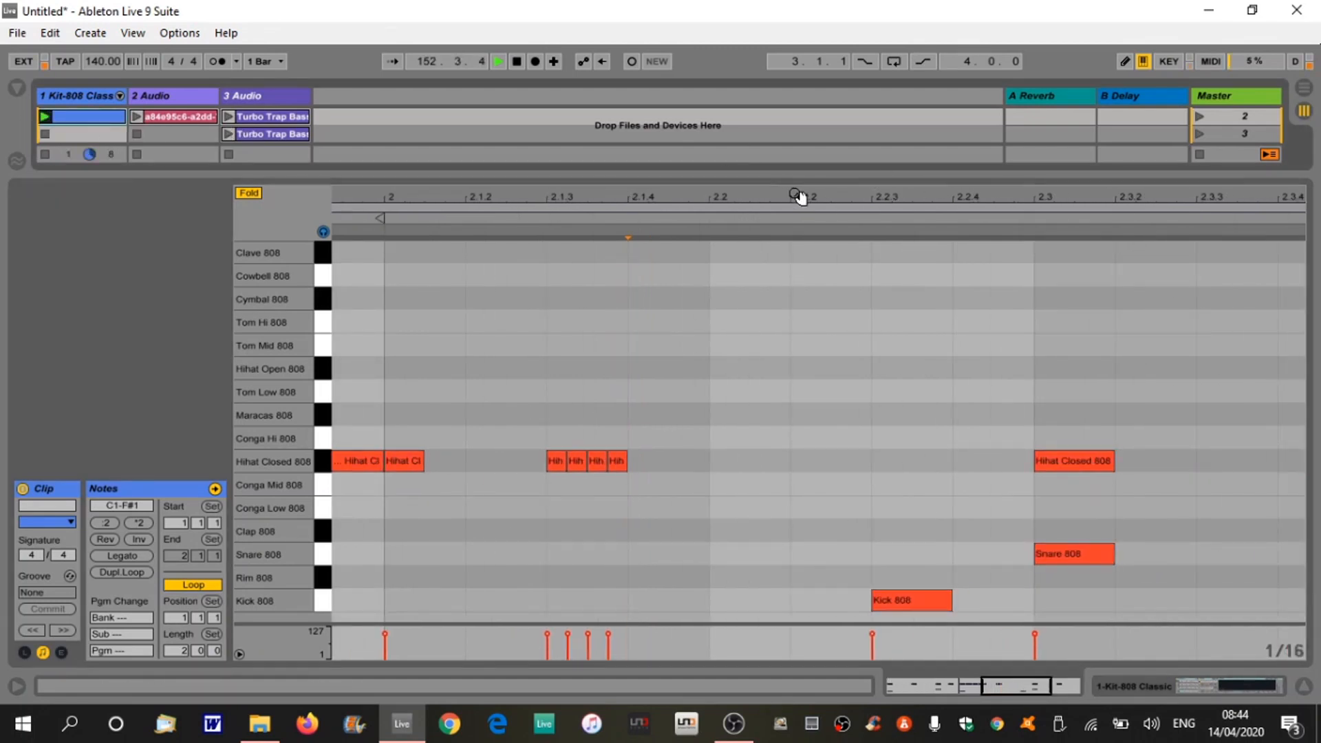
click(137, 115)
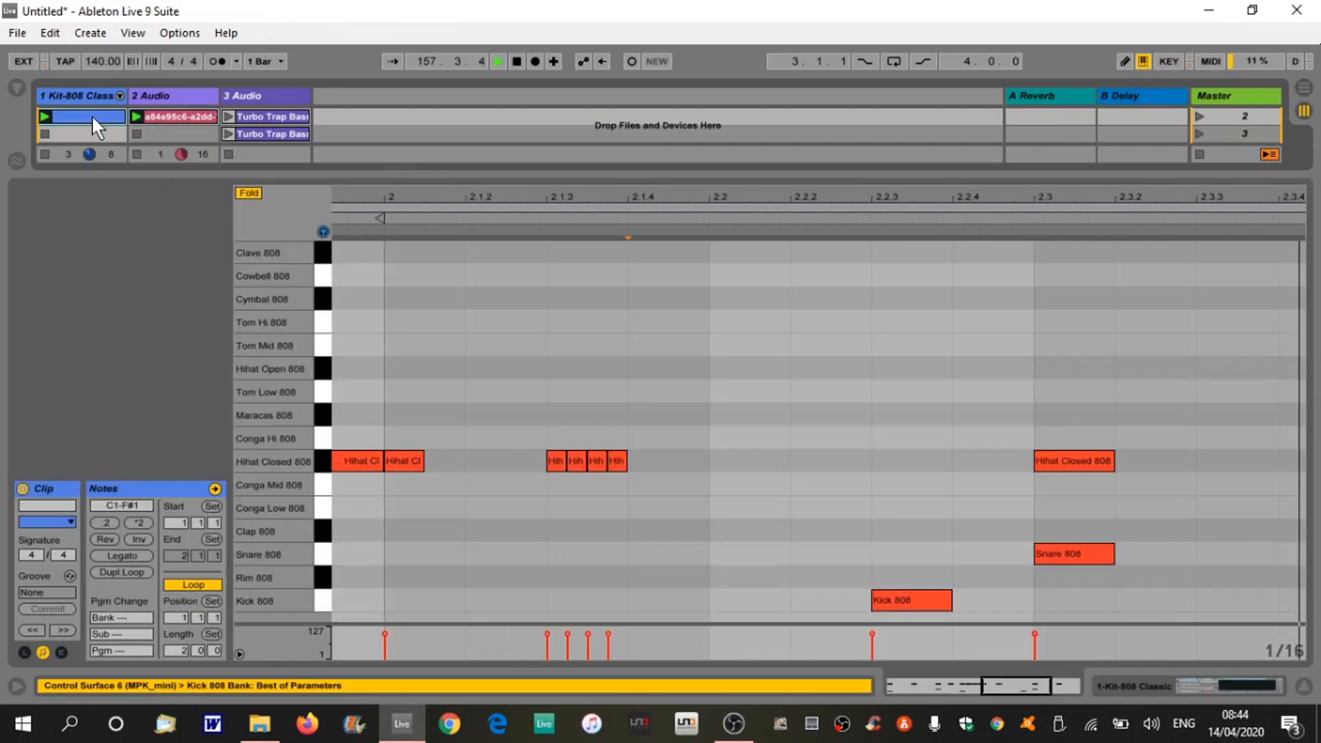
click(92, 114)
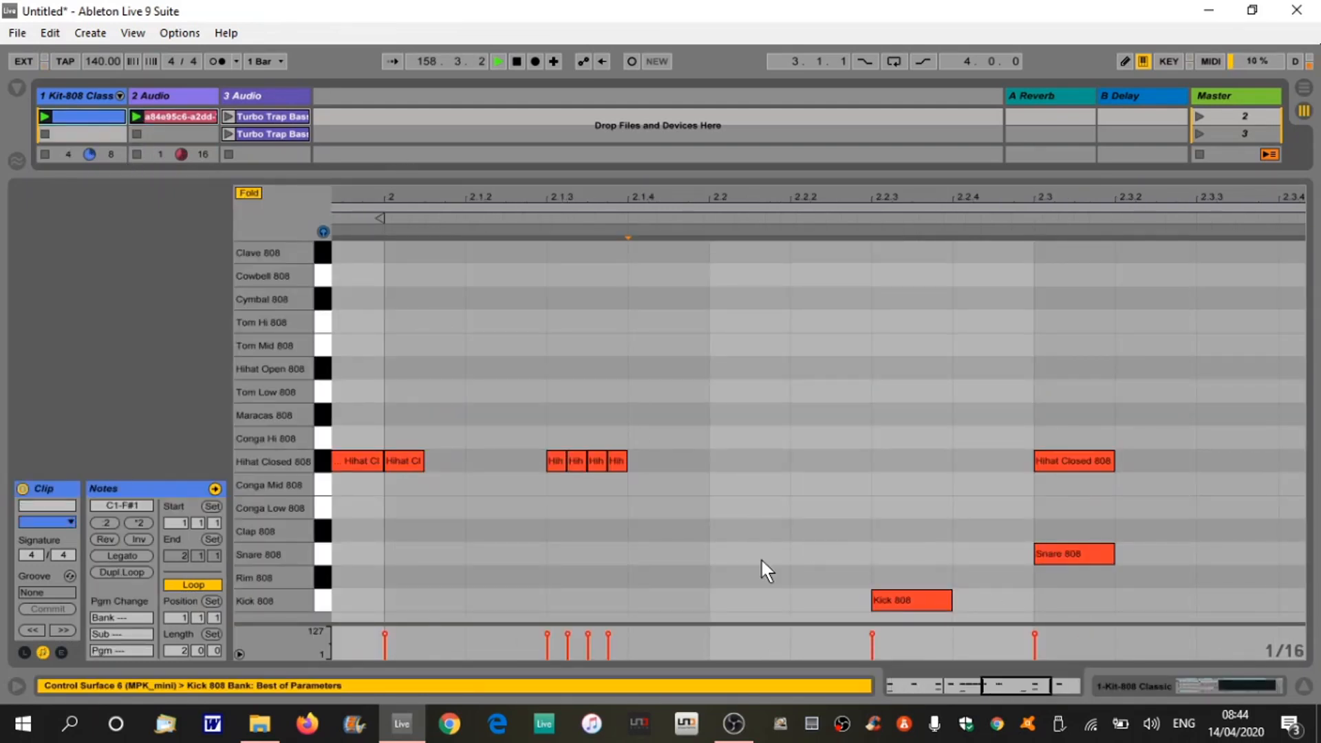
double_click(745, 461)
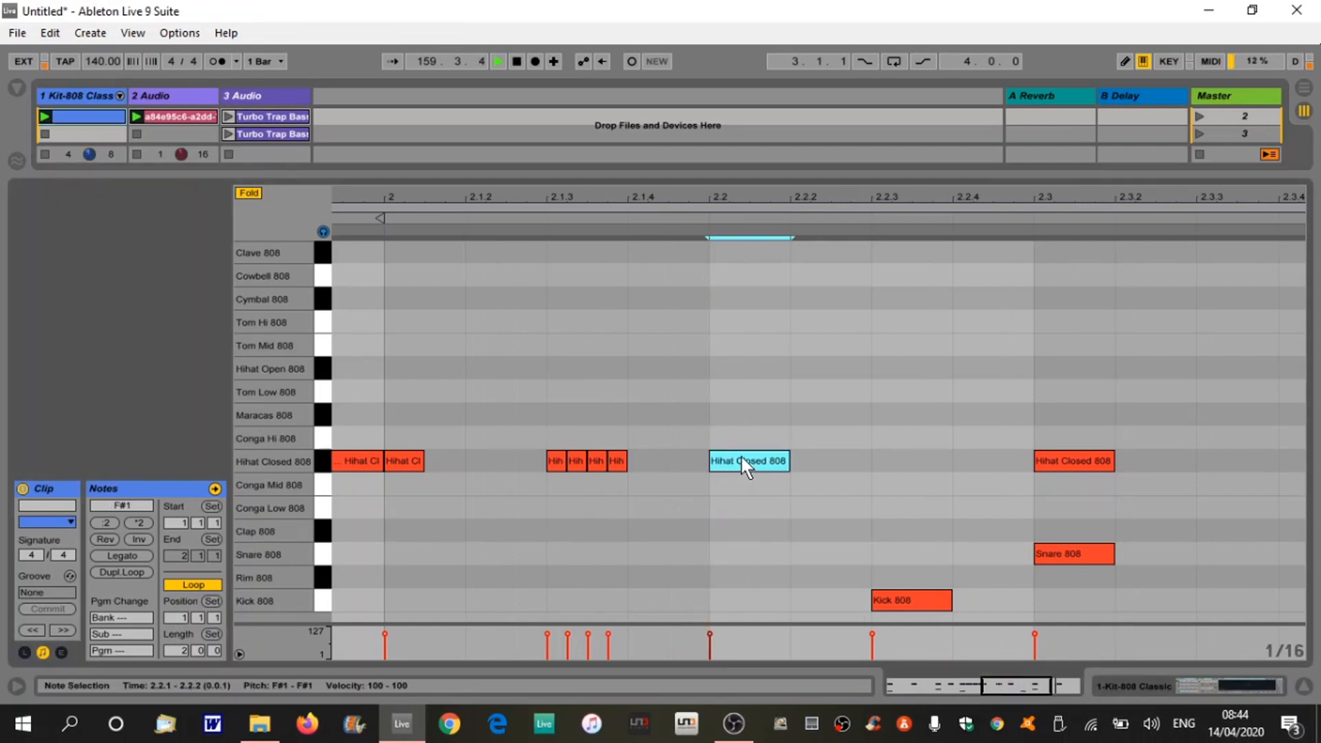
drag(768, 203, 967, 200)
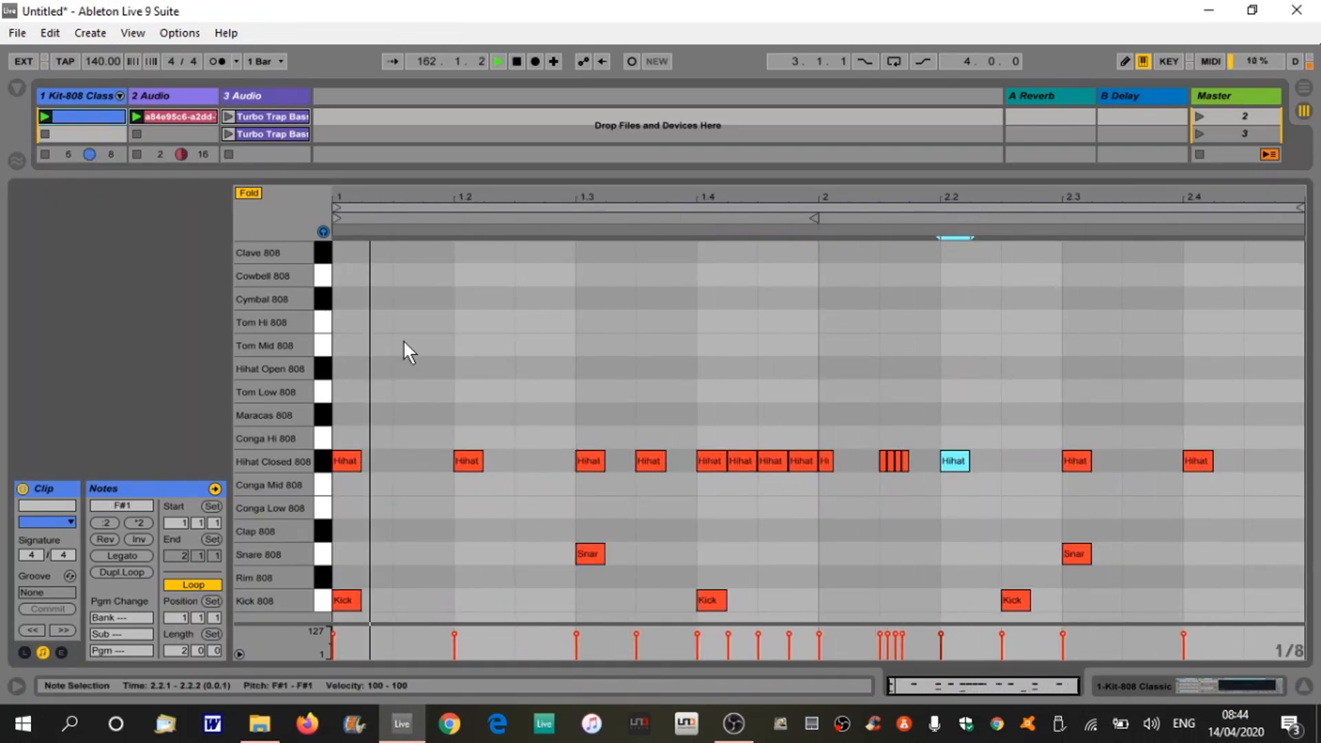
Compare the two playing loops by fading the reference track and the drum track down and back up in turn, and stop both
drag(437, 177, 437, 434)
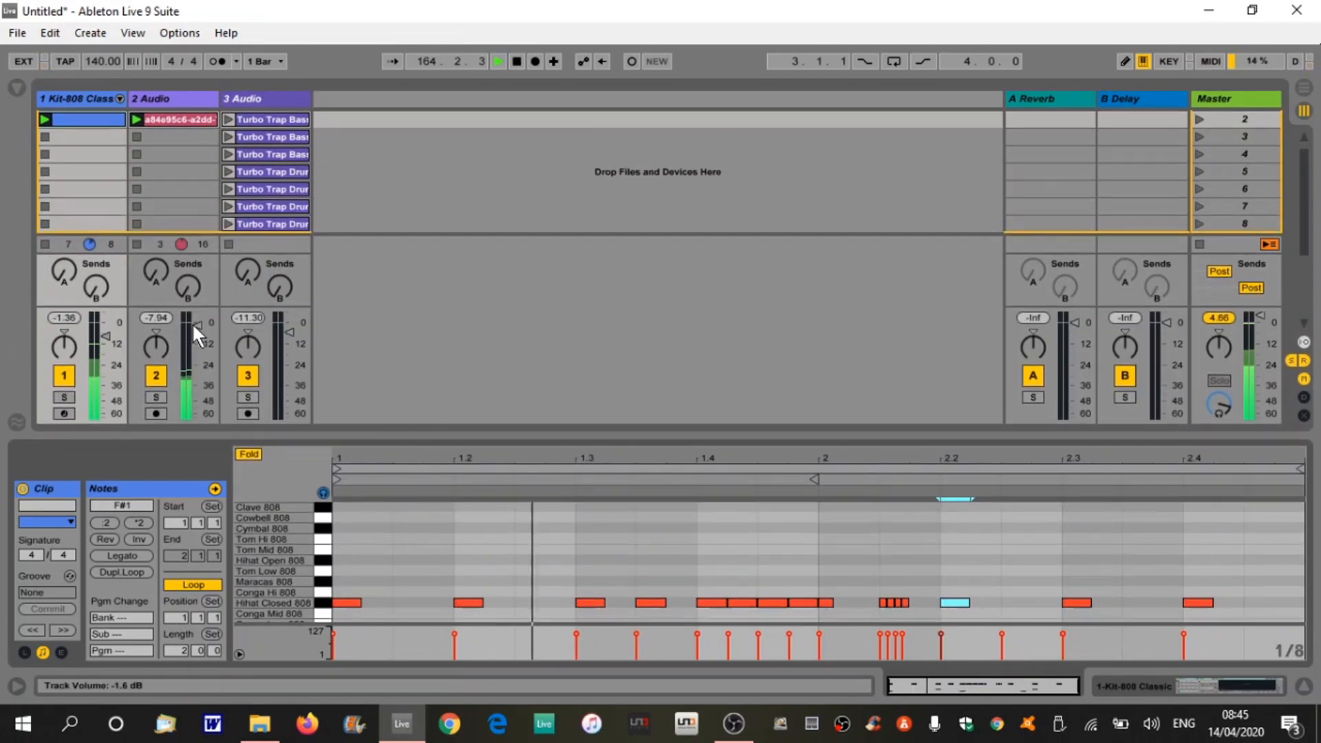
drag(192, 324, 198, 411)
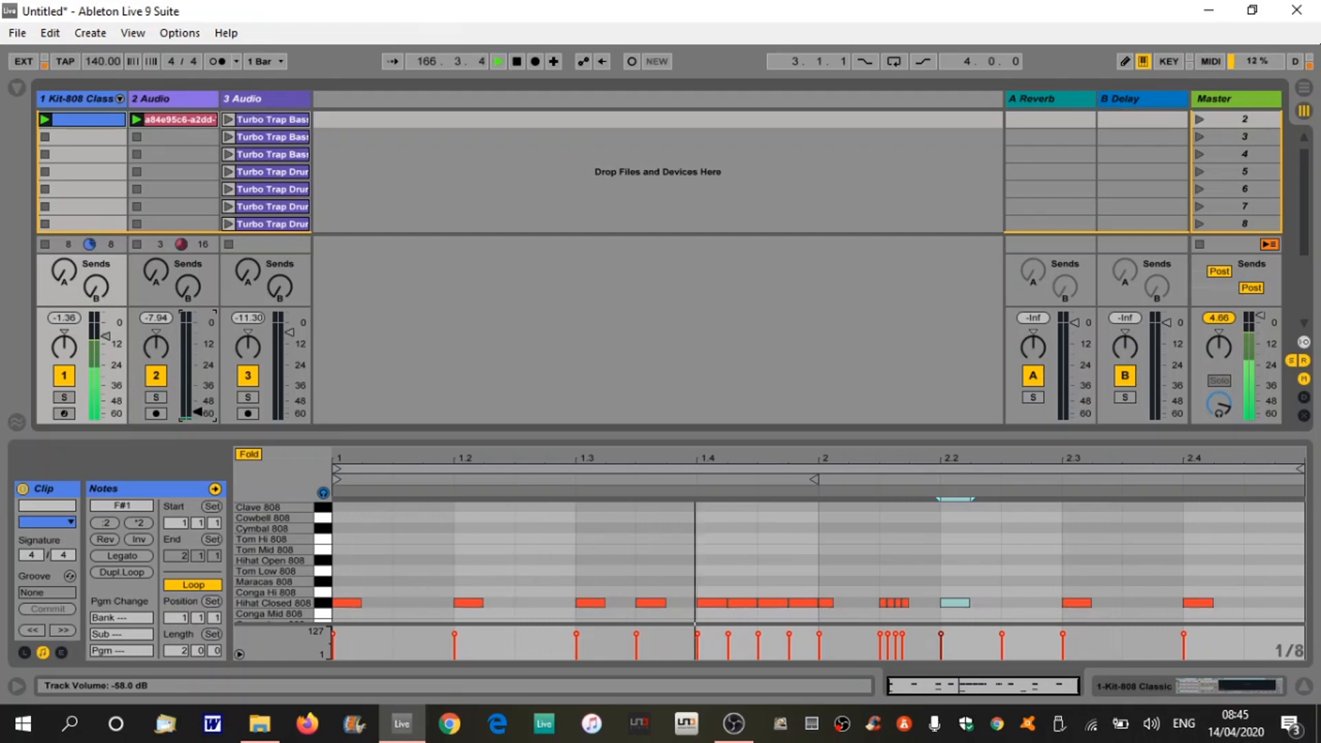
drag(198, 356, 197, 333)
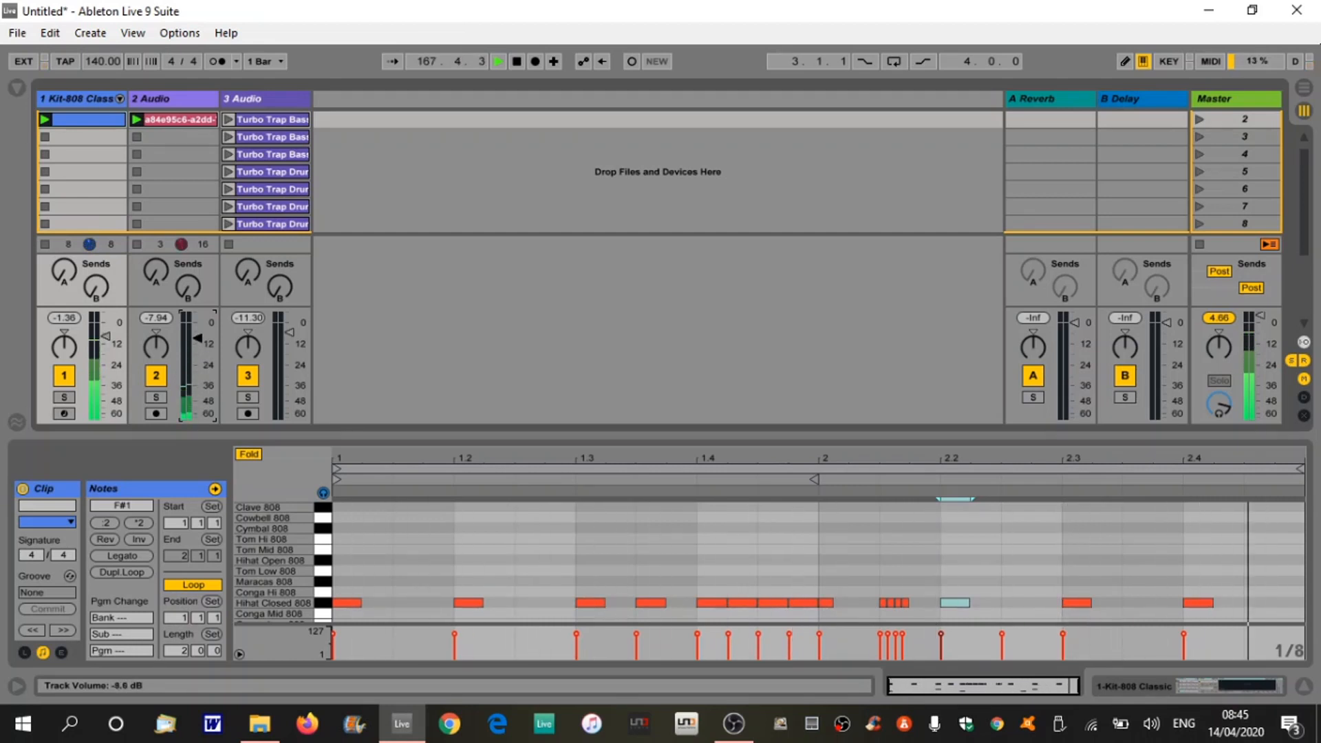
drag(105, 335, 106, 416)
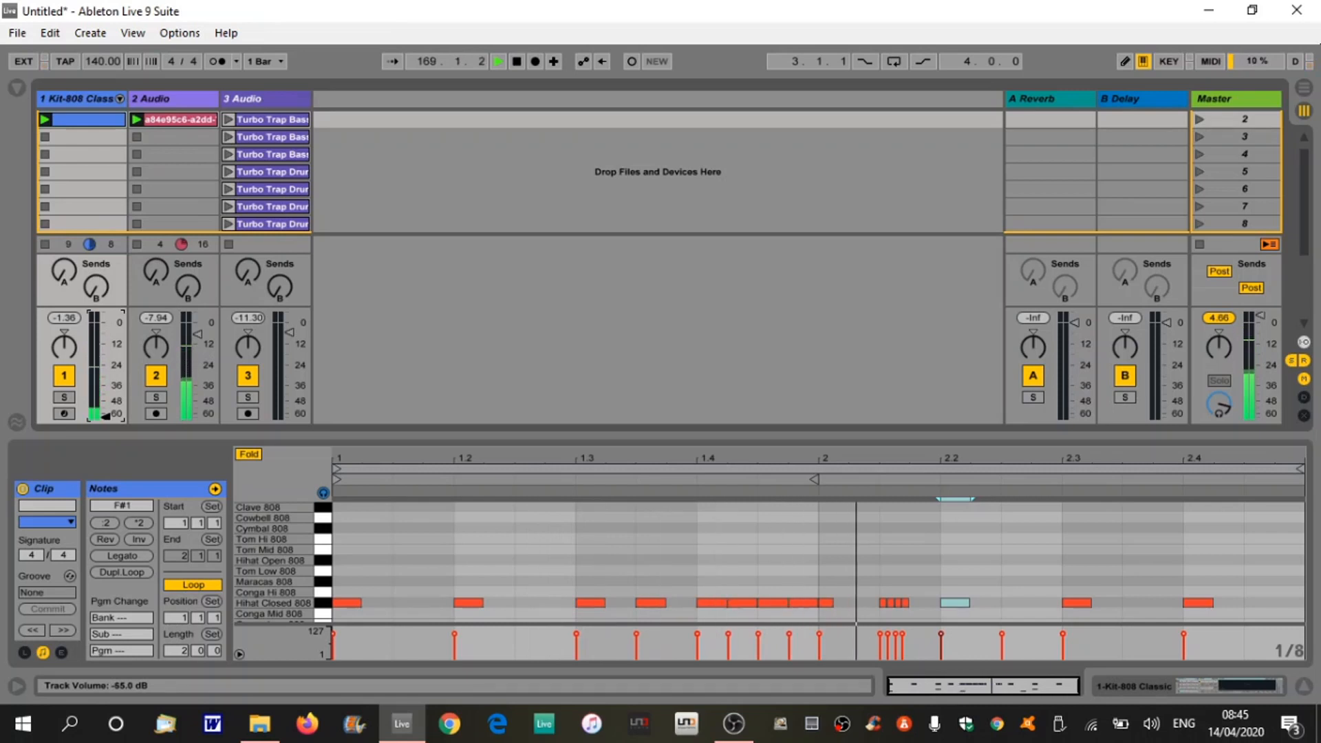
drag(105, 416, 105, 329)
click(196, 332)
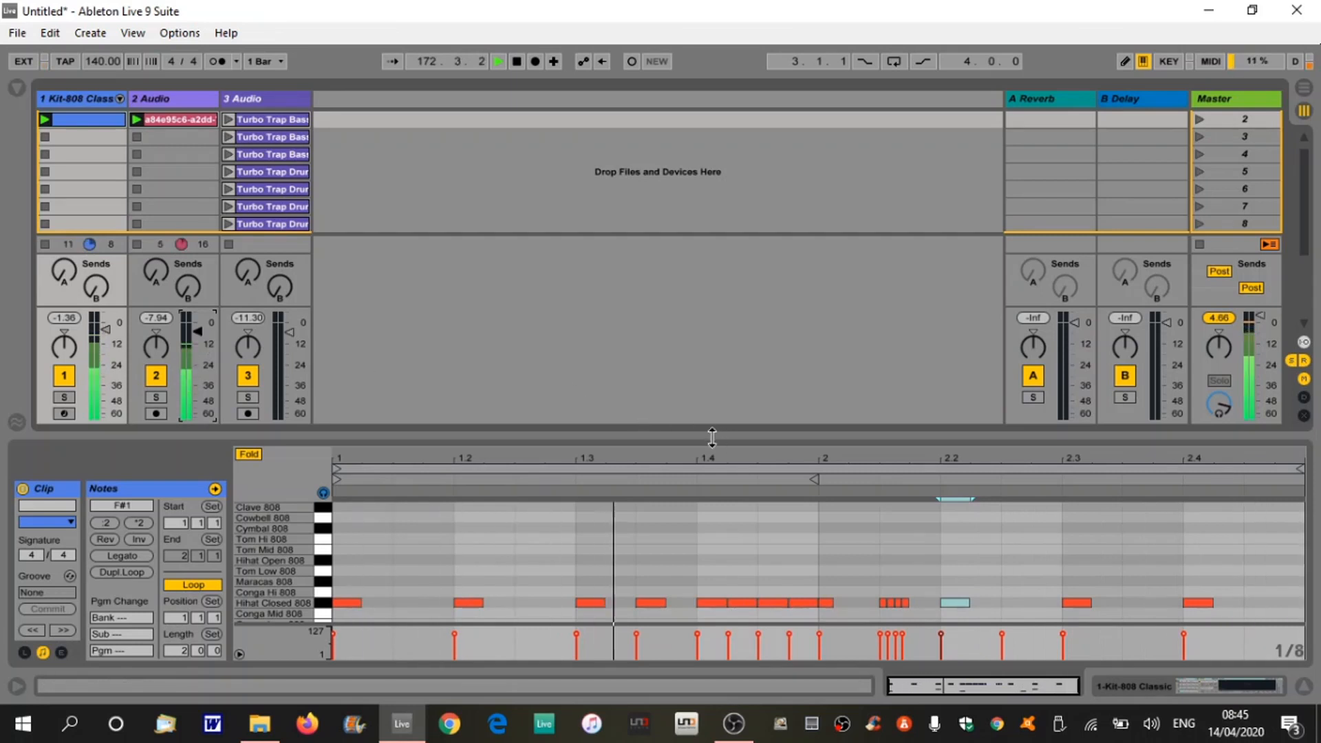
drag(711, 436, 698, 286)
click(44, 136)
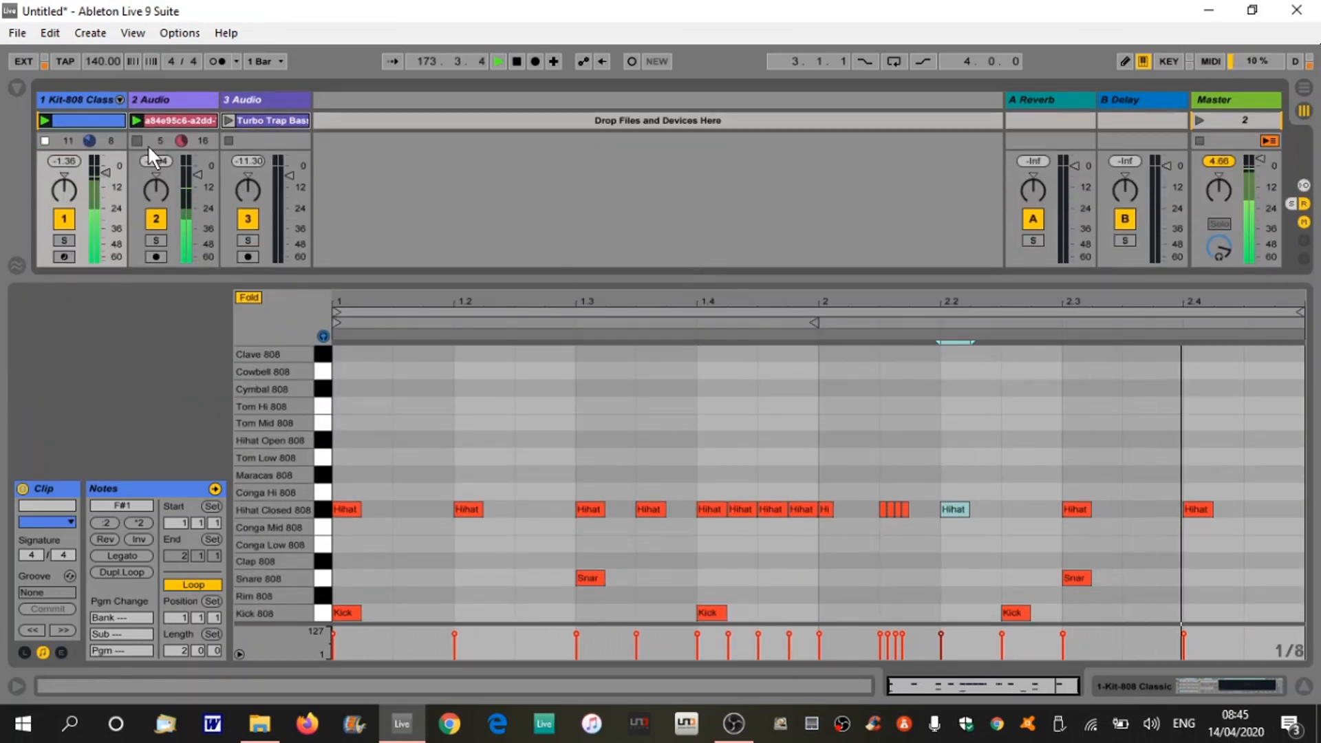
click(137, 141)
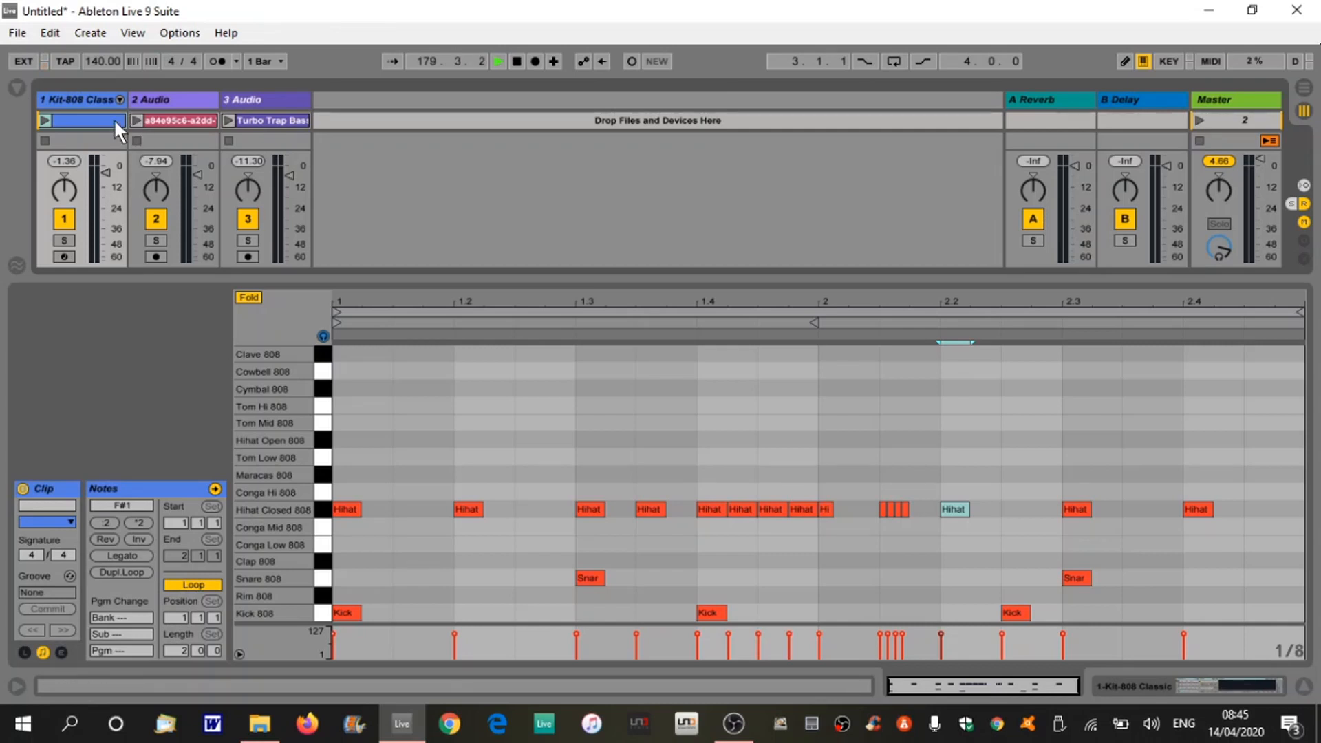
Compare the reference loop and the drum clip at 74 BPM, stop both, and restore the tempo to 140 BPM
click(136, 121)
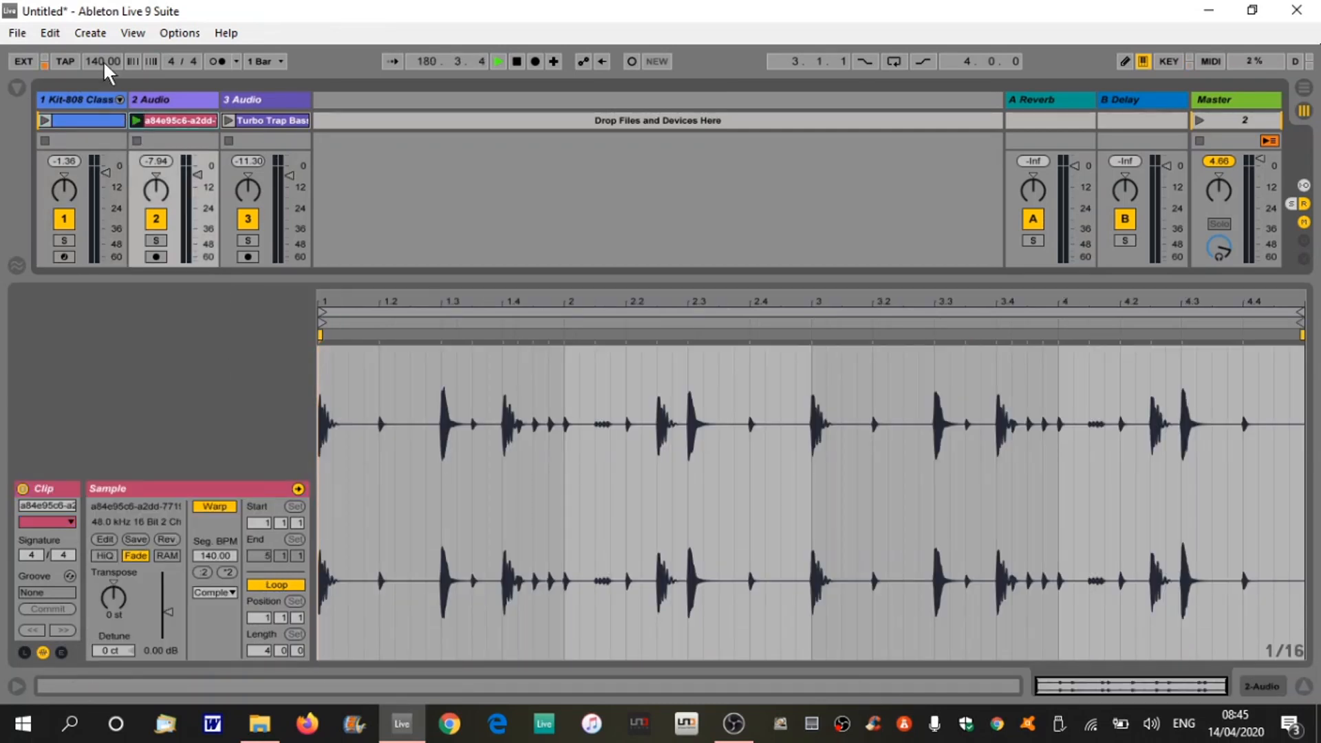
drag(95, 61, 95, 106)
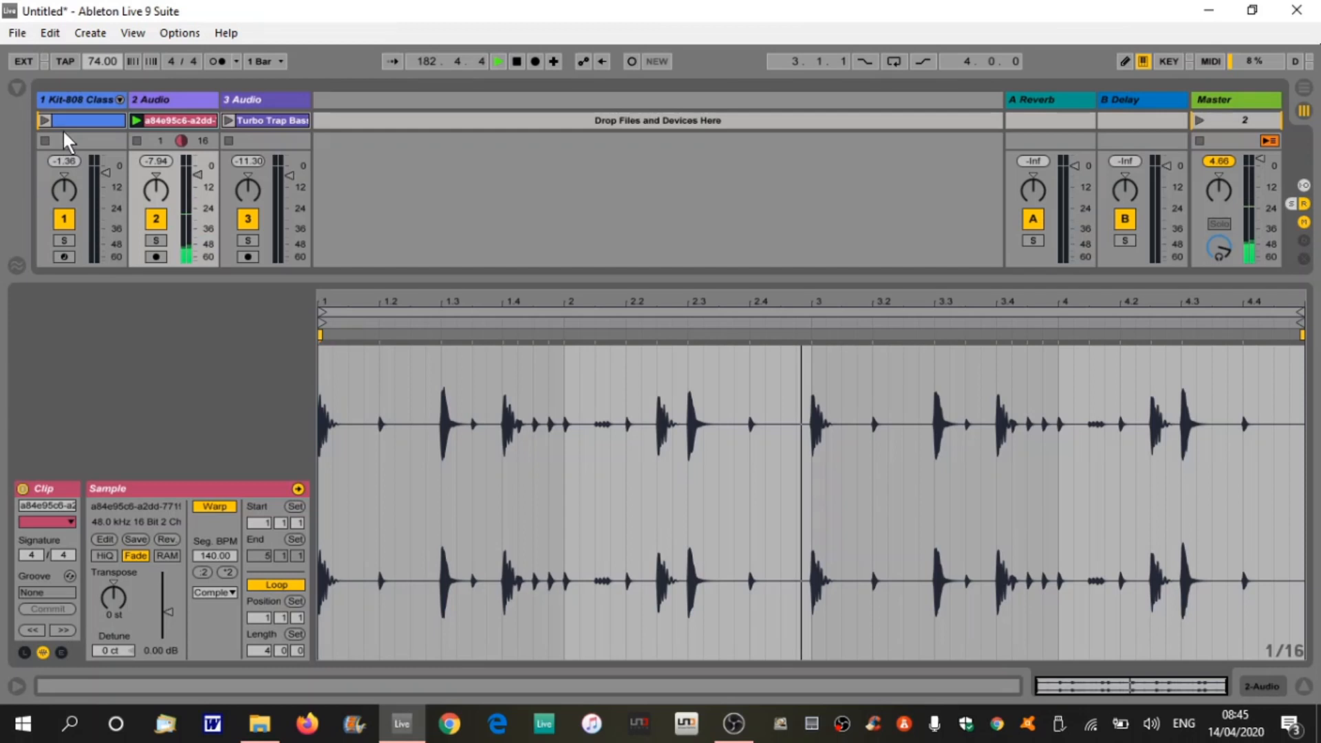
click(44, 120)
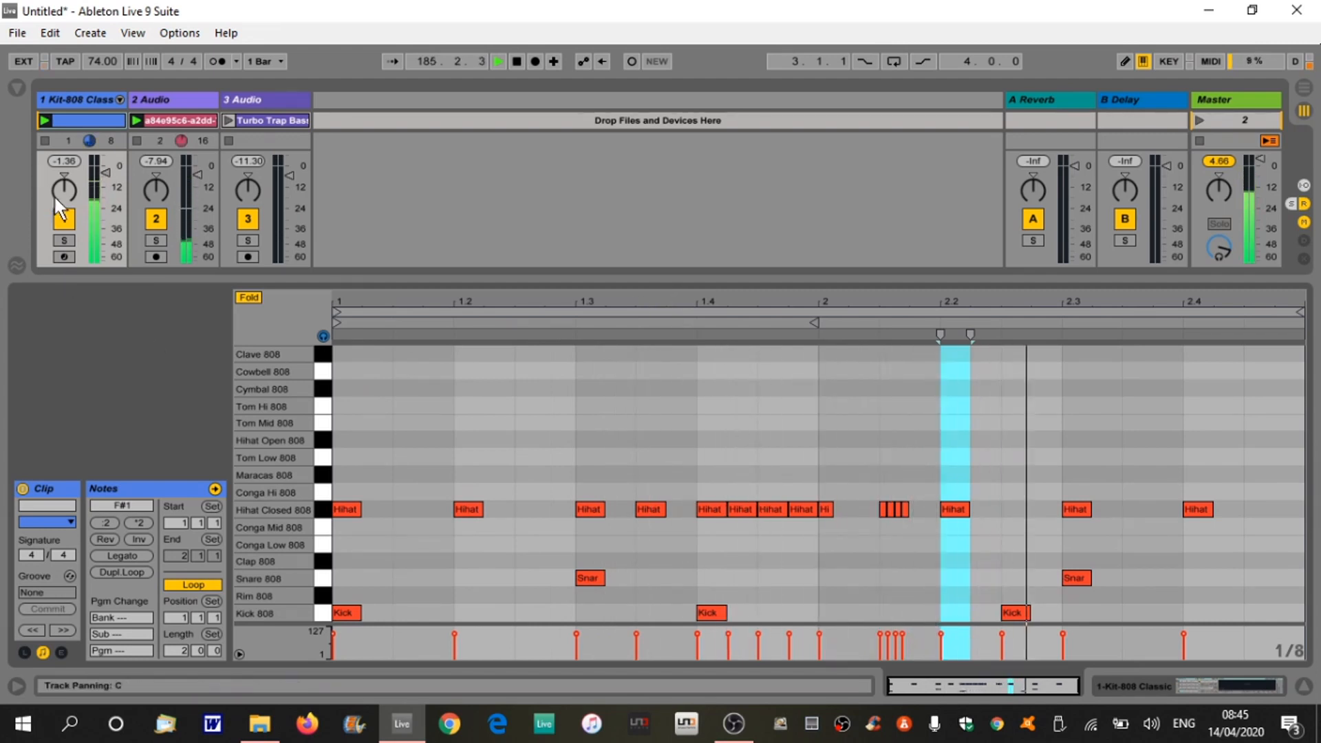
click(44, 140)
click(136, 140)
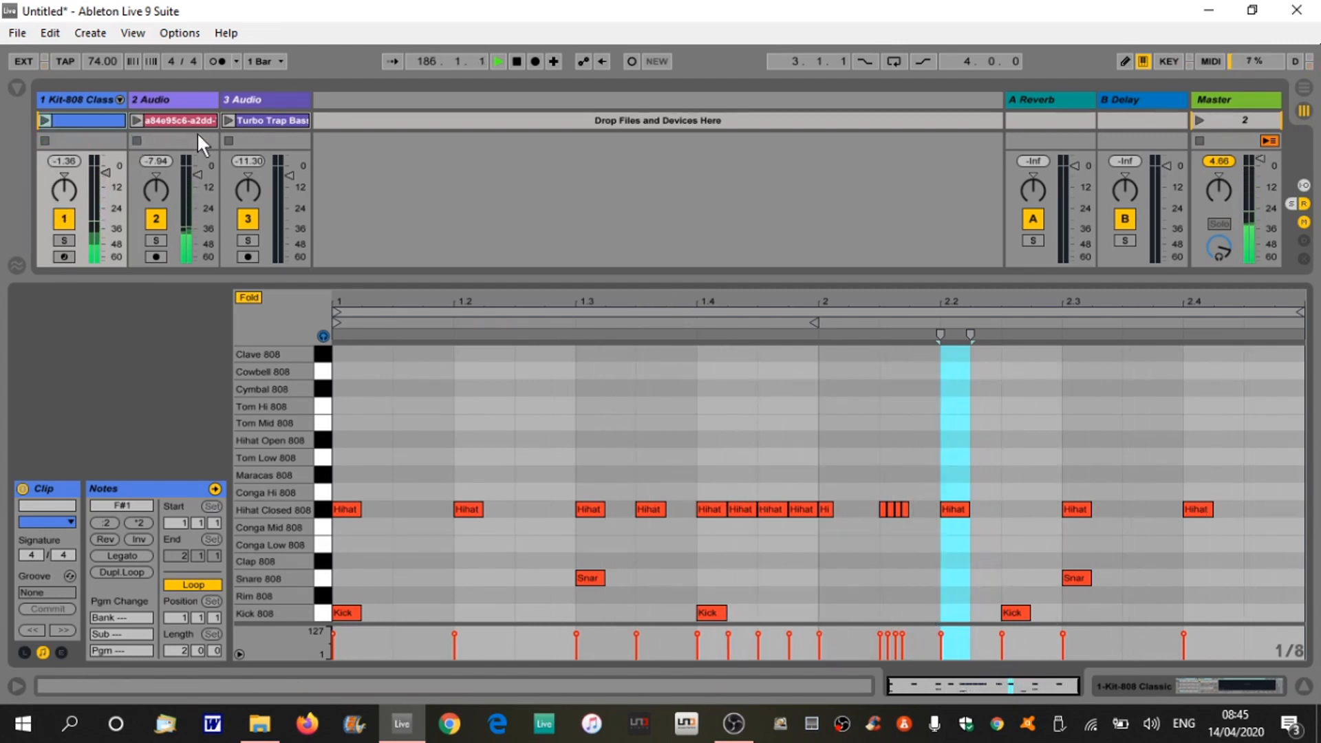
click(99, 59)
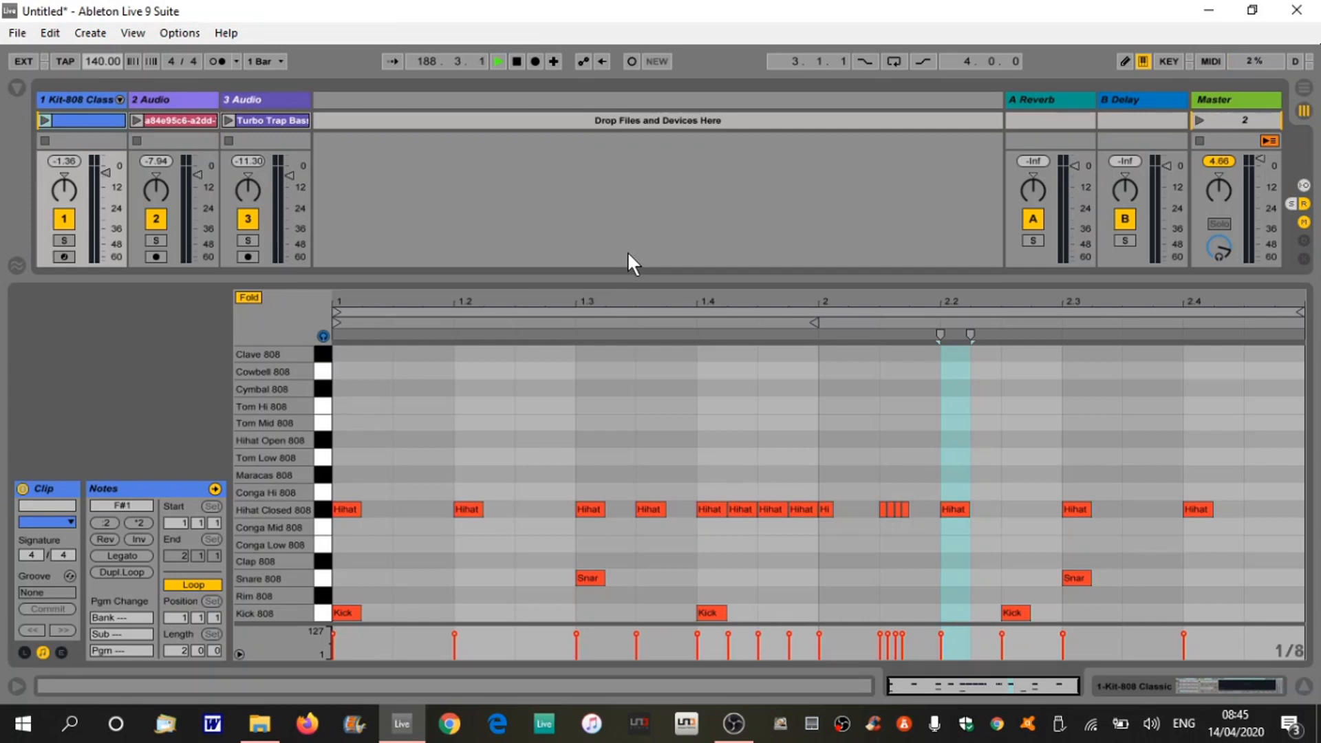
Enlarge the session area and audition the Turbo Trap Drums clip in scene 10 of the third track
drag(750, 270, 743, 209)
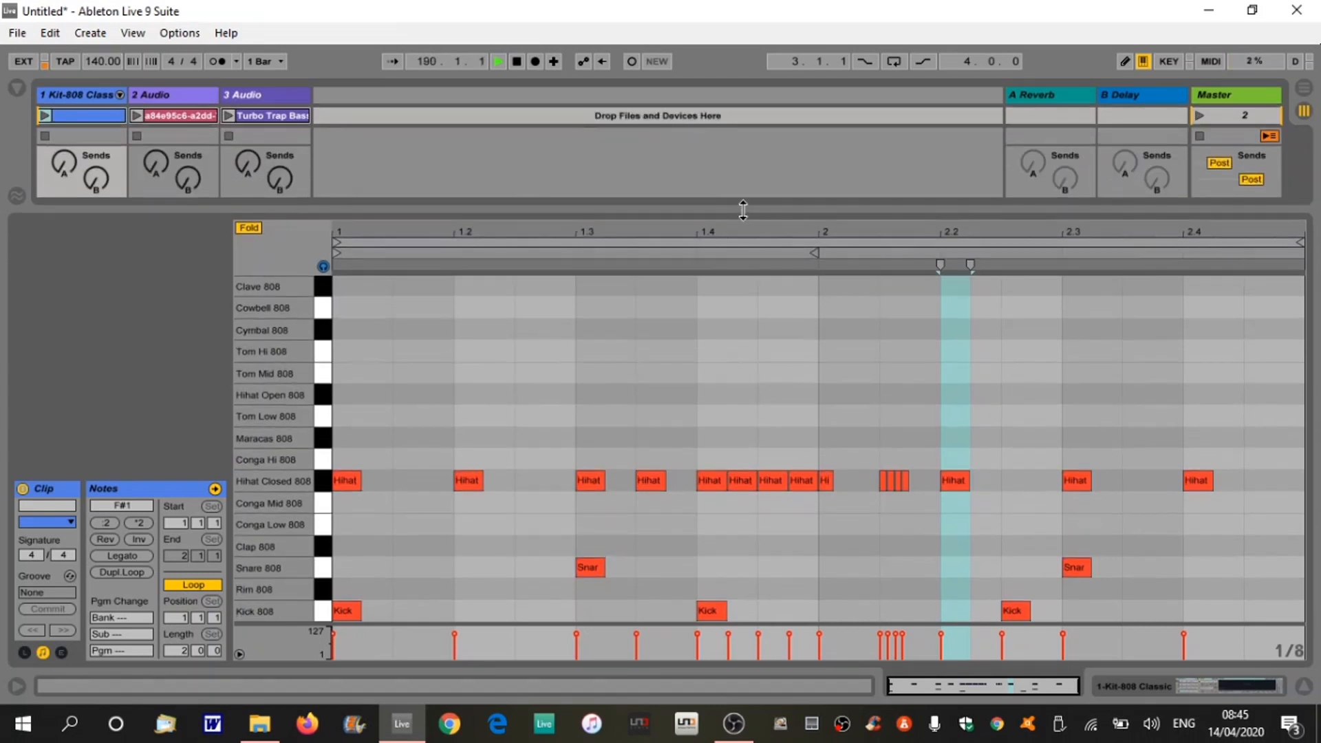
click(561, 235)
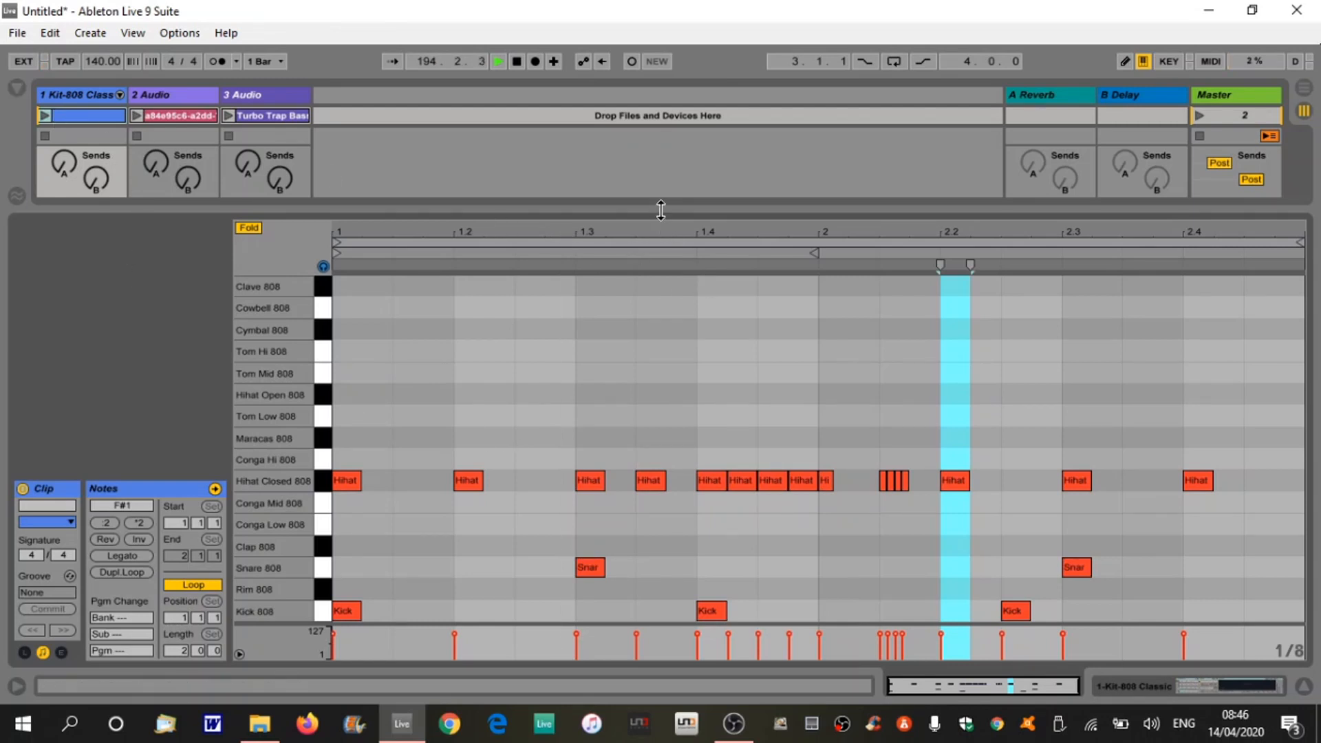
drag(660, 210, 660, 472)
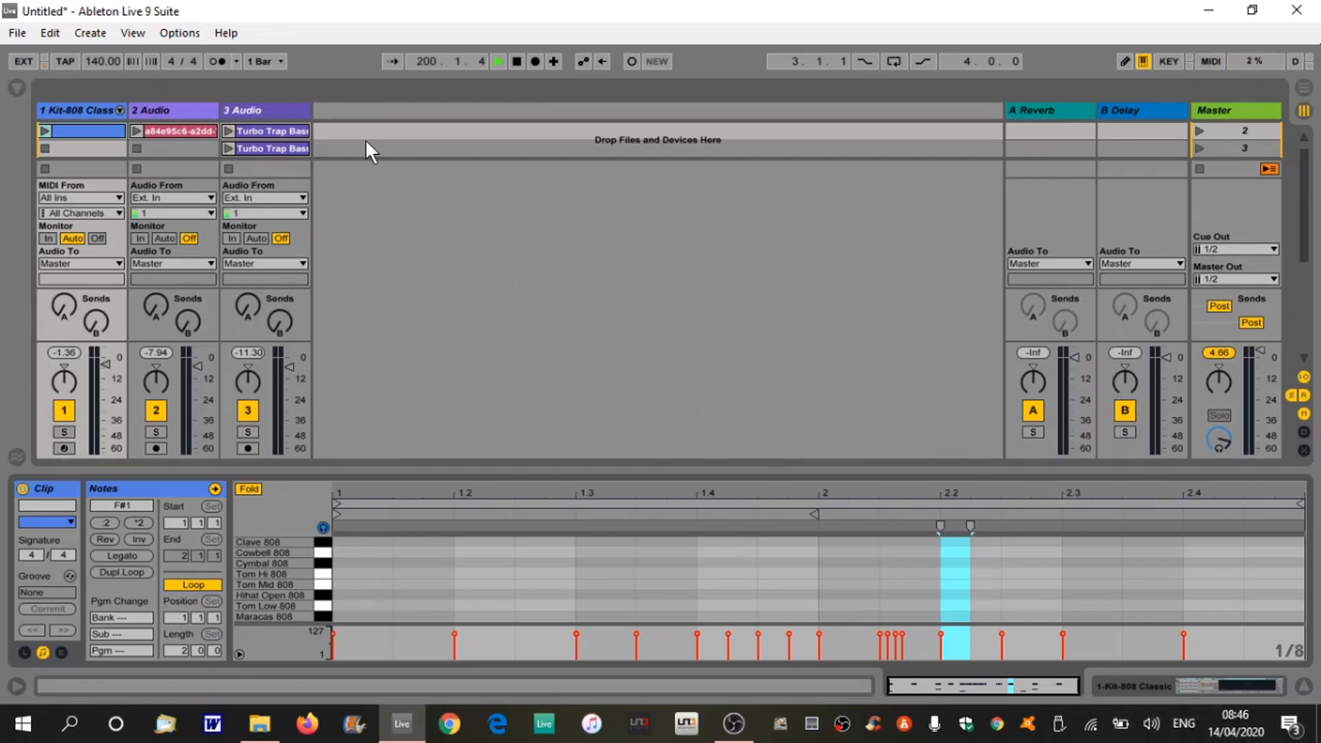
scroll(353, 135, down, 8)
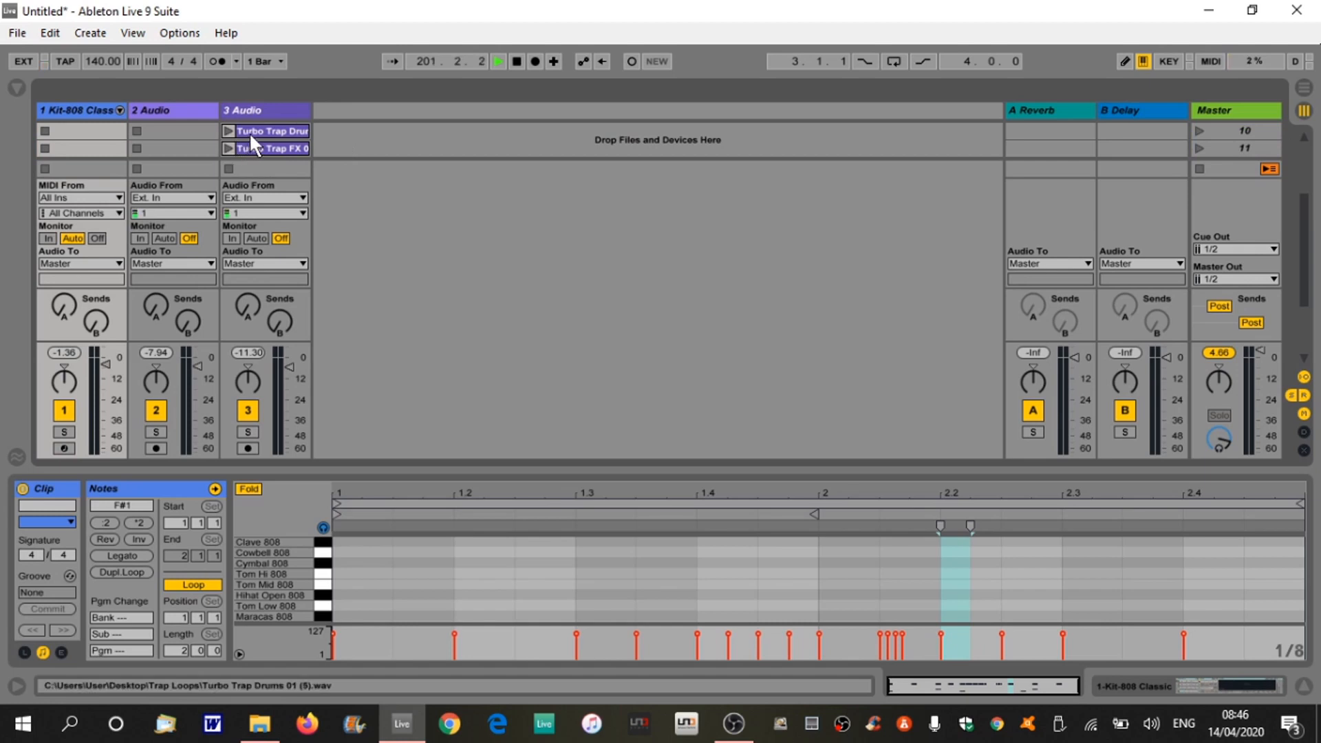
click(229, 130)
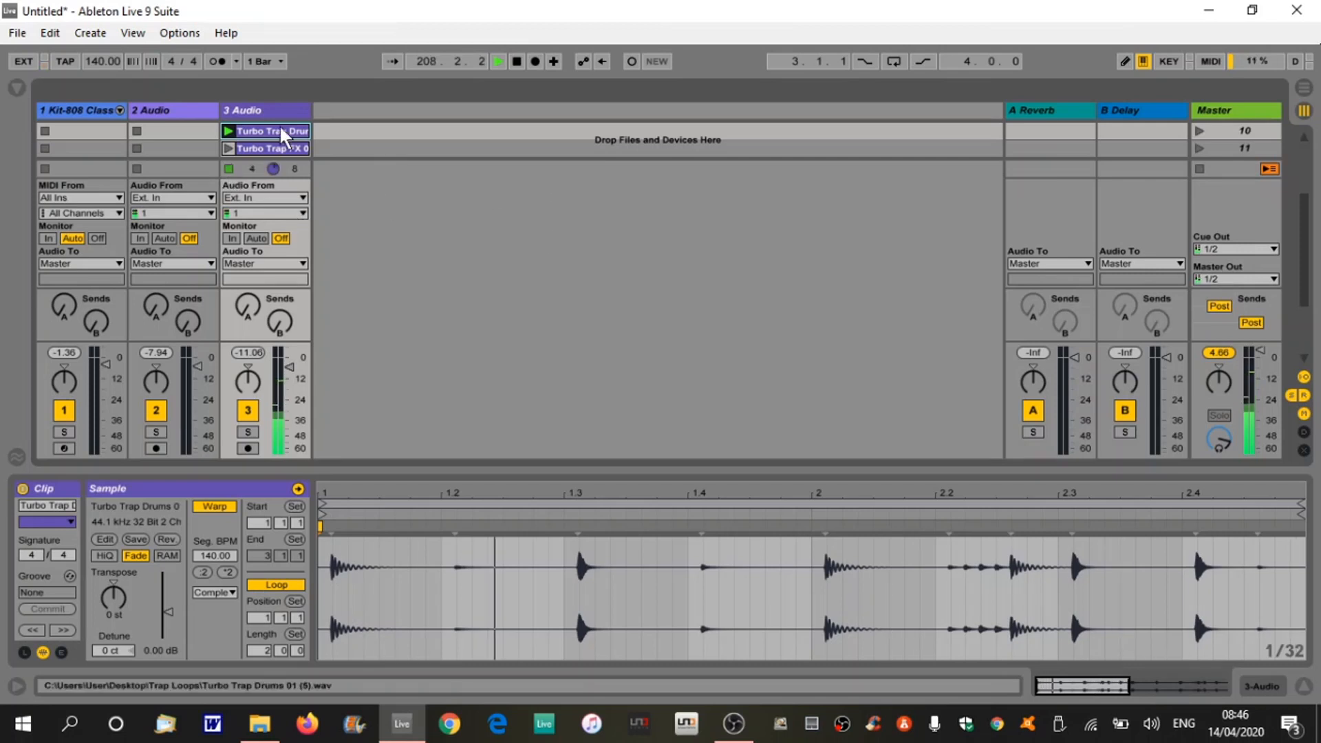
scroll(296, 165, up, 6)
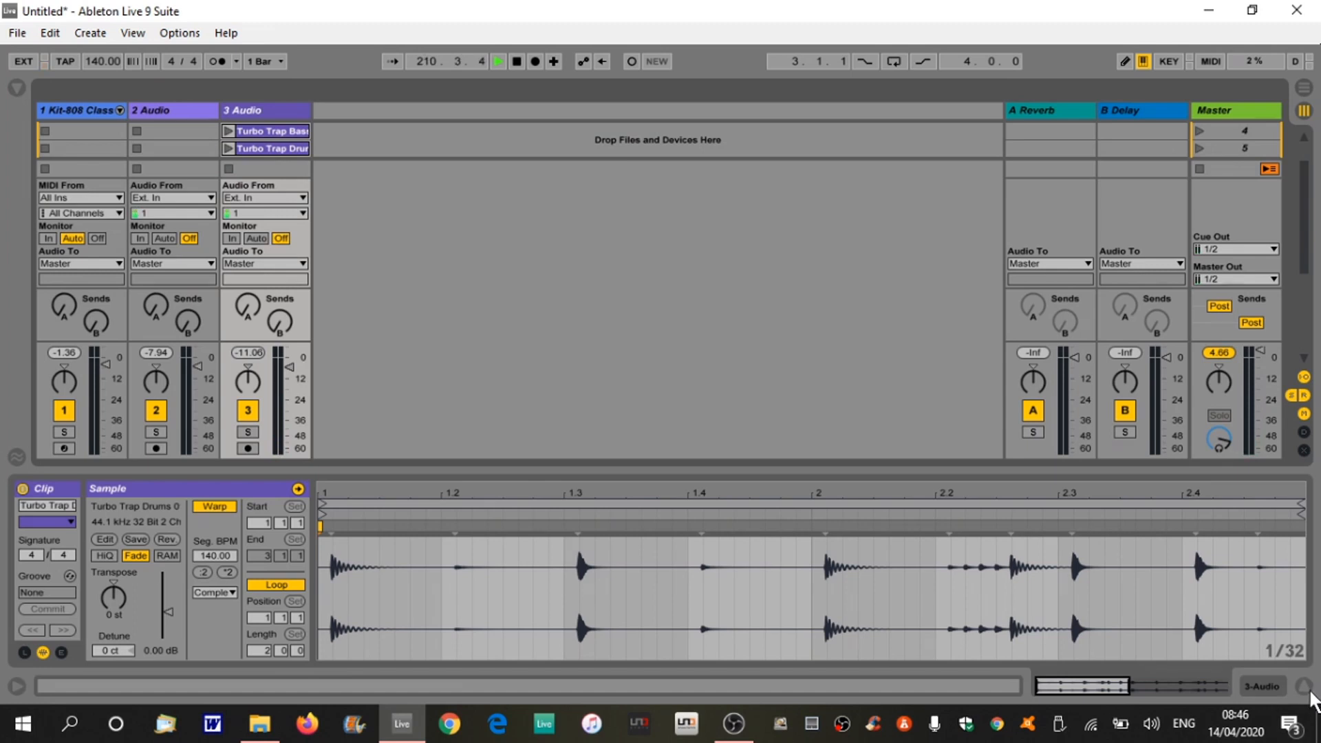
Hide the clip view and try to convert the drums of the reference clip in scene 2 to a new MIDI track
click(1305, 688)
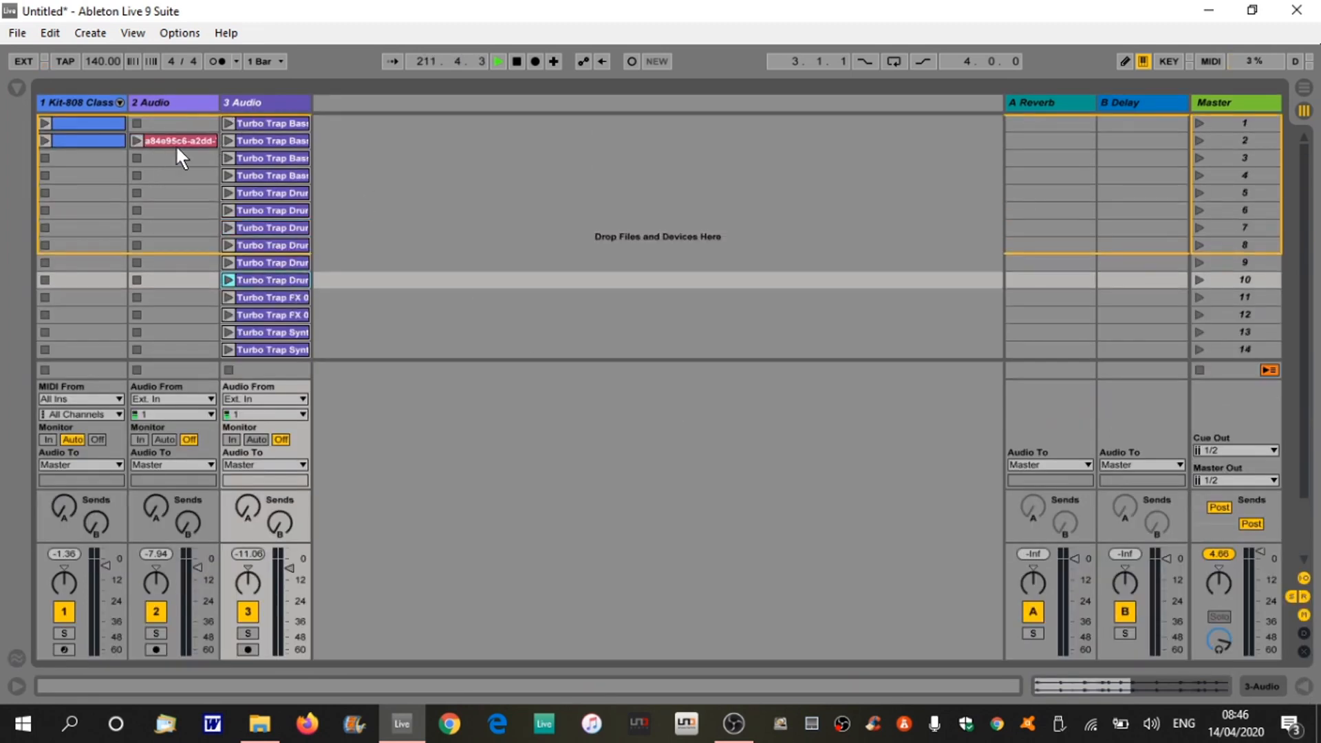
right_click(177, 141)
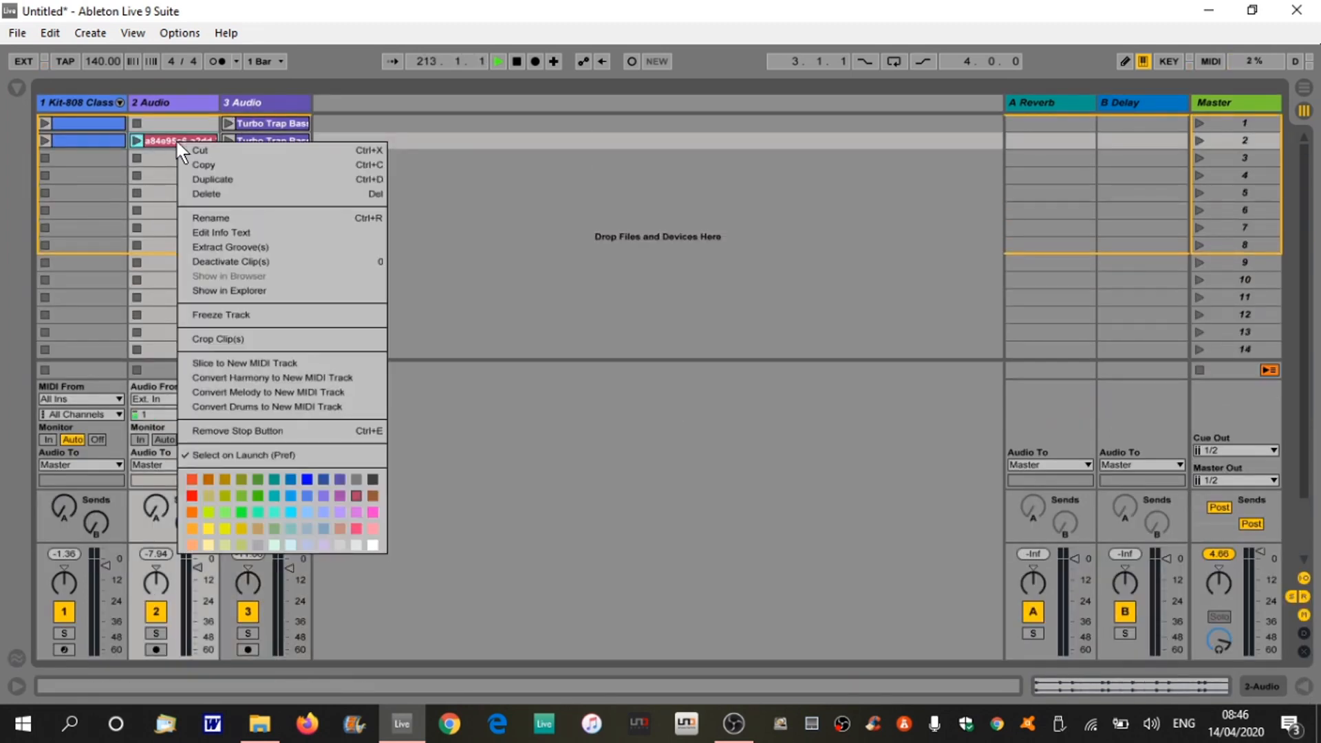
click(325, 407)
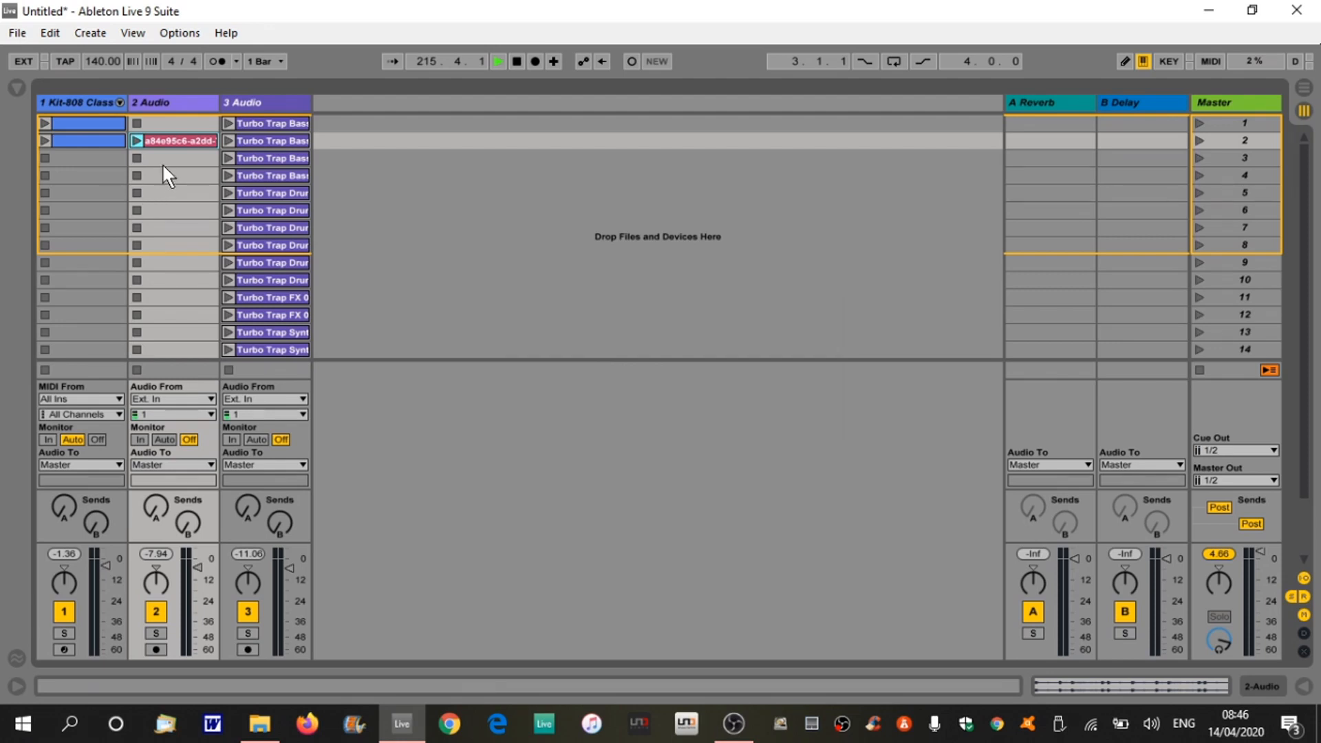
Open the converted drum MIDI clip in scene 2 of the Drums to MIDI track and play it
scroll(229, 154, down, 2)
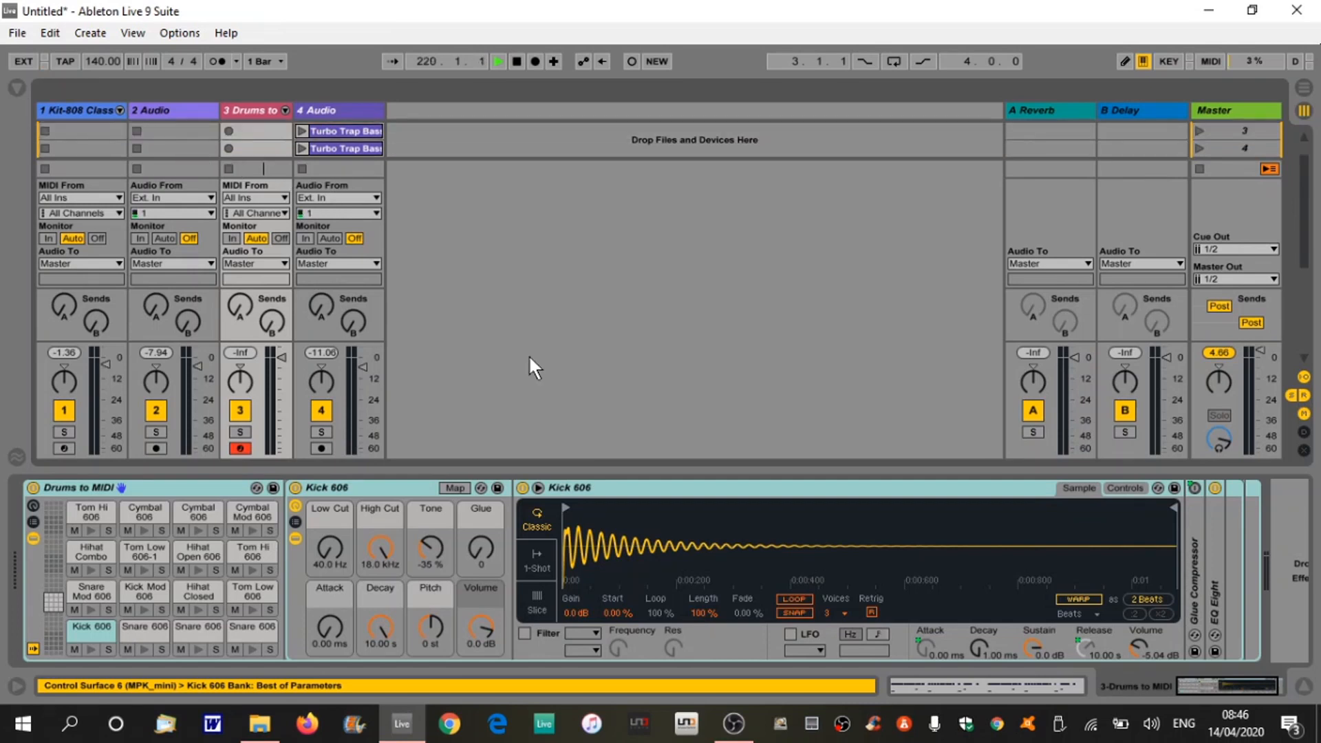
click(1304, 686)
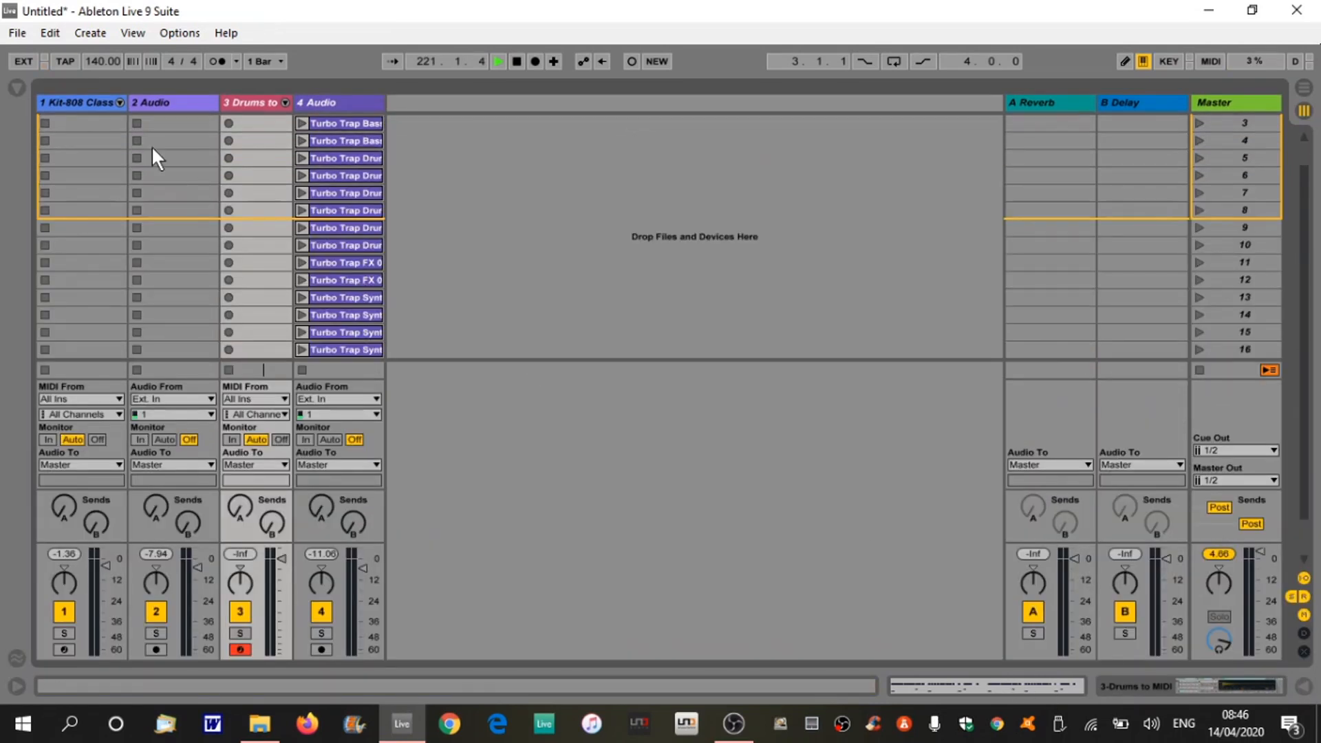
double_click(252, 141)
click(229, 143)
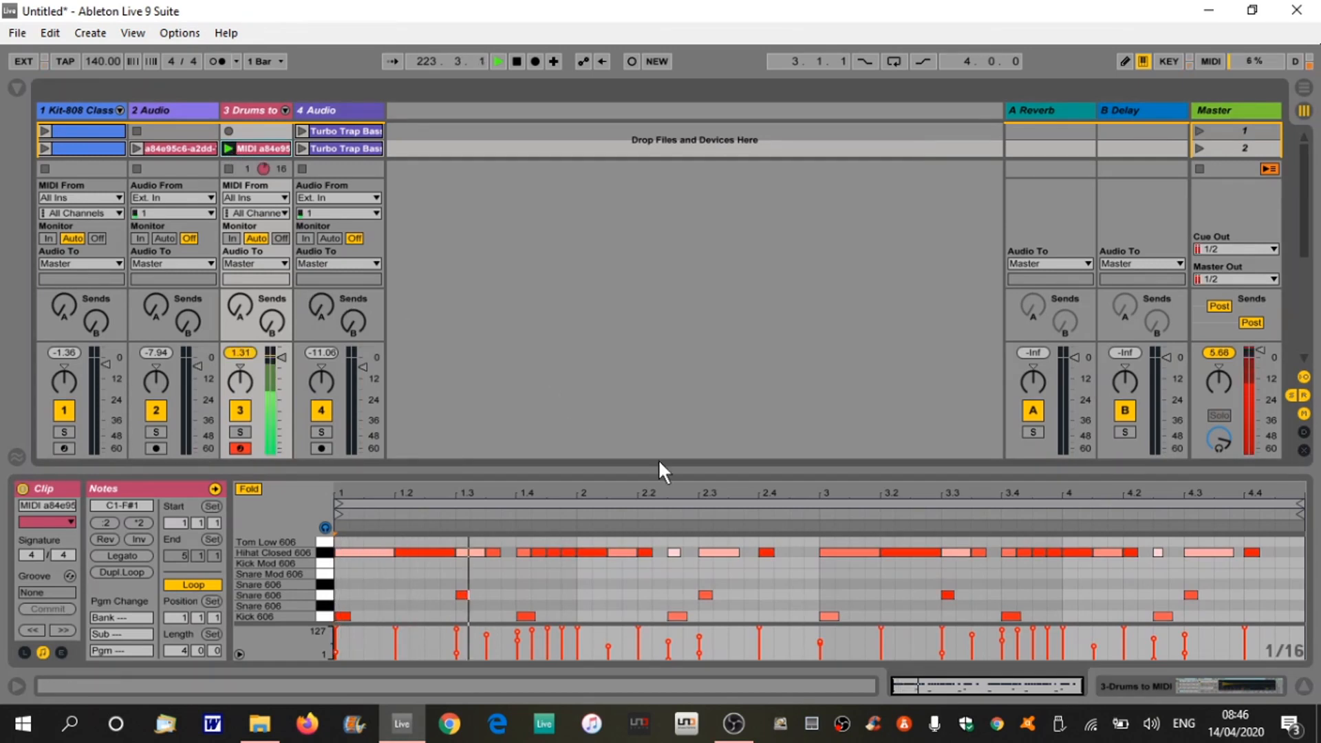
Enlarge the note editor to examine the converted hi-hat, snare and kick notes during playback, and stop the clip
drag(662, 467, 649, 197)
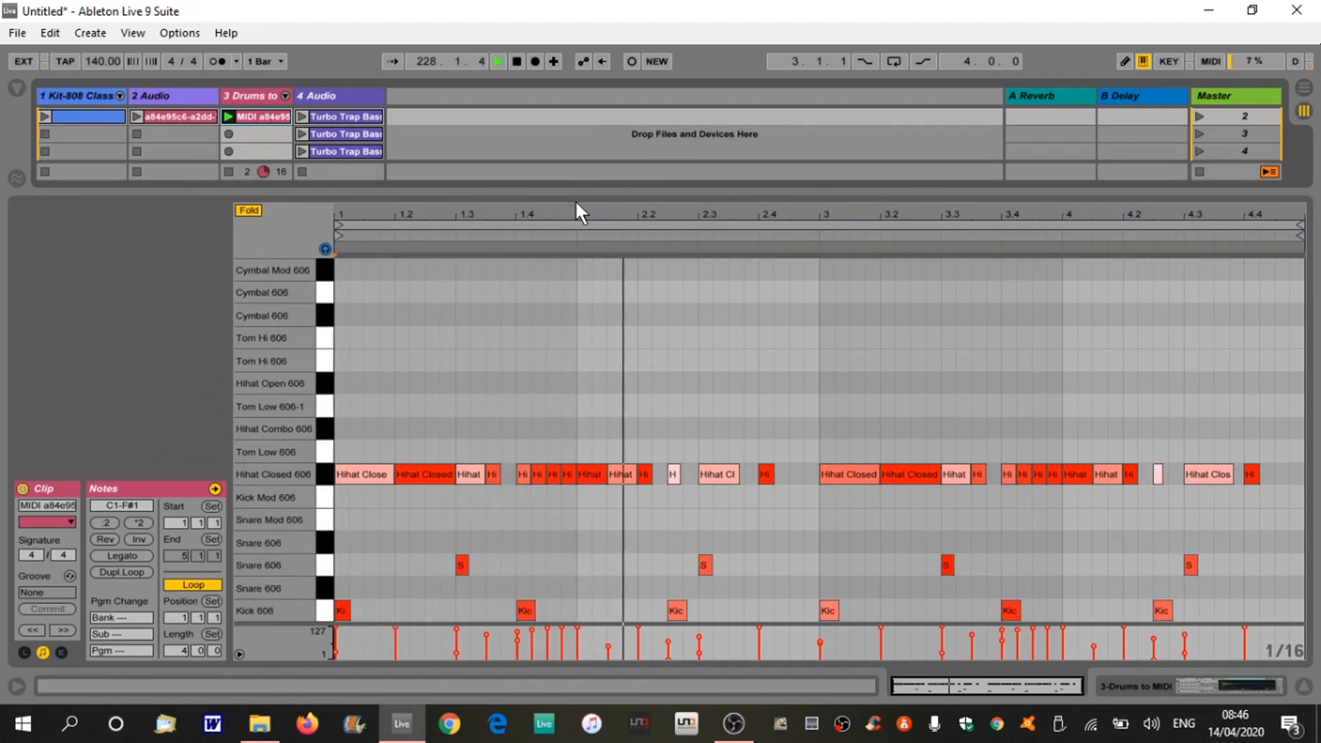
drag(580, 214, 551, 212)
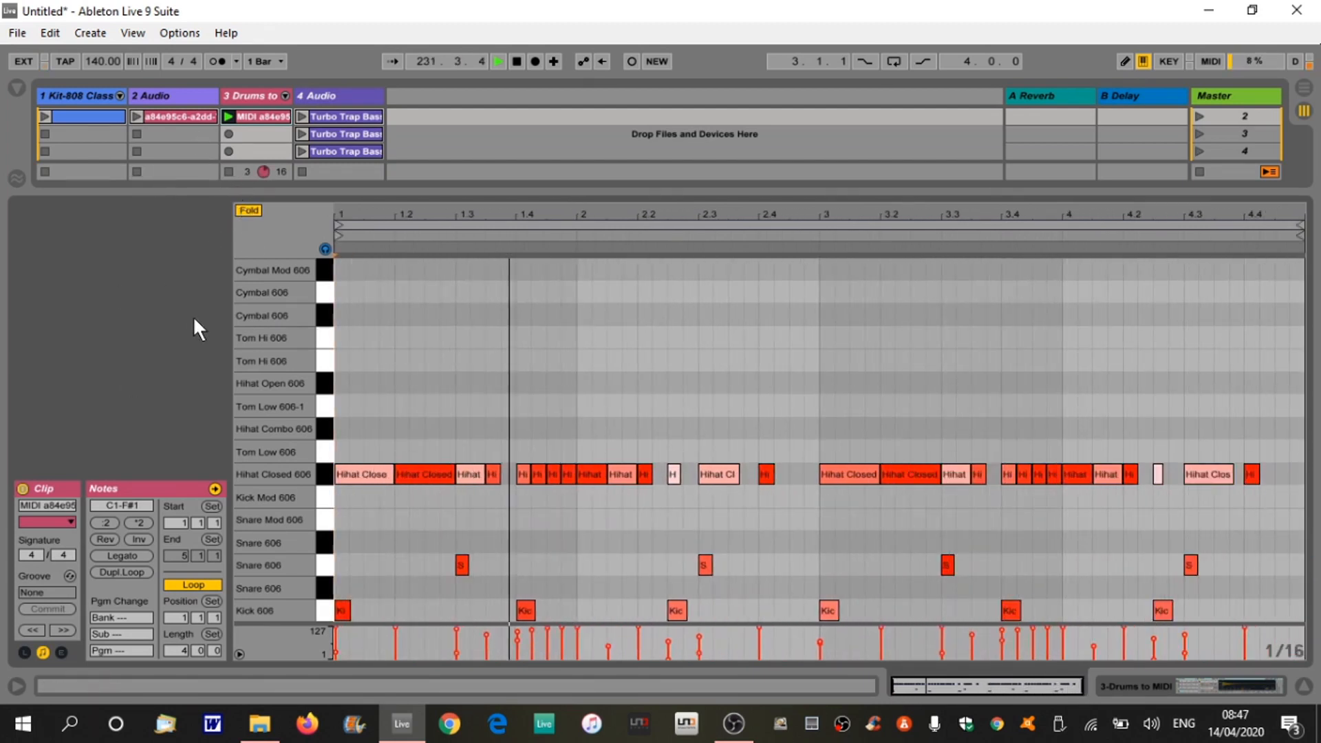
click(228, 172)
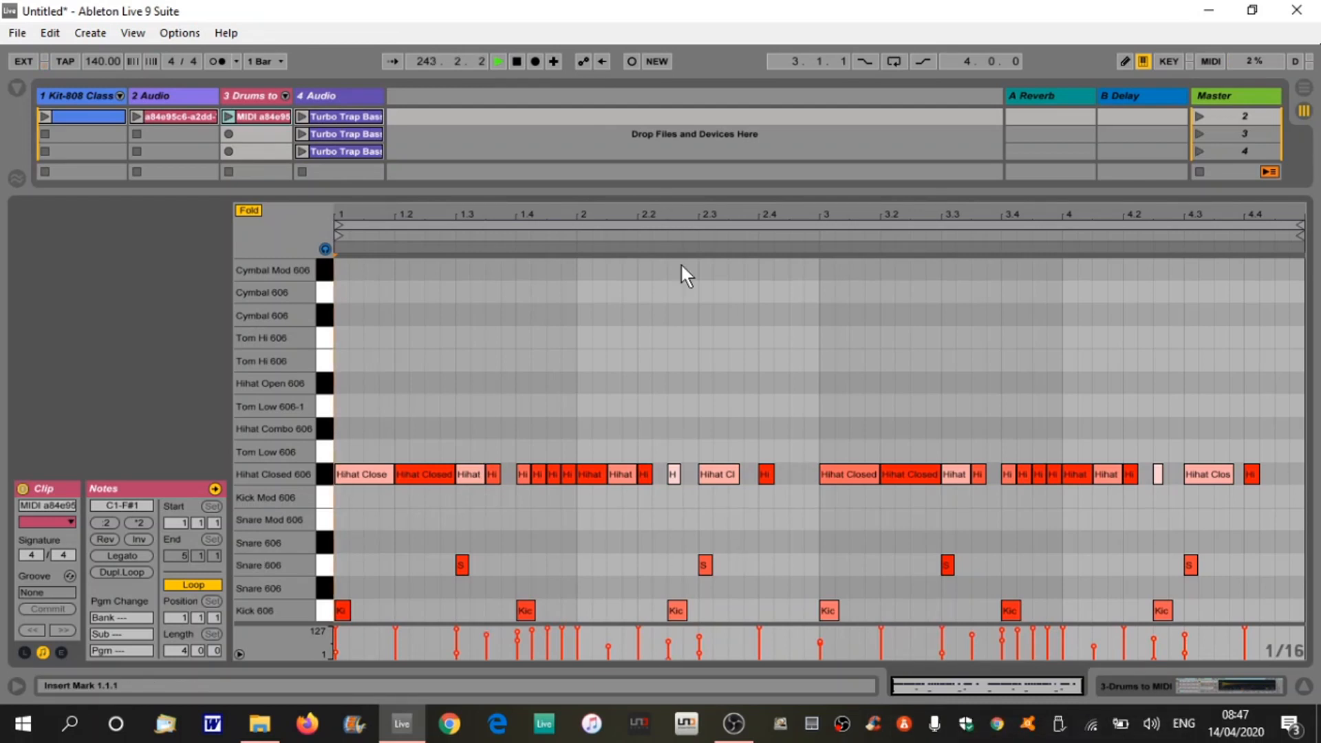
Shrink the note editor, view the waveform of the reference audio clip in scene 2, and hide the clip view
drag(703, 192, 699, 472)
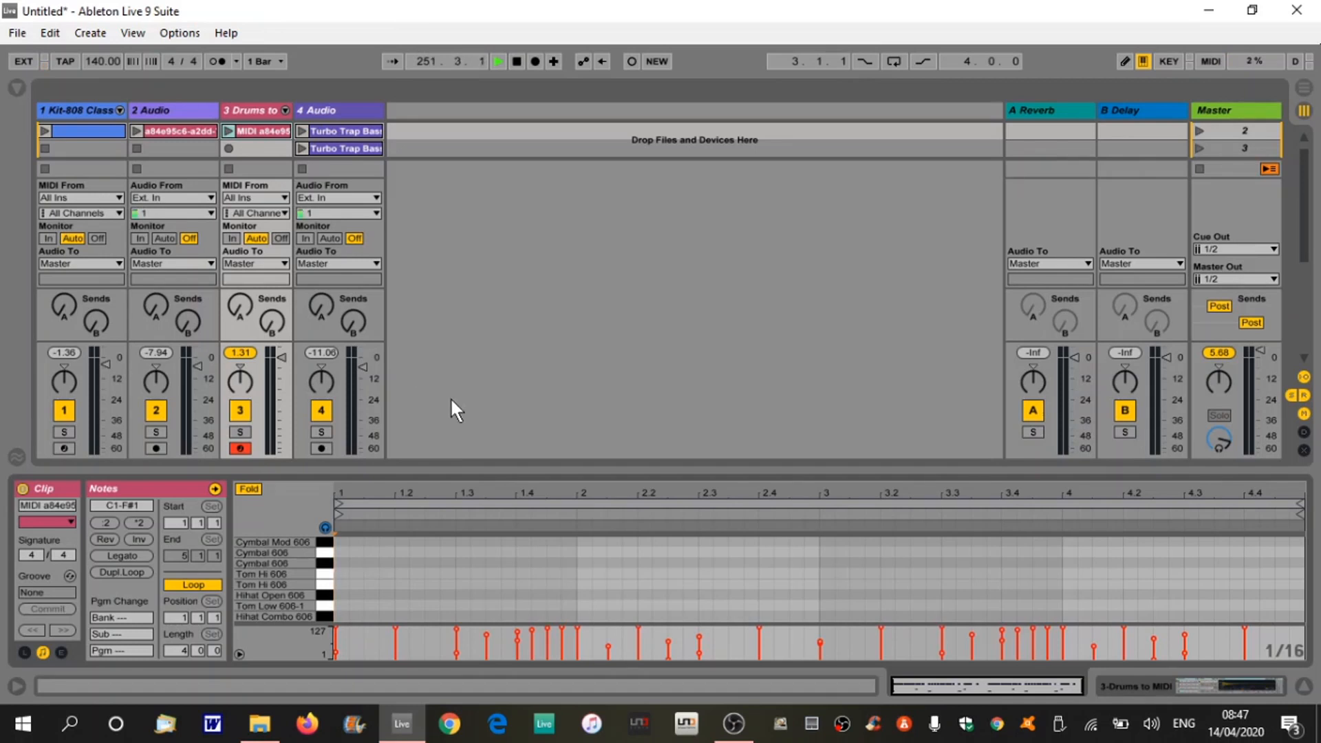
click(1304, 686)
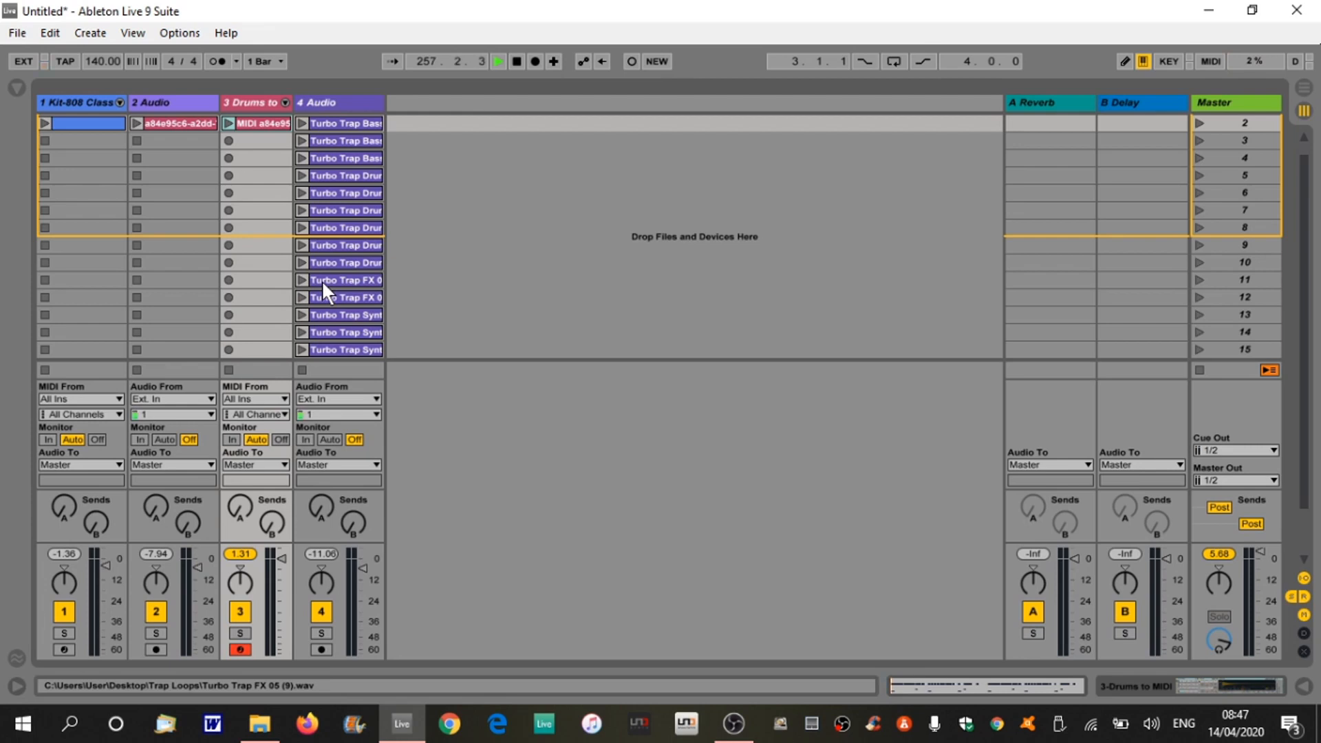
double_click(190, 124)
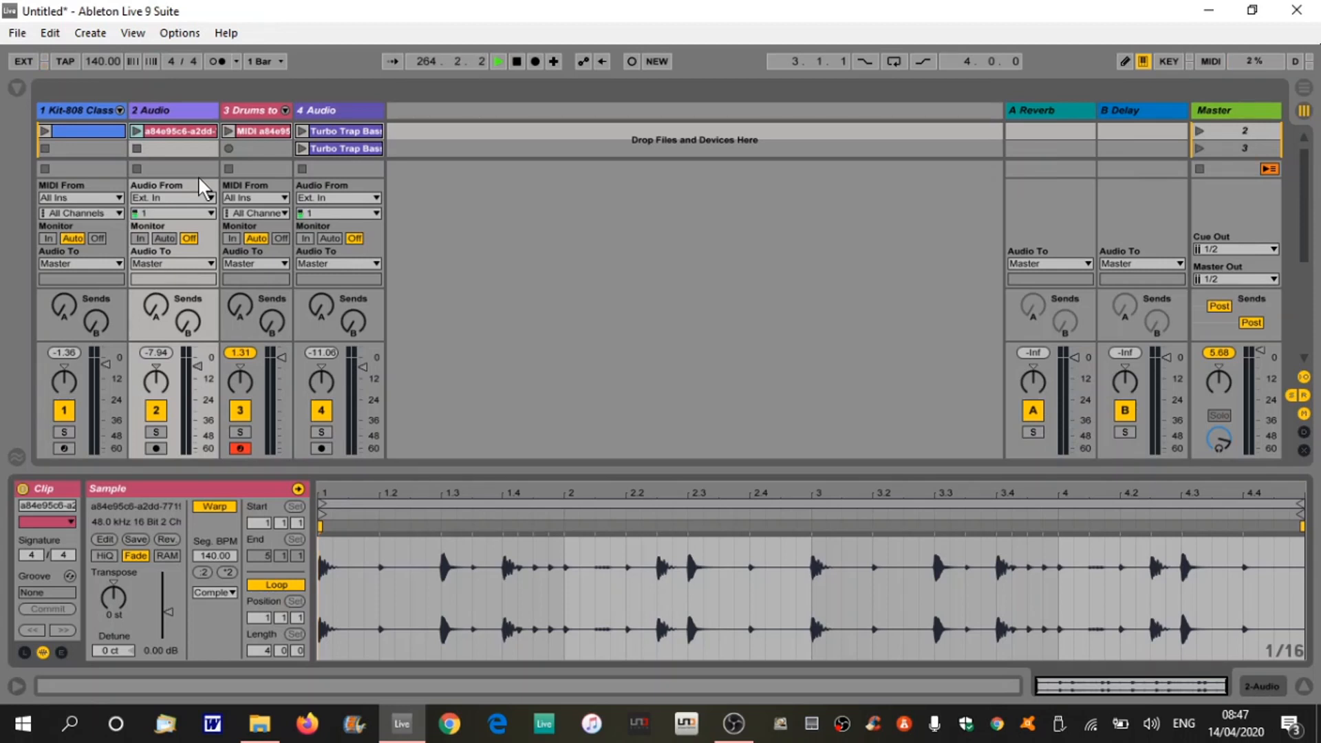
click(1302, 686)
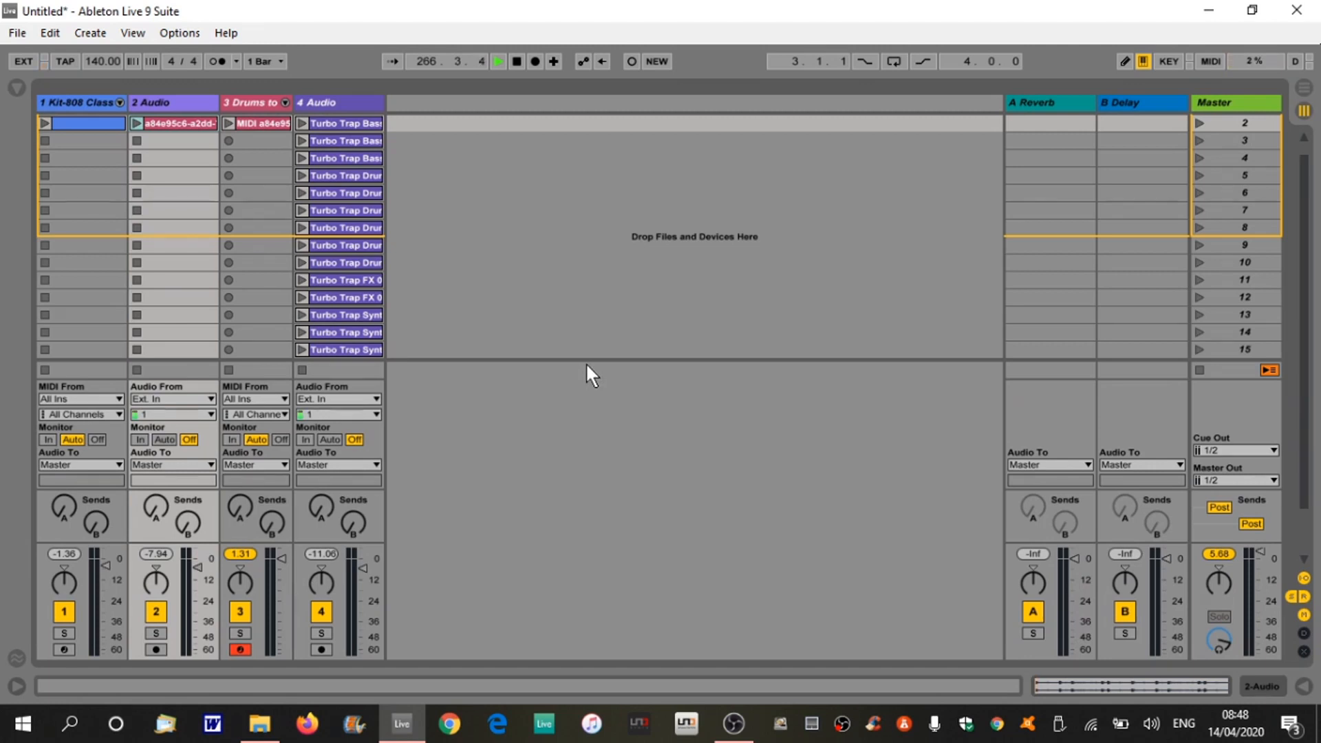